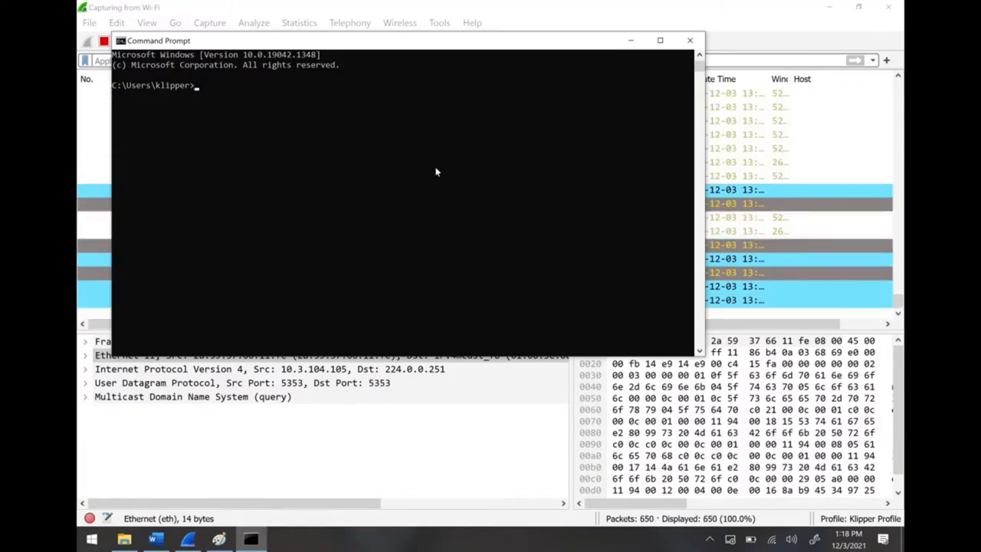
# - Open the Chrome browser so web traffic can be generated while the Wi-Fi capture runs
pyautogui.press('super')
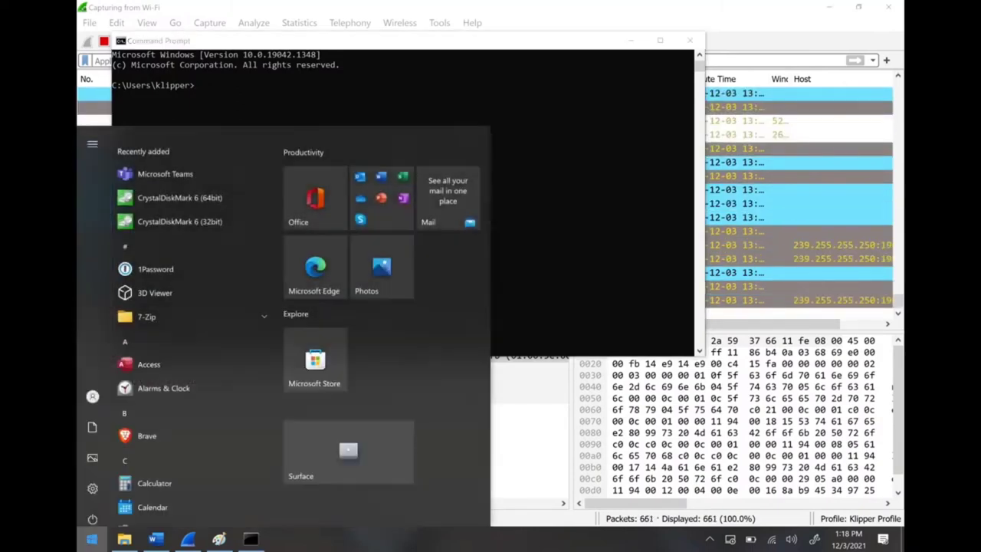
pyautogui.write('chrome')
pyautogui.press('Return')
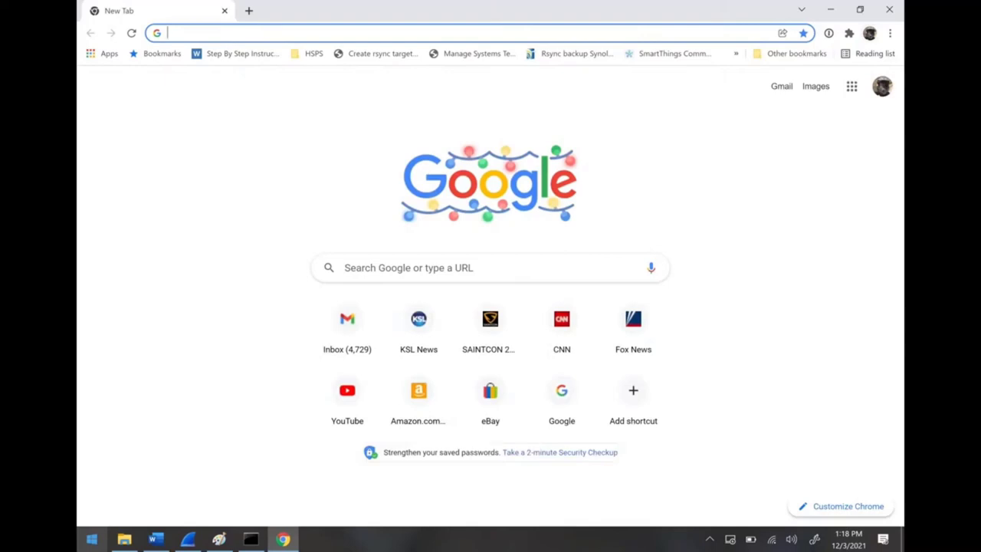
# - Switch to Command Prompt and ping 8.8.8.8 to generate ICMP traffic
pyautogui.click(251, 538)
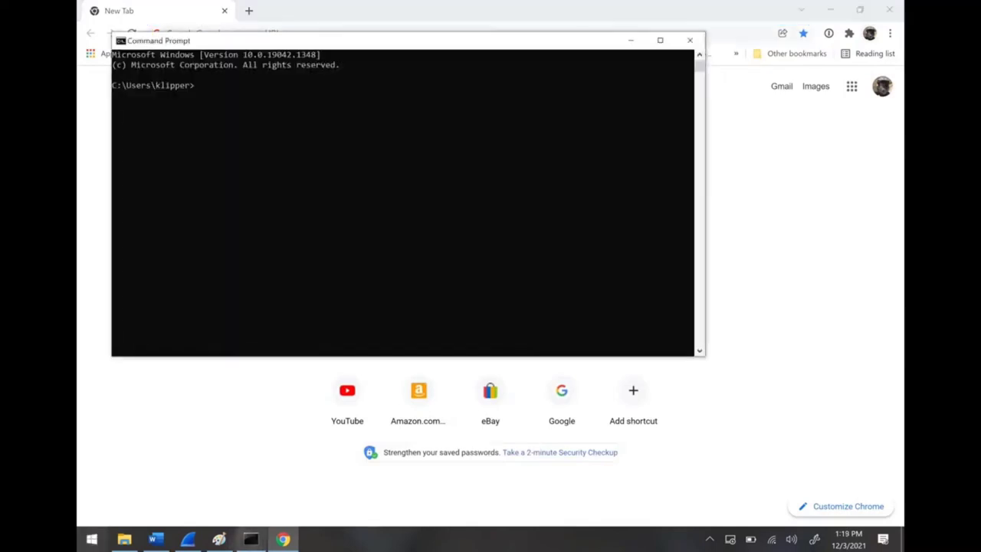
pyautogui.write('ping 8.8.8')
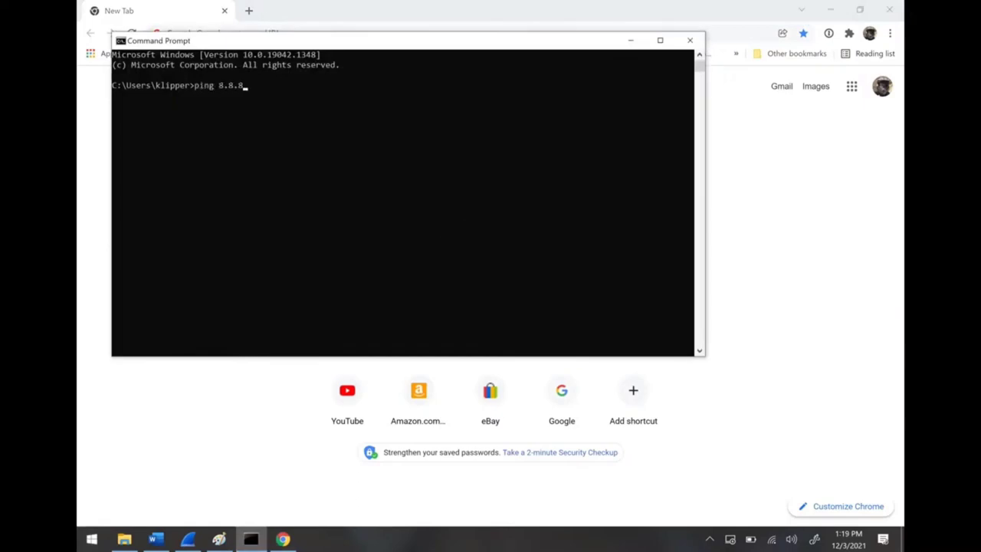
pyautogui.write('.8')
pyautogui.press('Return')
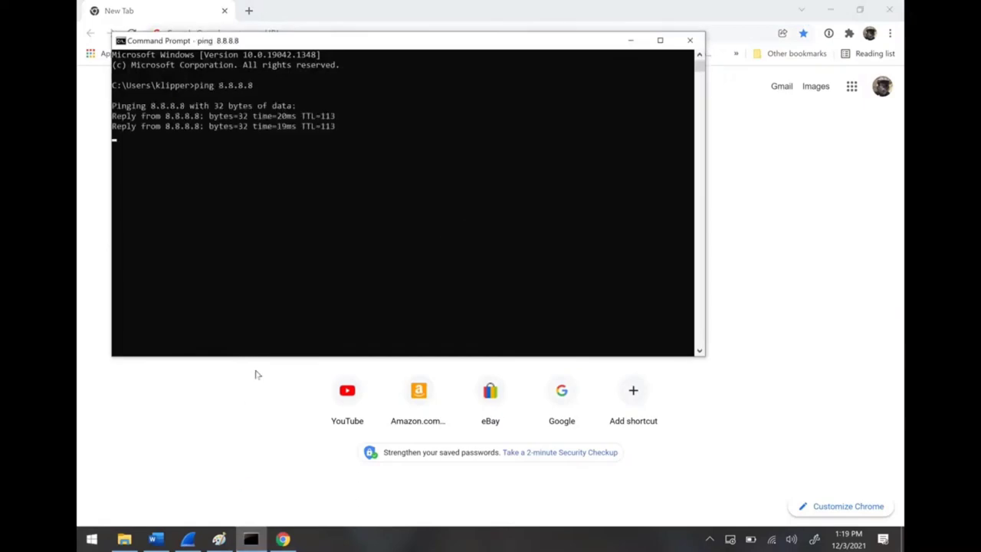
# - Restore the Chrome window to a smaller size and load google.com
pyautogui.doubleClick(433, 5)
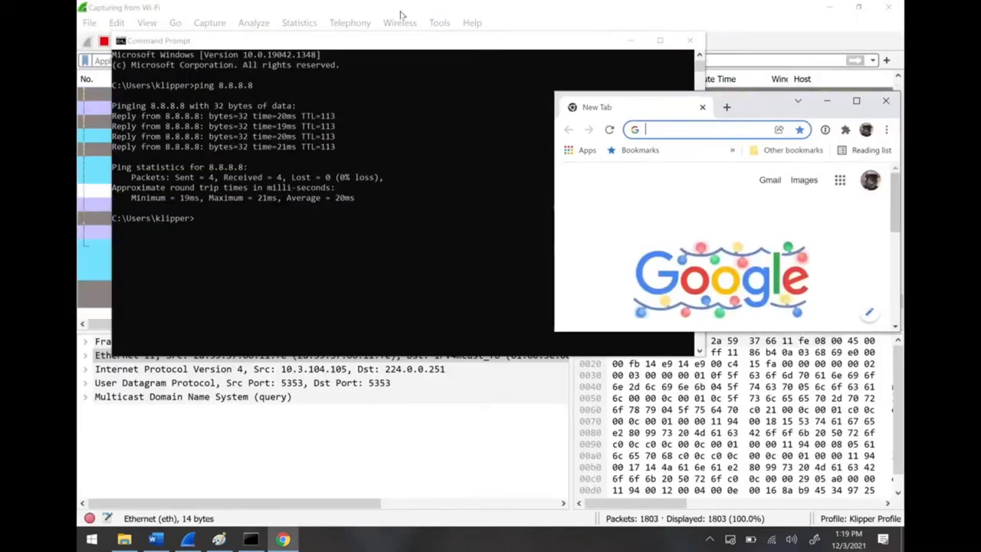
pyautogui.click(668, 126)
pyautogui.write('google.com')
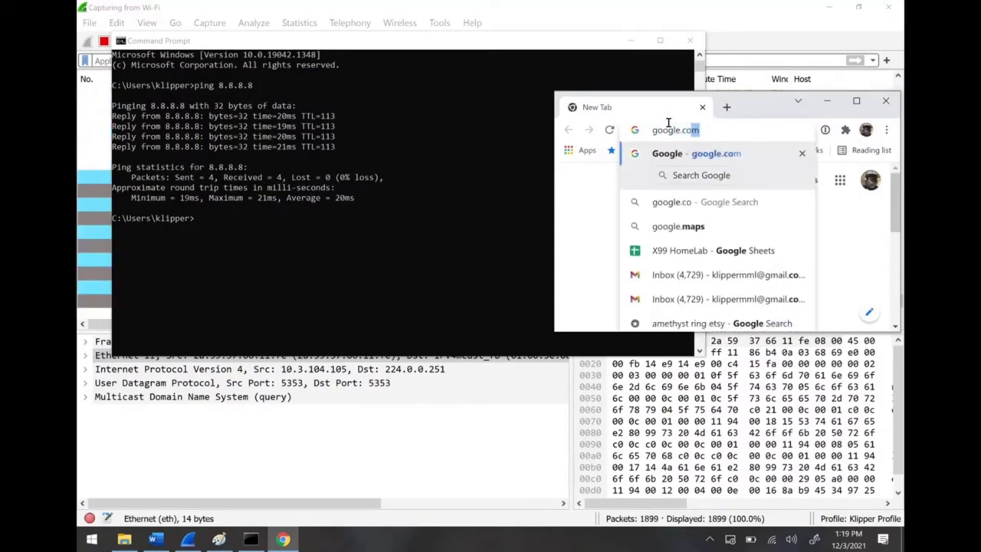
pyautogui.press('Return')
# - Return to Command Prompt and run the ping to 8.8.8.8 a second time
pyautogui.click(477, 223)
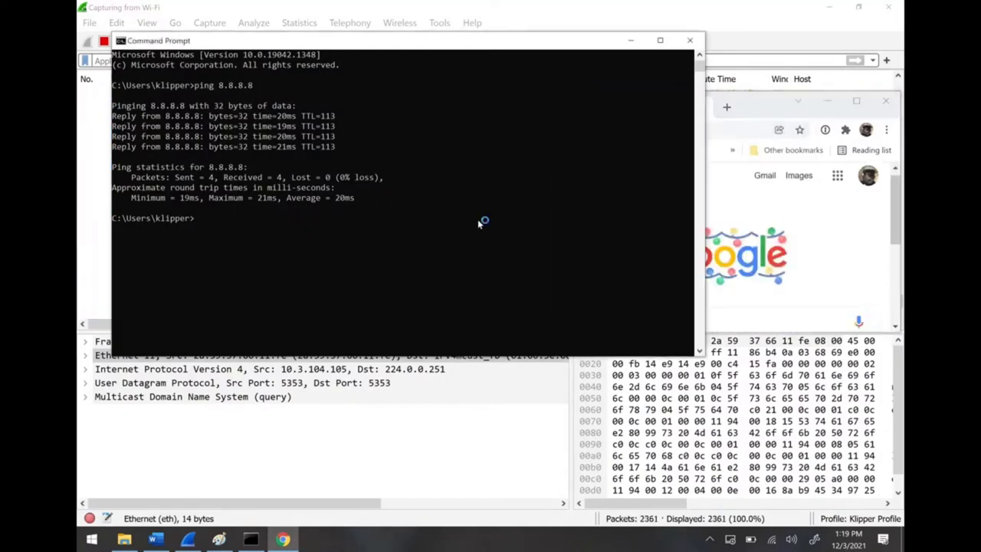
pyautogui.write('ping 8.8.8.8')
pyautogui.press('Return')
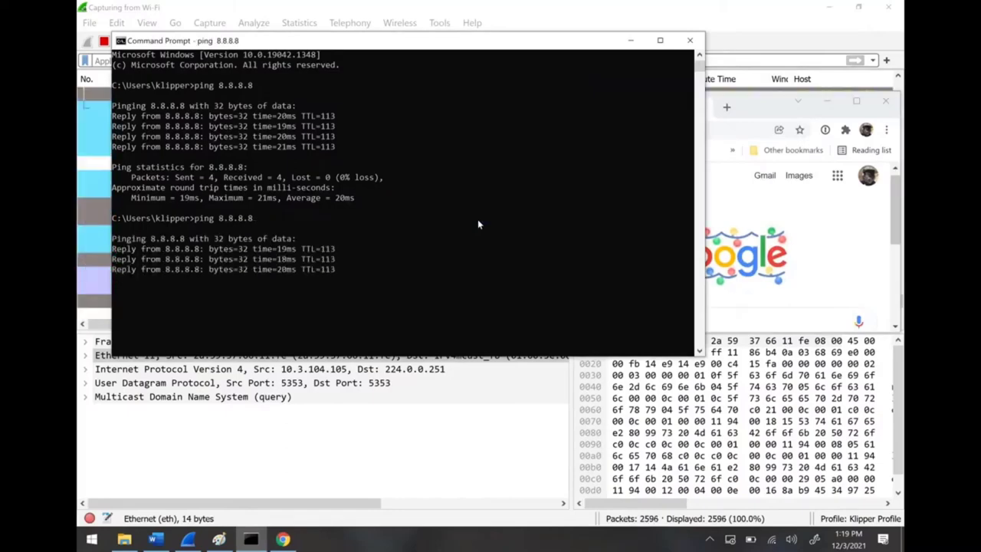
# - Switch to Wireshark, stop the Wi-Fi capture and apply the display filter icmp
pyautogui.click(414, 5)
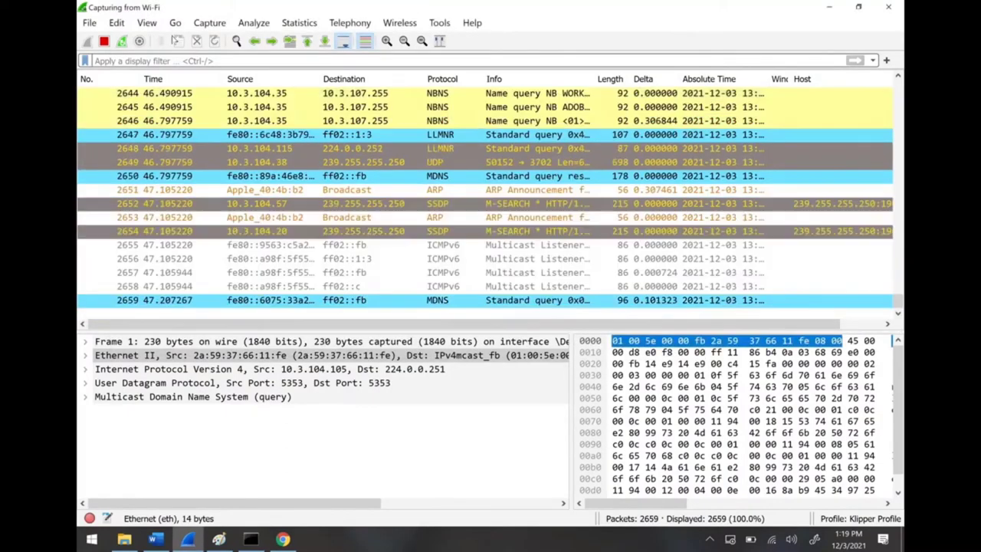
pyautogui.click(104, 40)
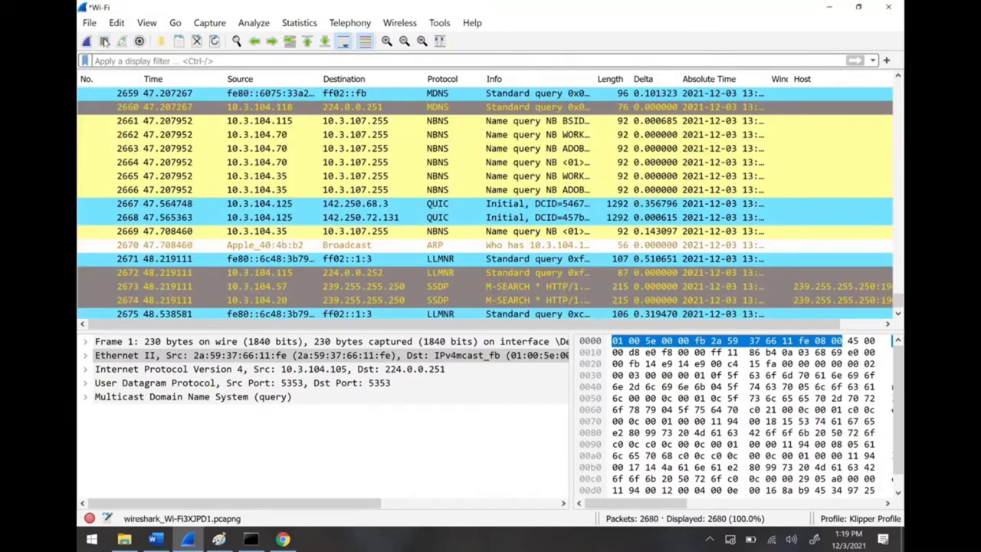
pyautogui.click(188, 61)
pyautogui.write('icmp')
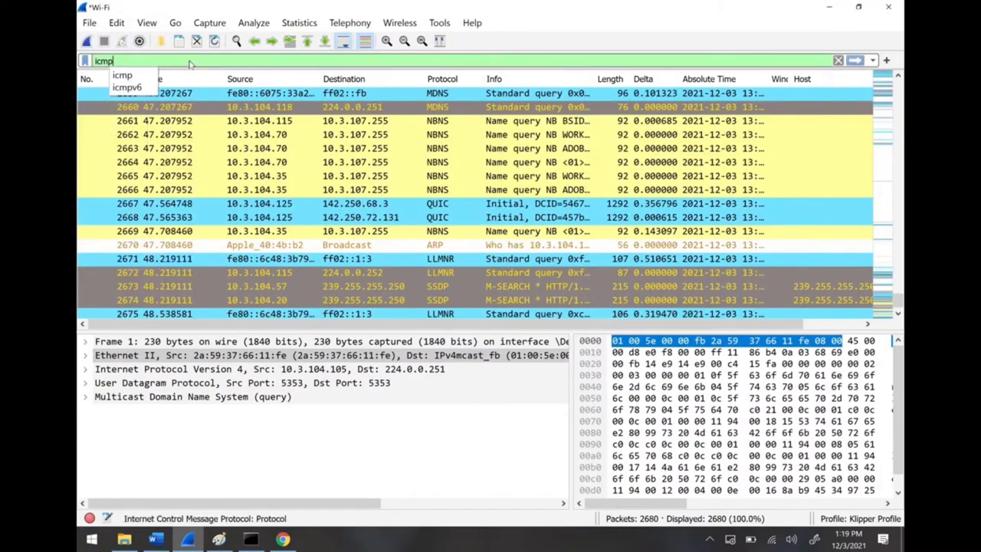
pyautogui.press('Return')
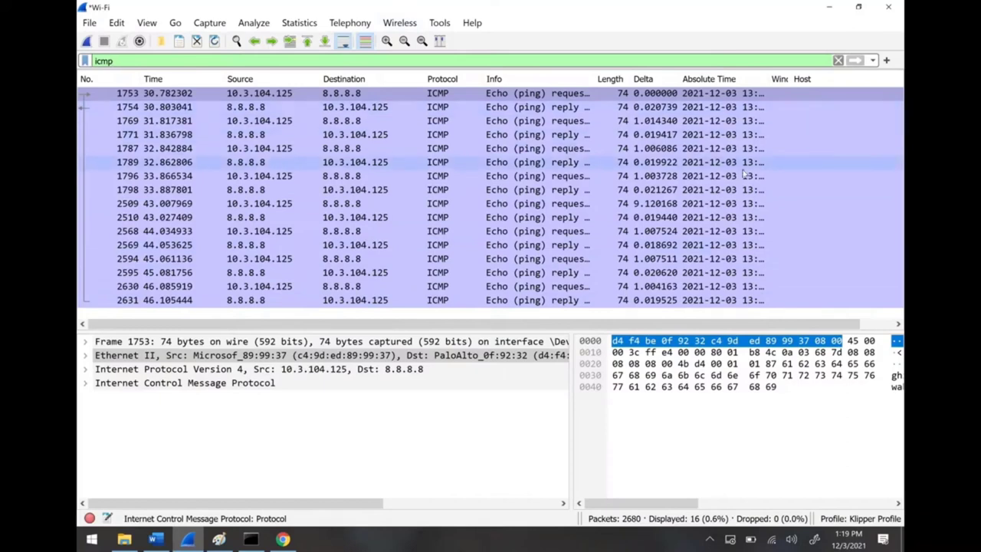
# - Set a time reference on packet 1789, an echo reply from 8.8.8.8
pyautogui.click(743, 121)
pyautogui.click(452, 163)
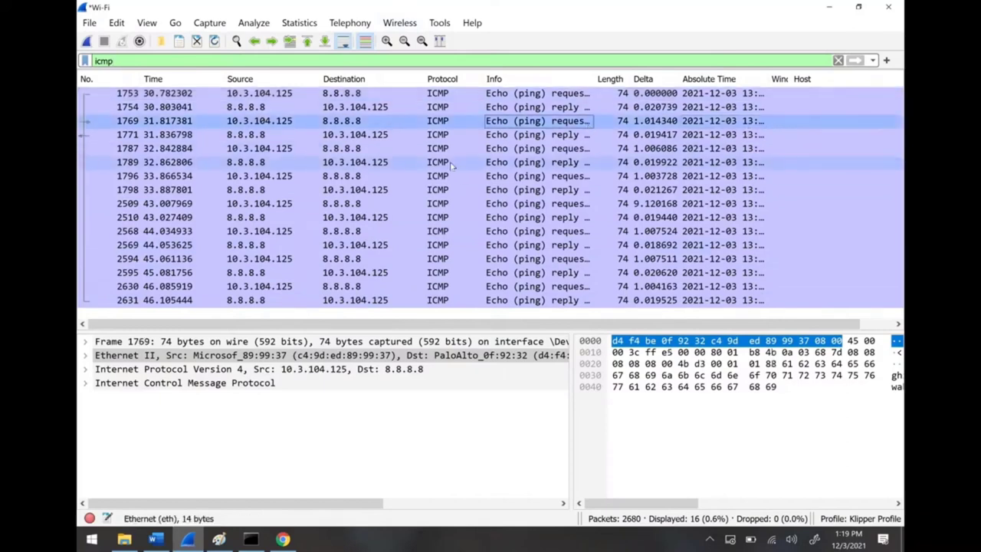
pyautogui.rightClick(358, 162)
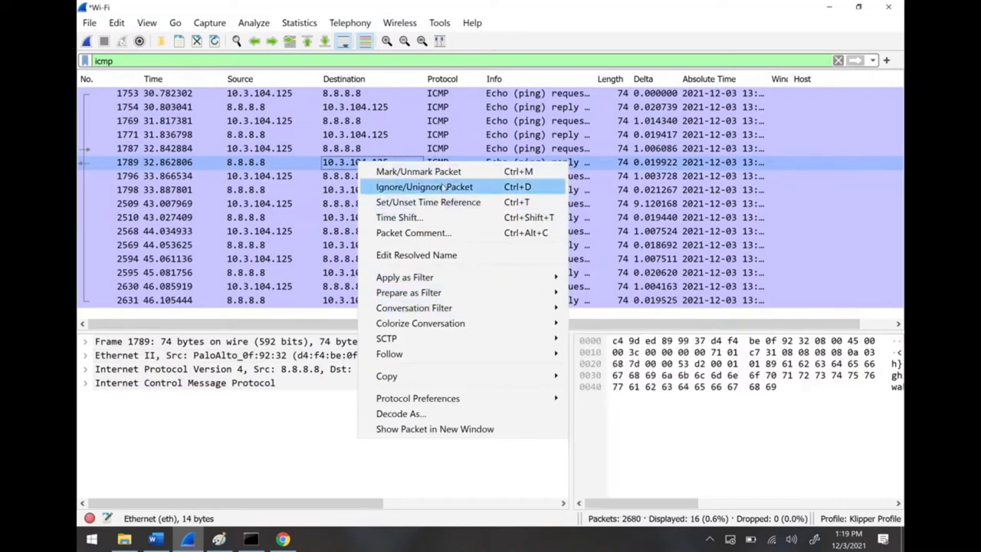
pyautogui.press('Escape')
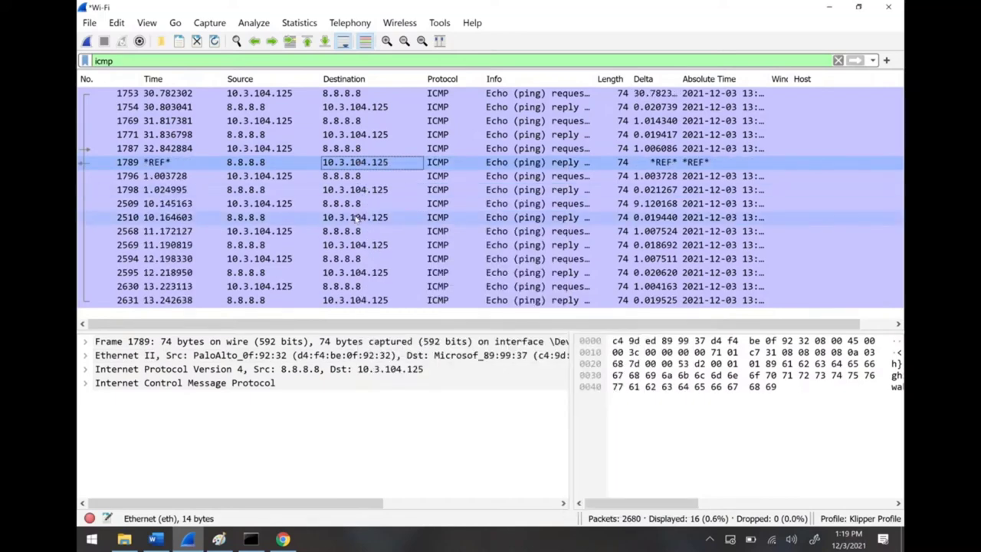
# - Set another time reference on packet 2595, an echo reply of the second ping run
pyautogui.click(326, 274)
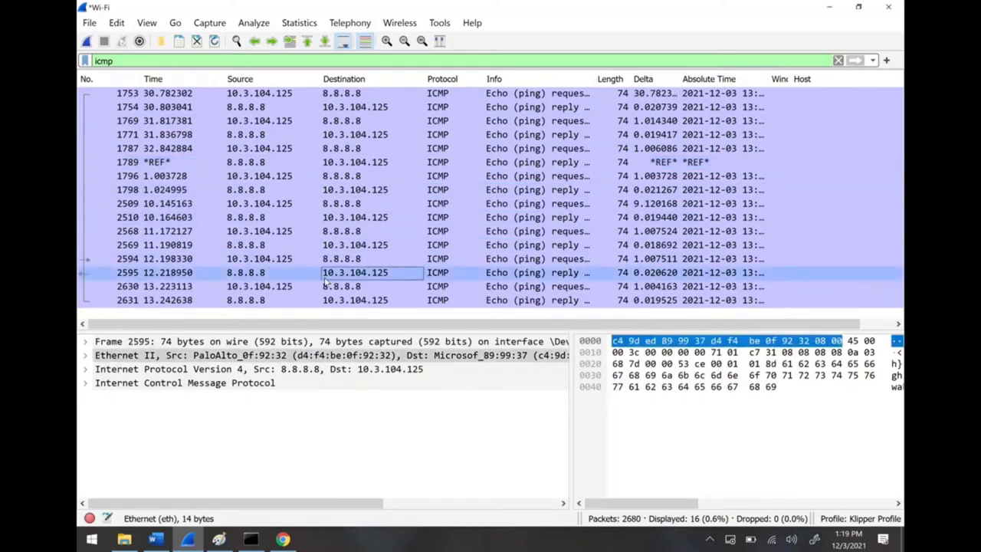
pyautogui.rightClick(326, 283)
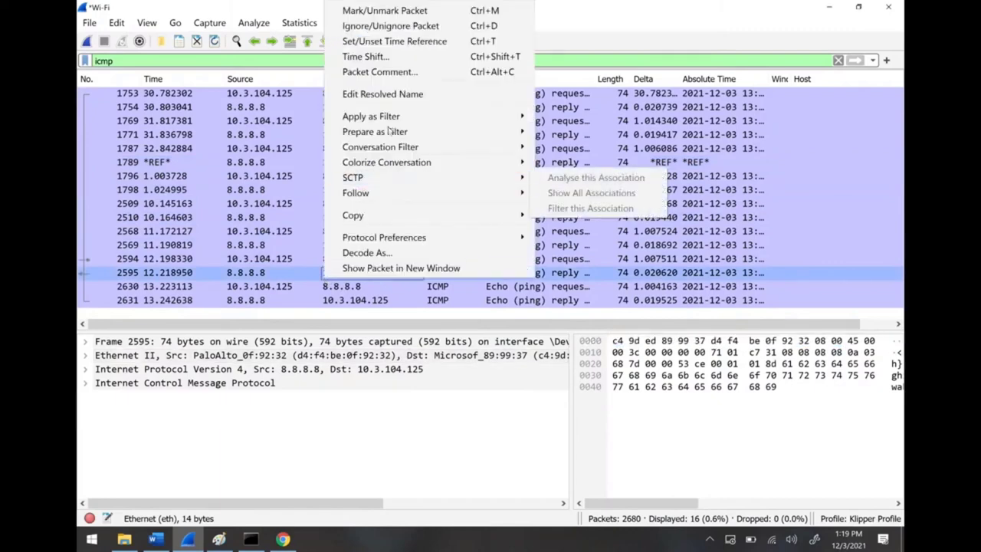
pyautogui.click(414, 41)
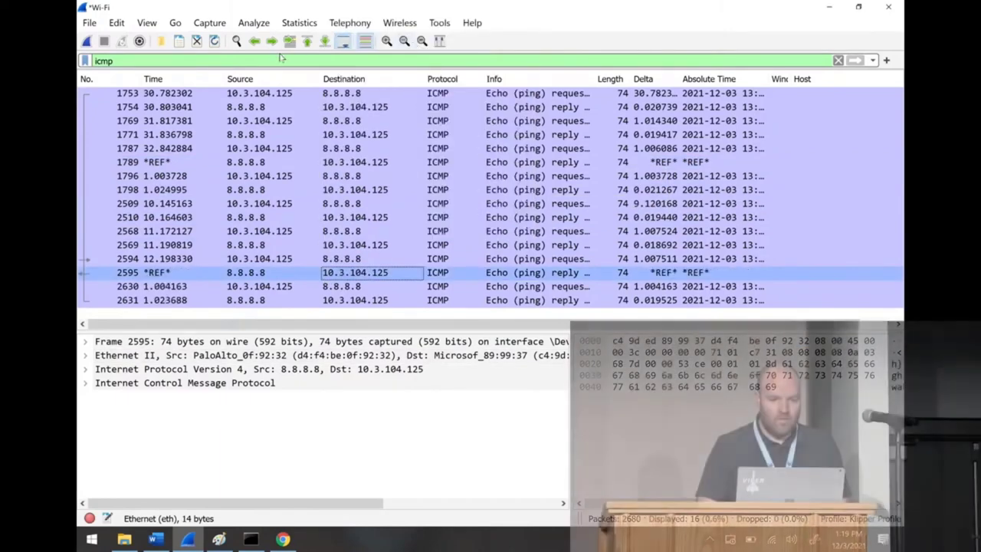
# - Replace the display filter with tcp.port==443 and look through the matching packets
pyautogui.click(281, 57)
pyautogui.write('tc')
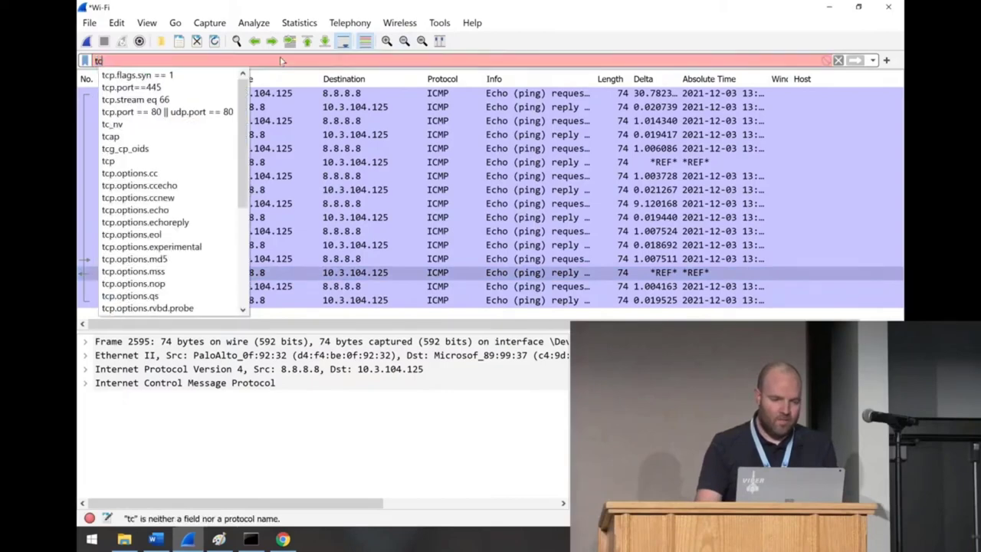
pyautogui.write('p.port==443')
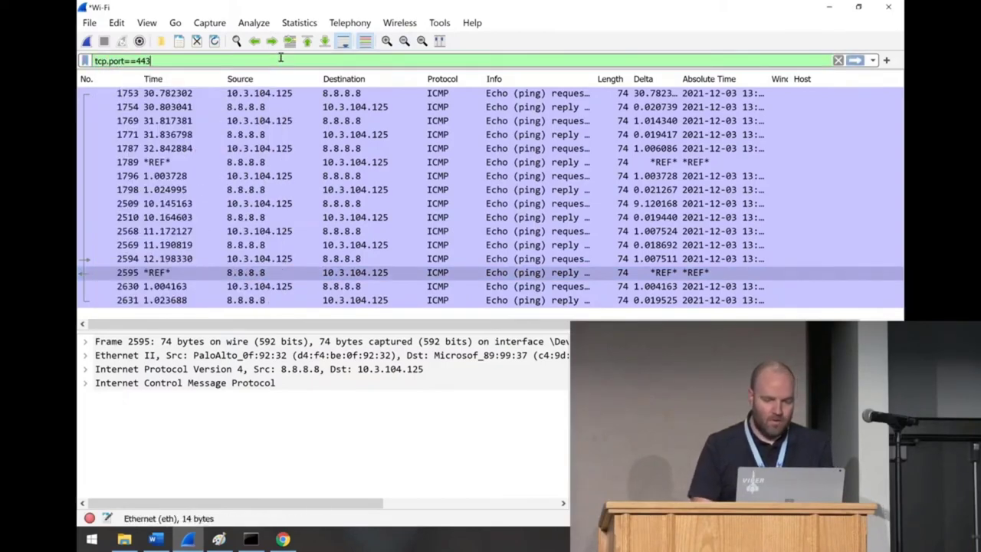
pyautogui.press('Return')
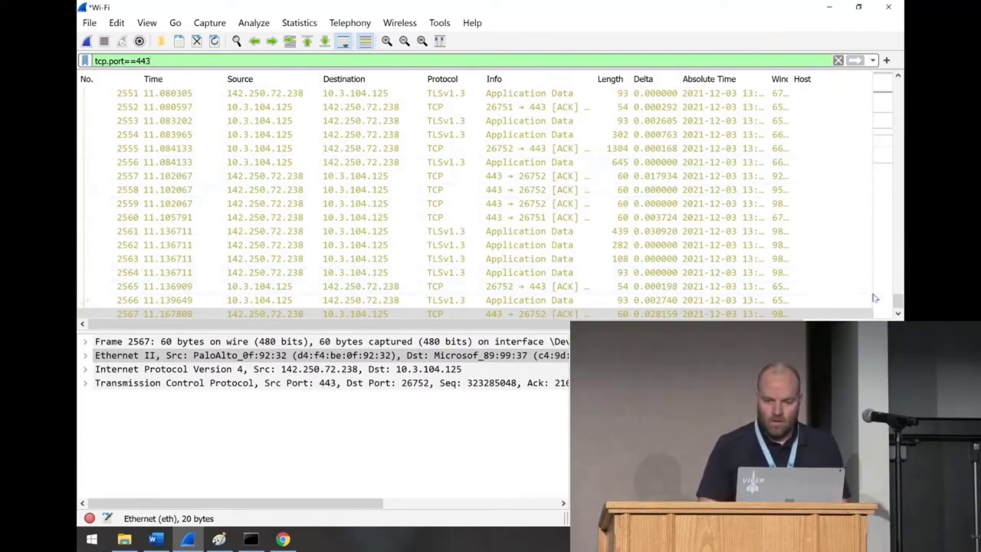
pyautogui.scroll(4, 898, 250)
pyautogui.moveTo(897, 249); pyautogui.dragTo(898, 150)
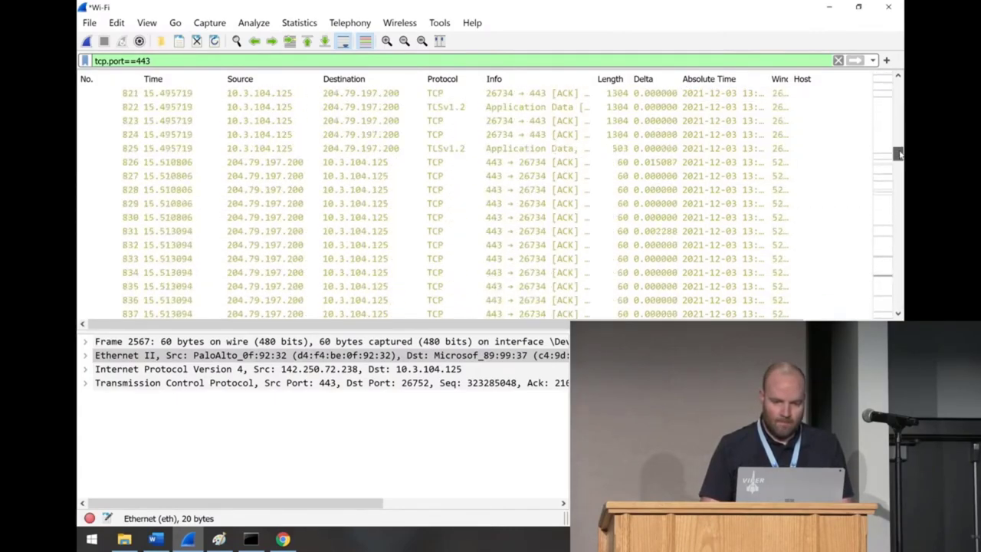
# - Extend the display filter to tcp.port==443 || icmp and look through the earlier matching packets
pyautogui.click(715, 59)
pyautogui.write('|')
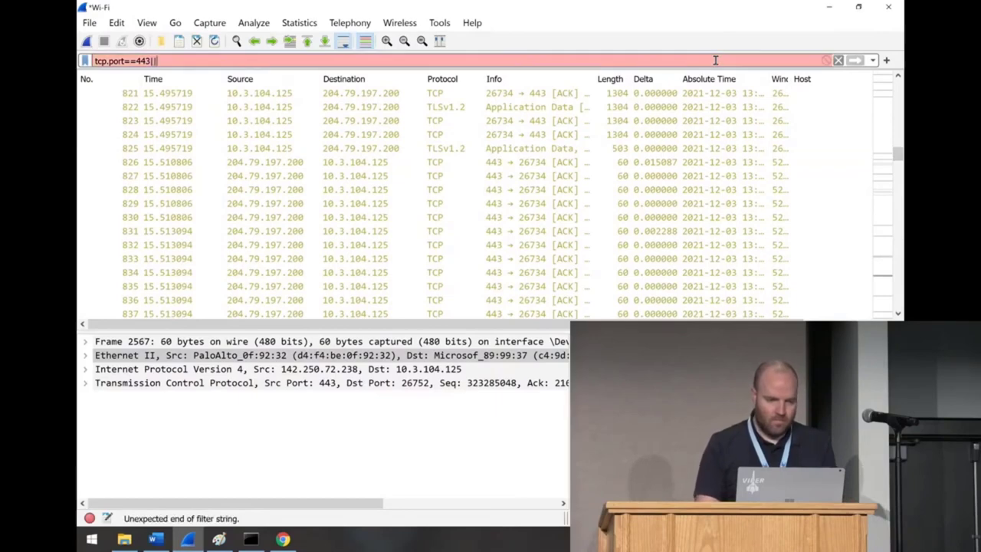
pyautogui.write('| icmp')
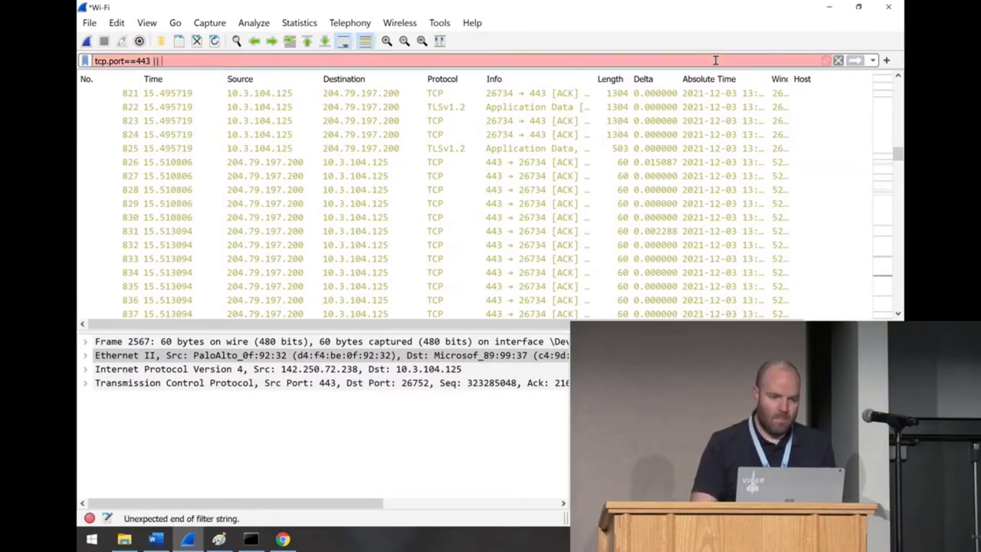
pyautogui.press('Return')
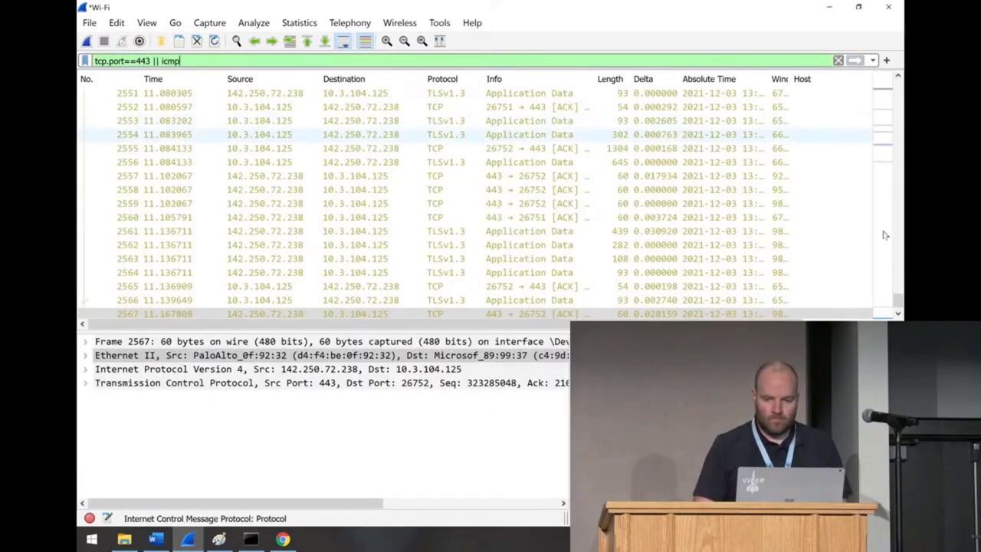
pyautogui.moveTo(900, 300); pyautogui.dragTo(897, 117)
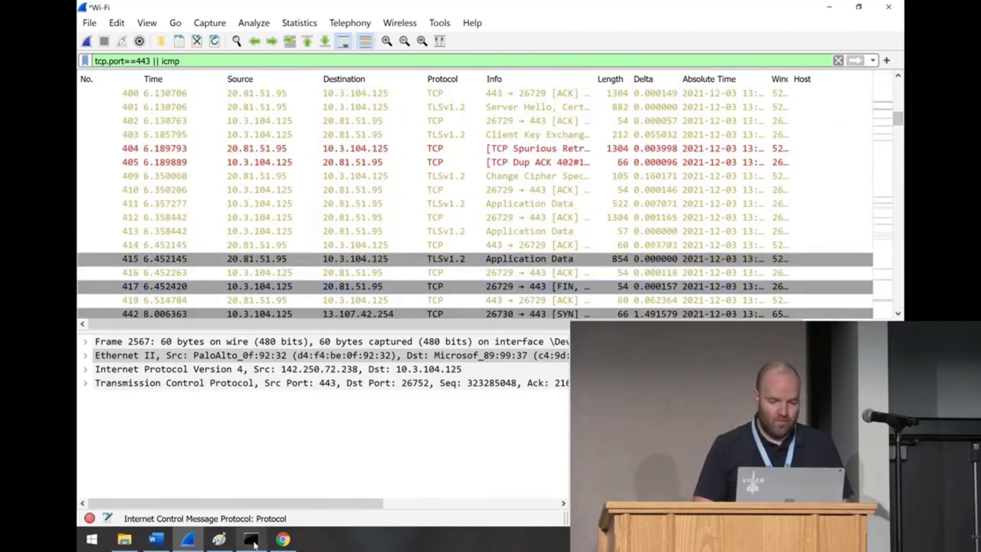
# - Open a Windows PowerShell window
pyautogui.click(88, 540)
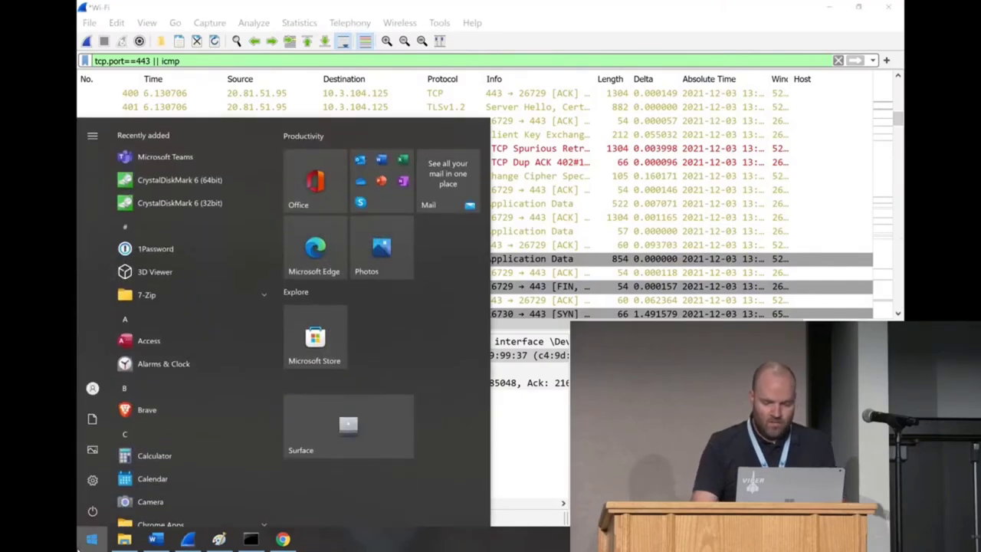
pyautogui.write('power')
pyautogui.press('Return')
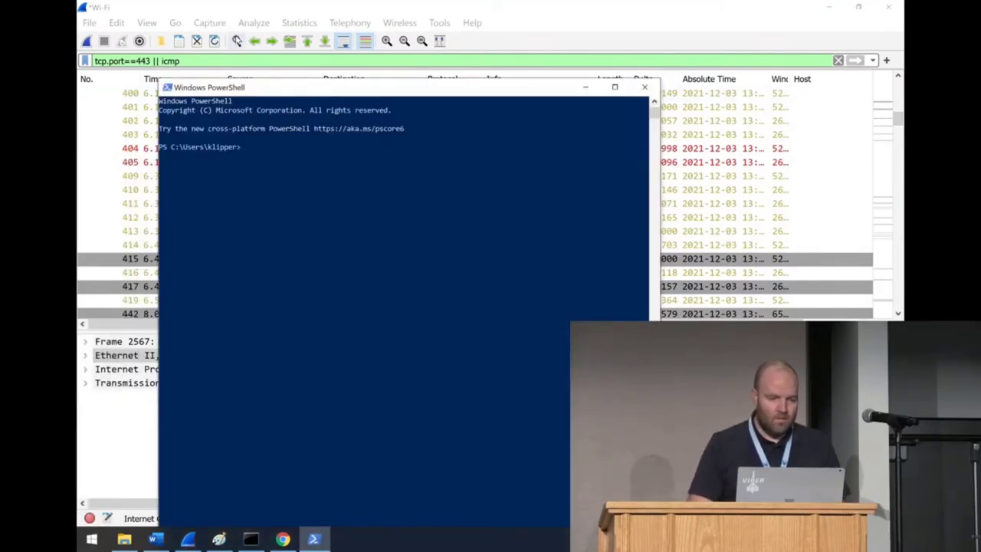
# - Return to Wireshark and start a new capture on the Wi-Fi interface from the capture options
pyautogui.click(212, 23)
pyautogui.click(211, 23)
pyautogui.click(218, 41)
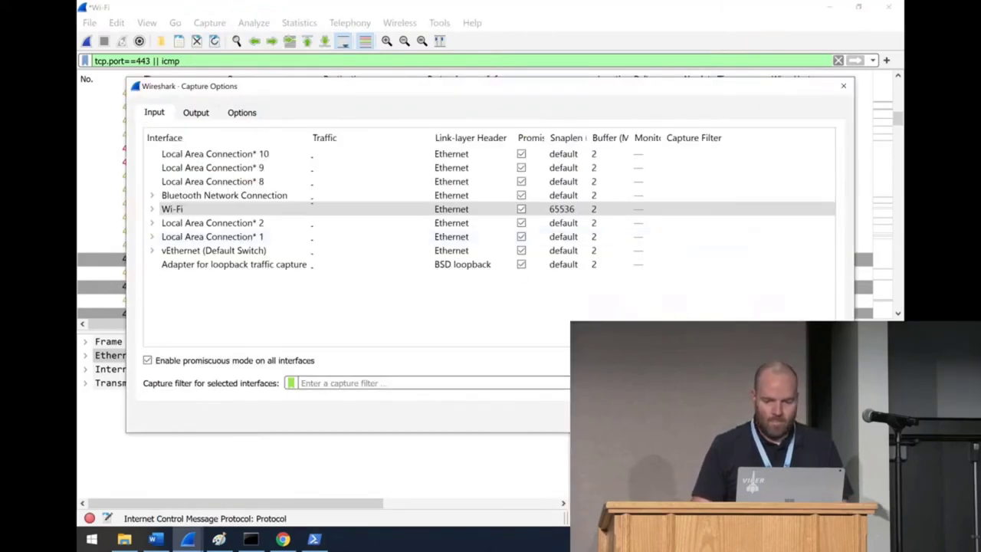
pyautogui.press('Return')
pyautogui.click(523, 296)
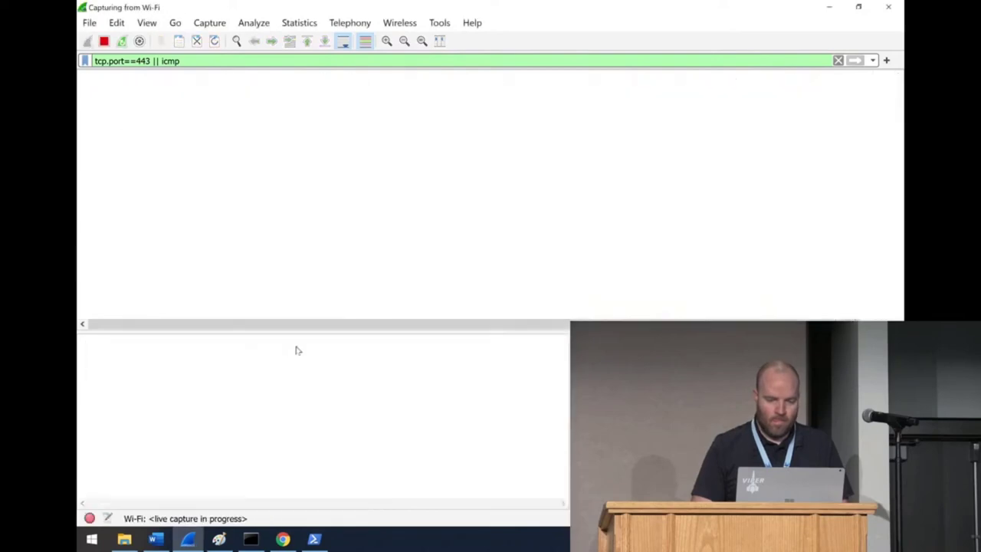
# - Switch to Command Prompt and ping 8.8.8.8 during the new capture
pyautogui.click(251, 540)
pyautogui.write('ping 8.8.8.8')
pyautogui.press('Return')
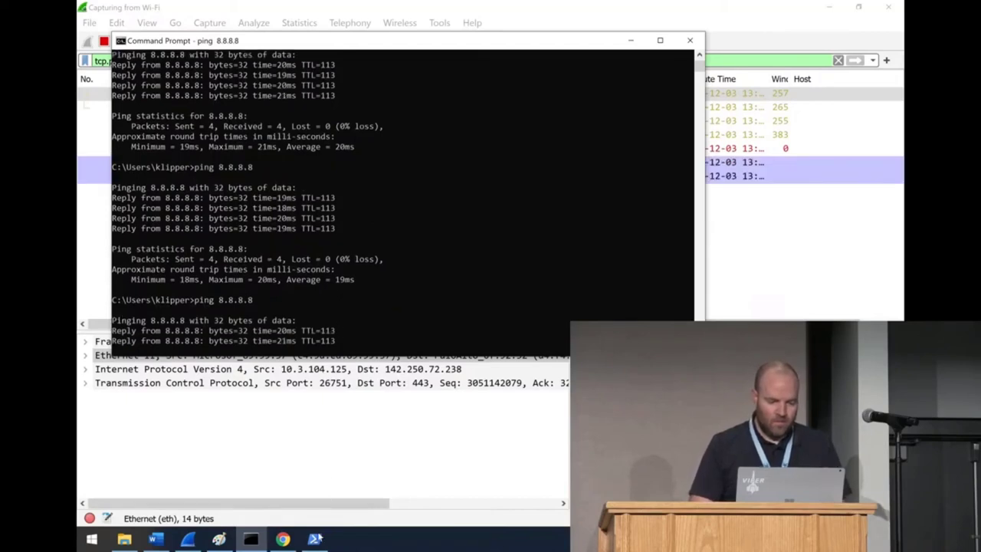
# - Switch to Windows PowerShell and run Test-NetConnection google.com -port 81
pyautogui.click(314, 539)
pyautogui.write('test-ne')
pyautogui.press('Tab')
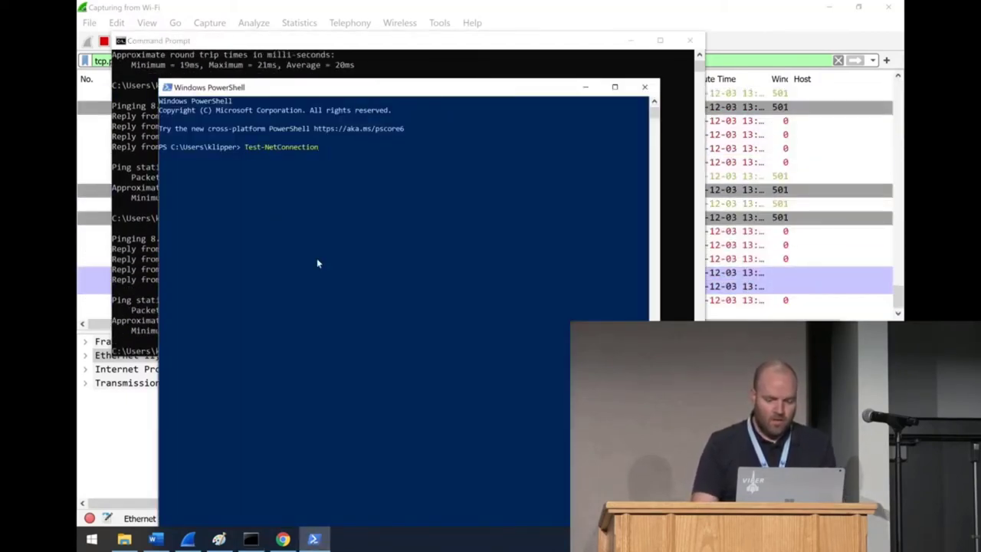
pyautogui.write('googl')
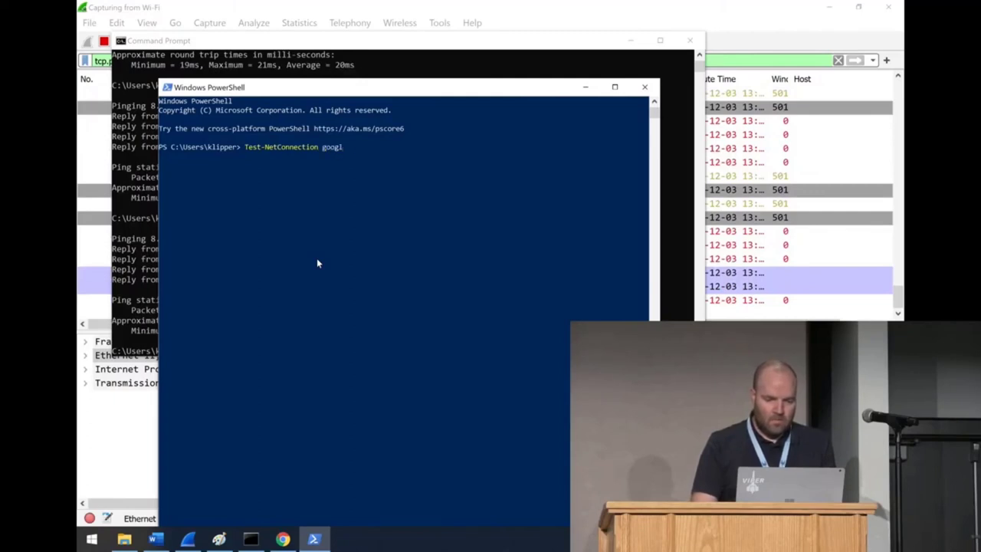
pyautogui.write('e.com -port 81')
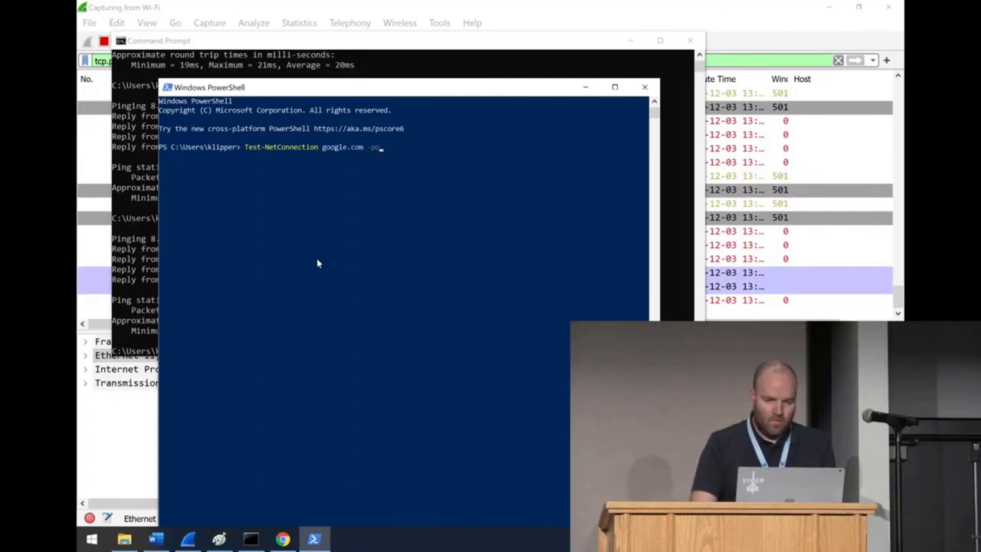
pyautogui.press('Return')
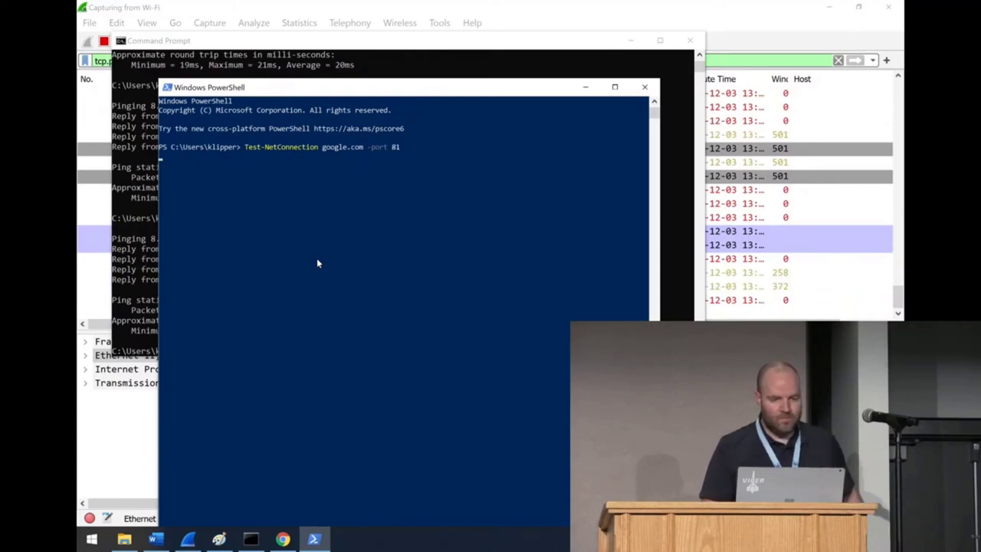
# - Switch to Command Prompt, ping 8.8.8.8 again and interrupt the ping before it completes
pyautogui.click(145, 267)
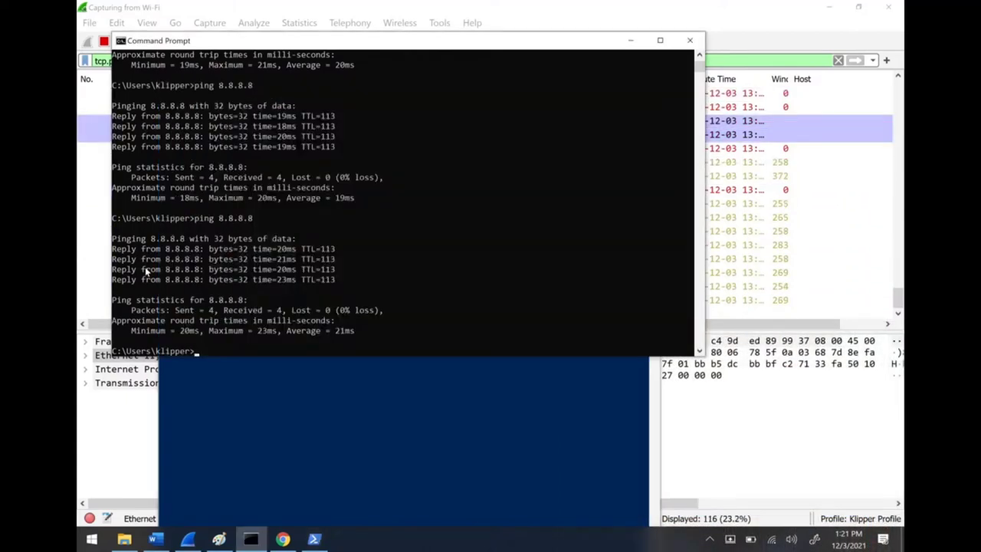
pyautogui.write('ping 8.8.8.8')
pyautogui.press('Return')
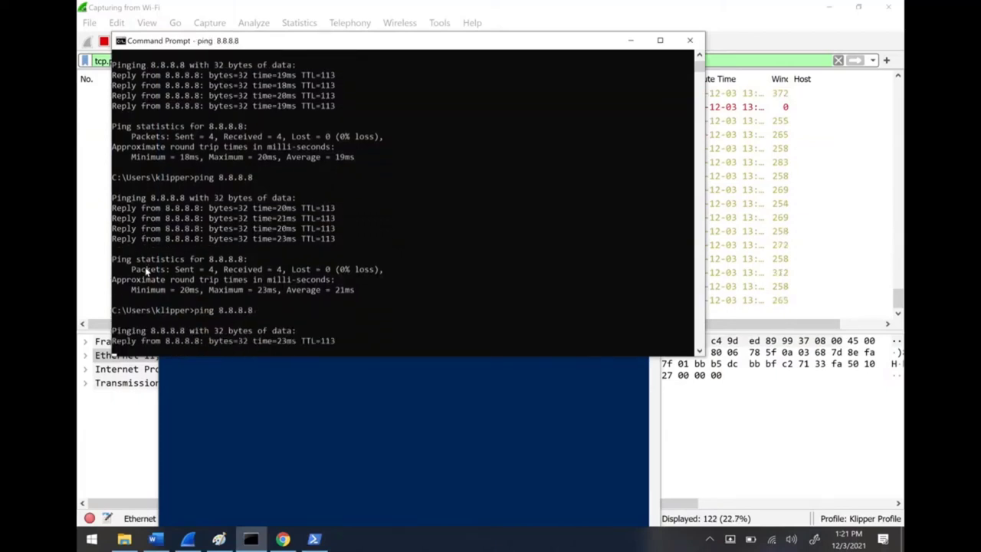
pyautogui.hotkey('ctrl', 'c')
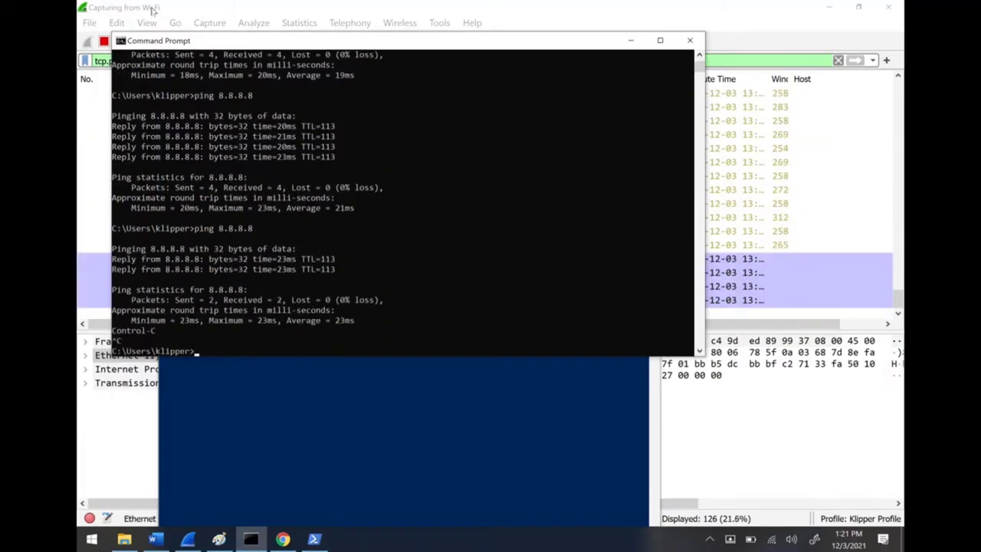
# - Return to Wireshark, stop the running capture and replace the display filter with icmp
pyautogui.click(107, 61)
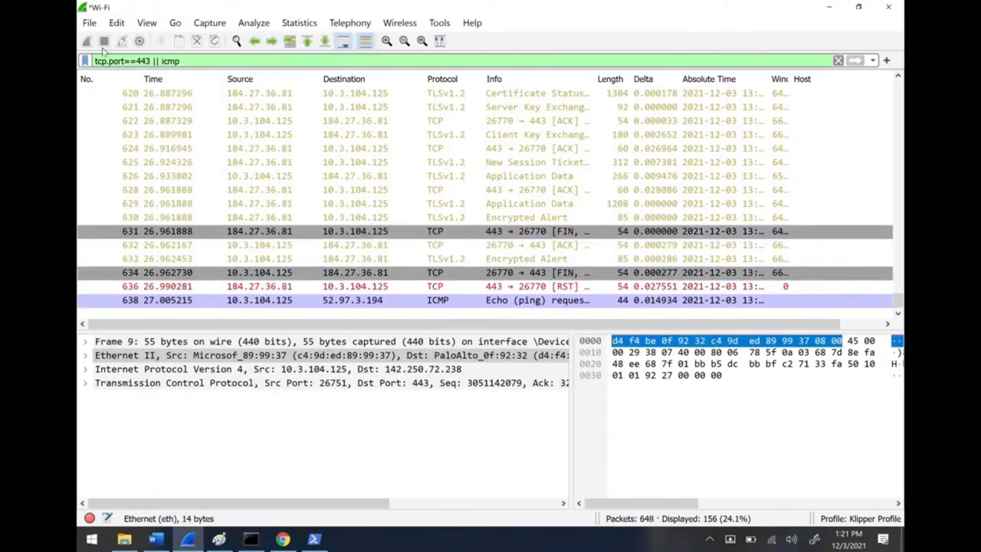
pyautogui.click(103, 42)
pyautogui.tripleClick(210, 62)
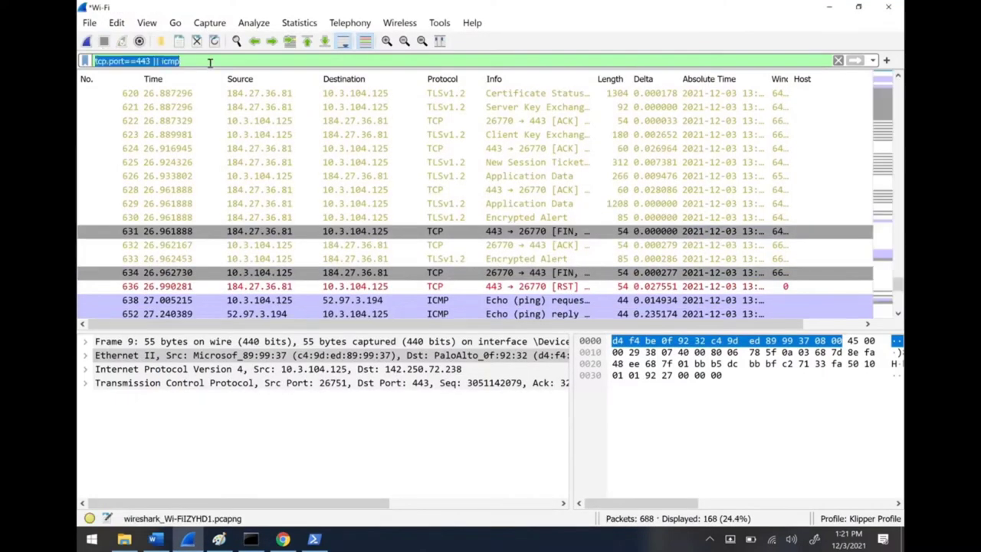
pyautogui.write('tcp.port==')
pyautogui.press('BackSpace')
pyautogui.press('BackSpace')
pyautogui.press('BackSpace')
pyautogui.press('BackSpace')
pyautogui.press('BackSpace')
pyautogui.press('BackSpace')
pyautogui.press('BackSpace')
pyautogui.press('BackSpace')
pyautogui.press('BackSpace')
pyautogui.press('BackSpace')
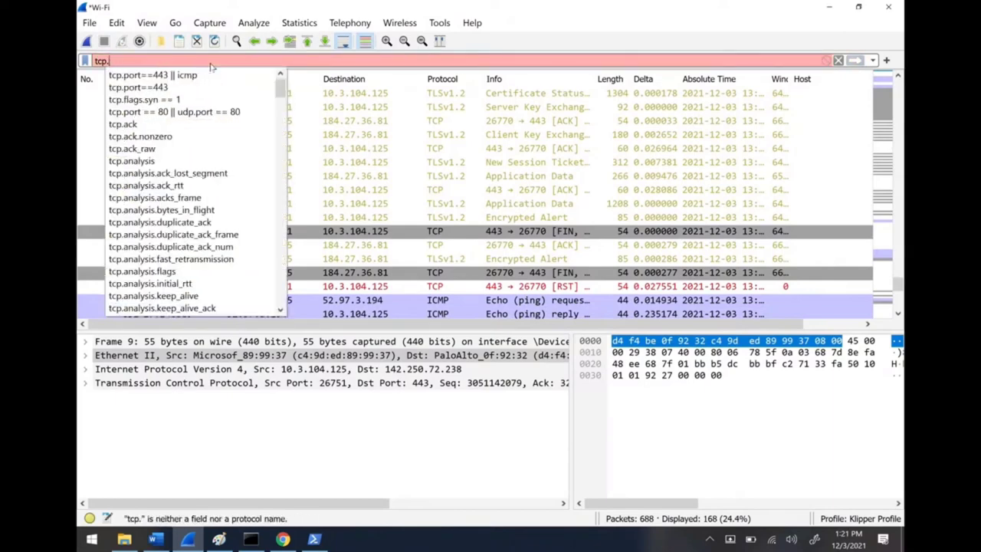
pyautogui.write('icmp')
pyautogui.press('Return')
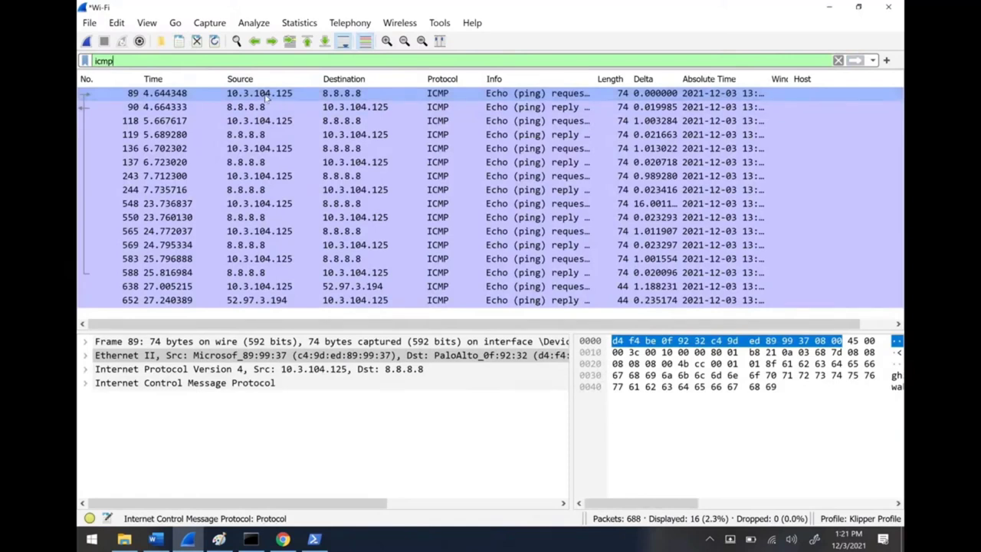
# - Set ICMP packets 565 and 652 as time references
pyautogui.click(288, 232)
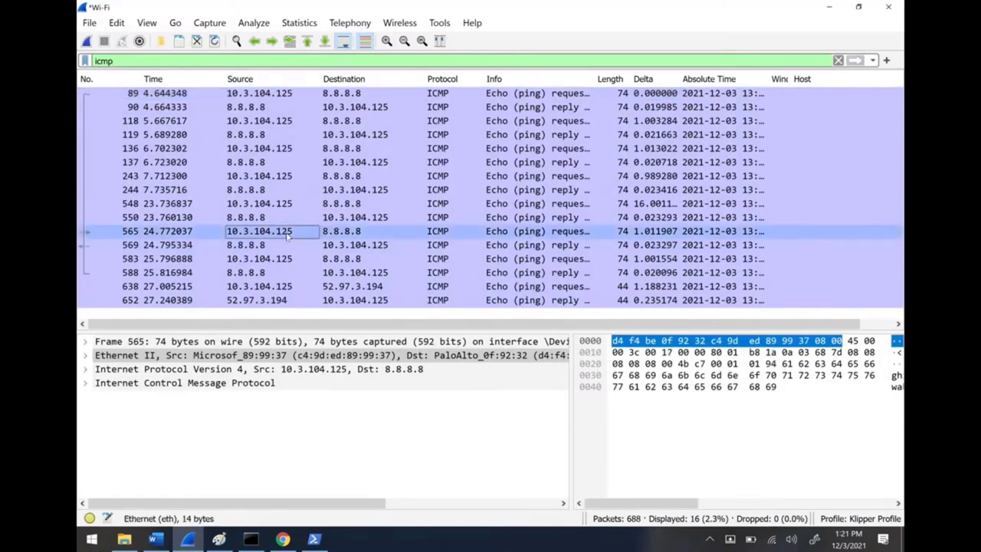
pyautogui.rightClick(288, 232)
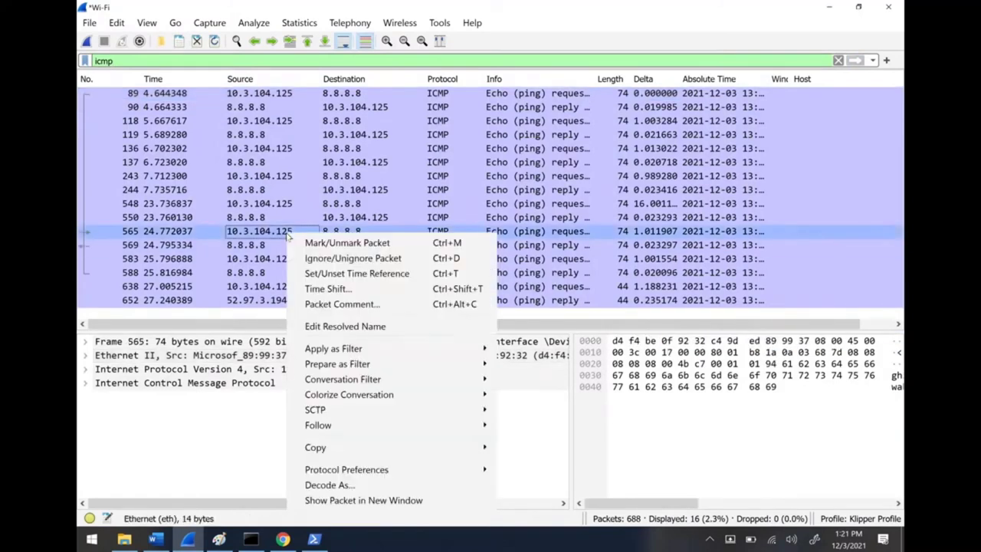
pyautogui.click(352, 276)
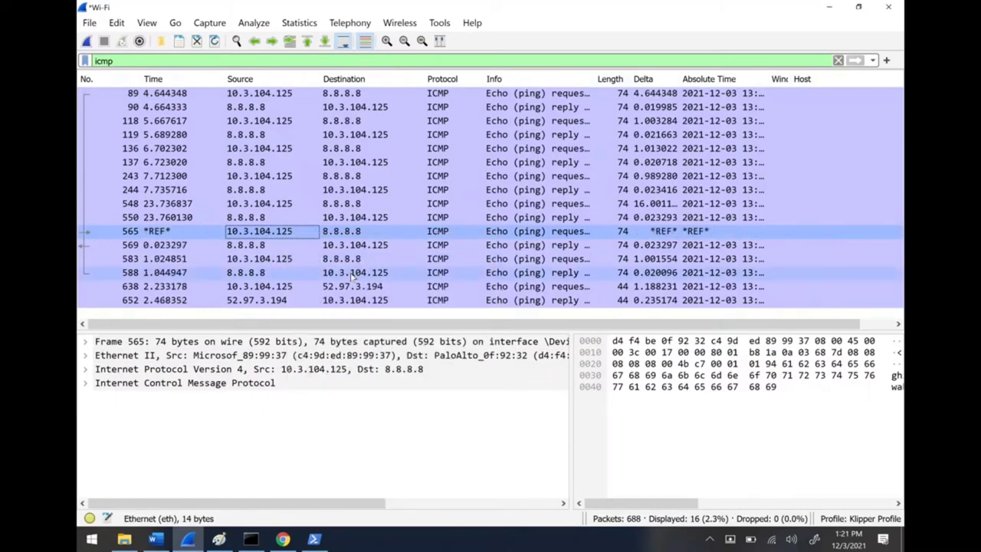
pyautogui.click(341, 313)
pyautogui.click(339, 301)
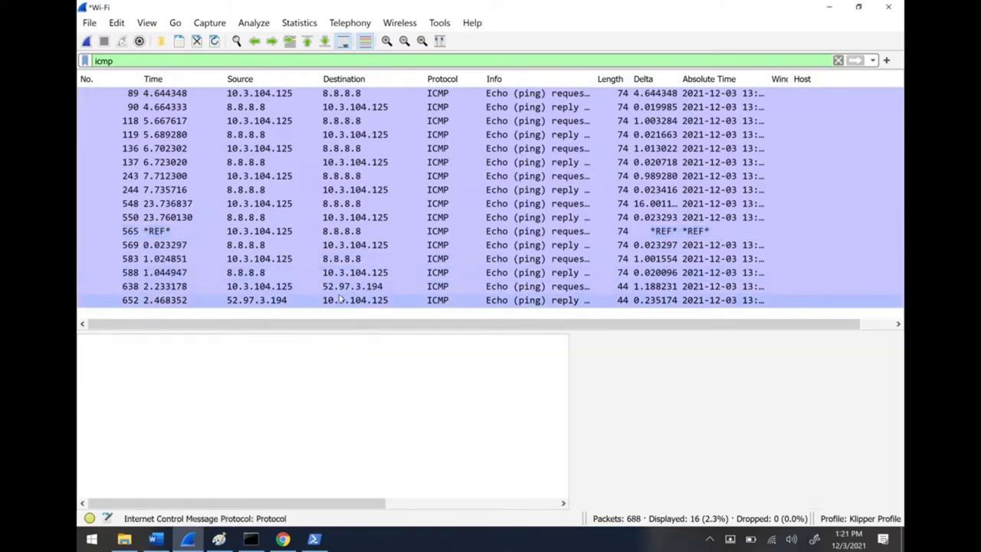
pyautogui.rightClick(339, 300)
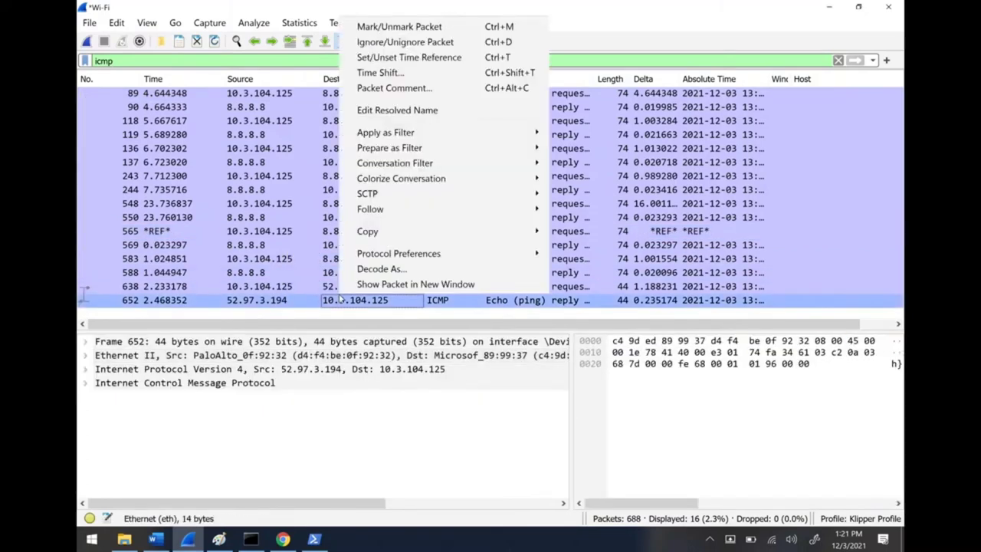
pyautogui.click(414, 59)
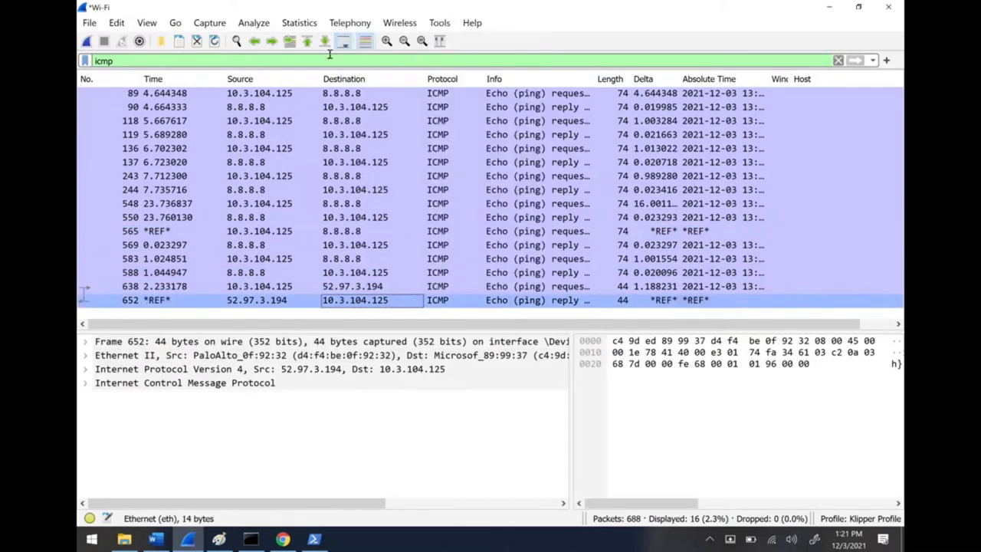
# - Replace the display filter with tcp.port==81 to show the port test's packets
pyautogui.doubleClick(328, 59)
pyautogui.write('tcp.')
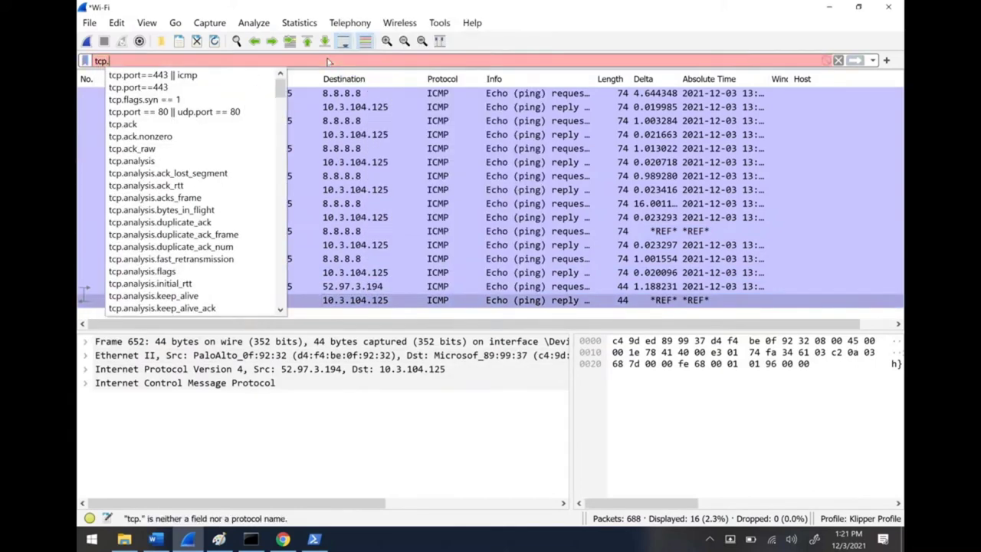
pyautogui.write('port==81')
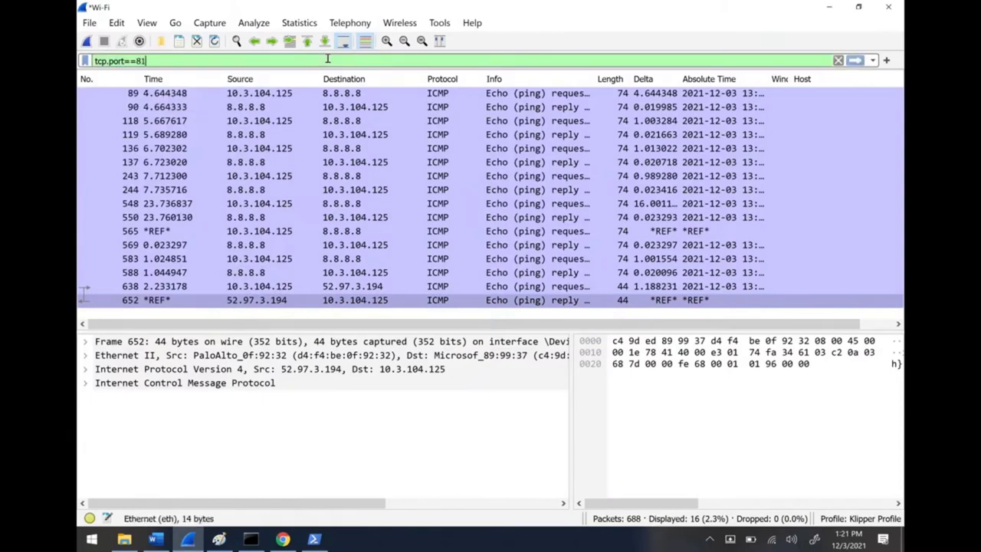
pyautogui.press('Return')
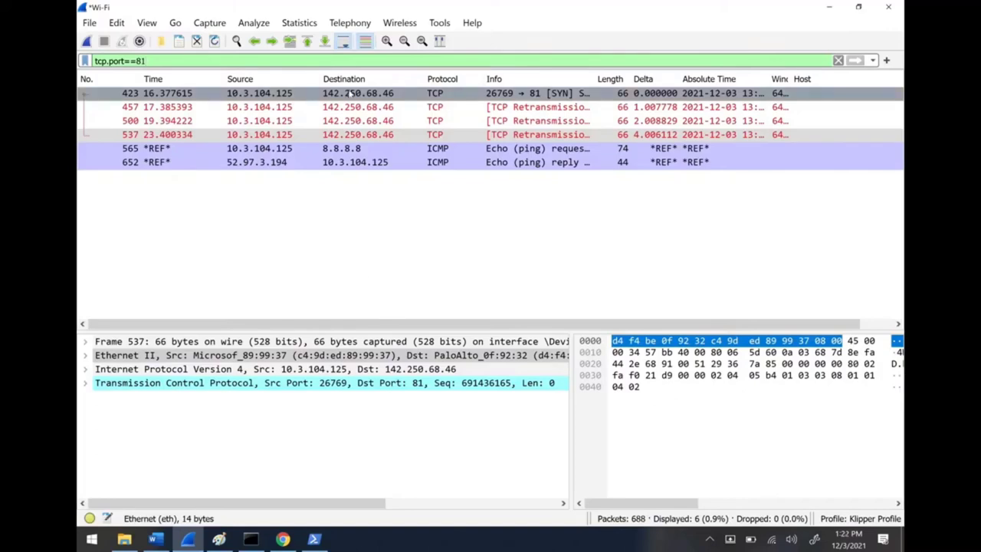
# - Change the display filter back to icmp
pyautogui.tripleClick(262, 61)
pyautogui.write('icmp')
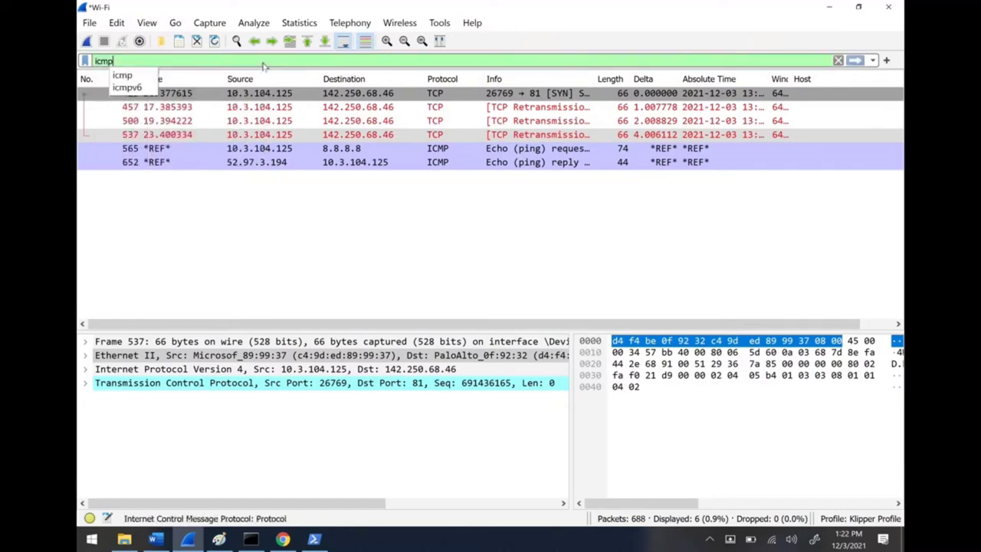
pyautogui.press('Return')
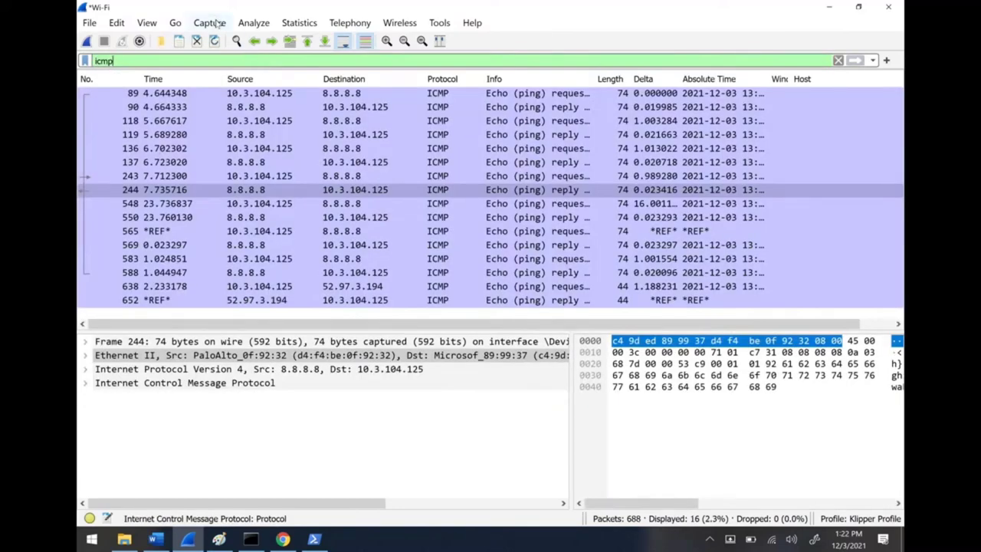
# - Start a new capture on the Wi-Fi interface from the capture options, continuing without saving the captured packets
pyautogui.click(218, 23)
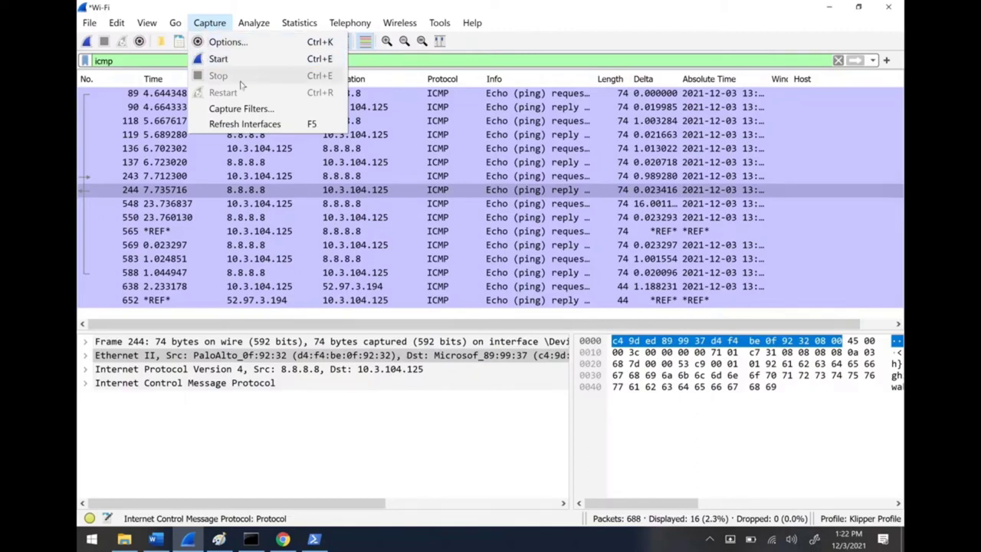
pyautogui.click(121, 60)
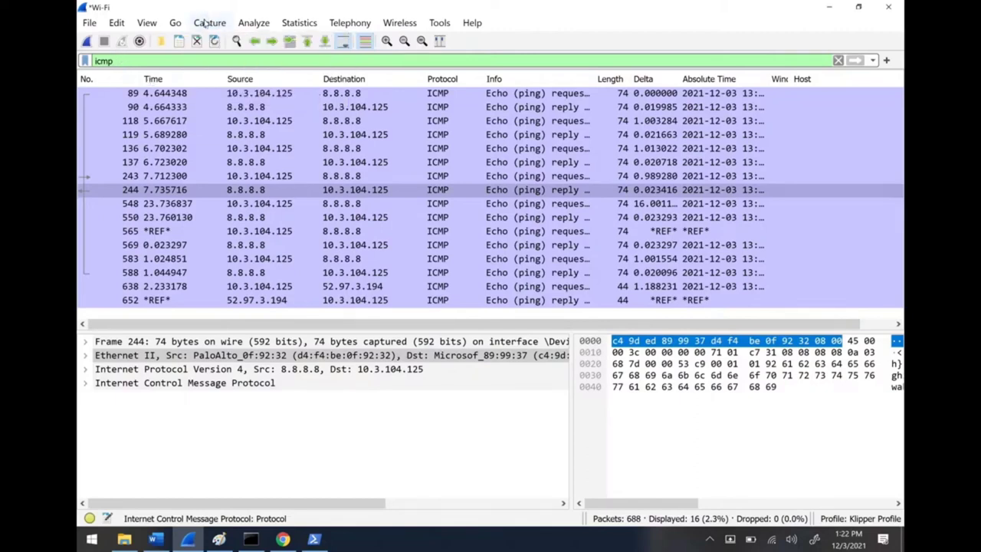
pyautogui.click(207, 21)
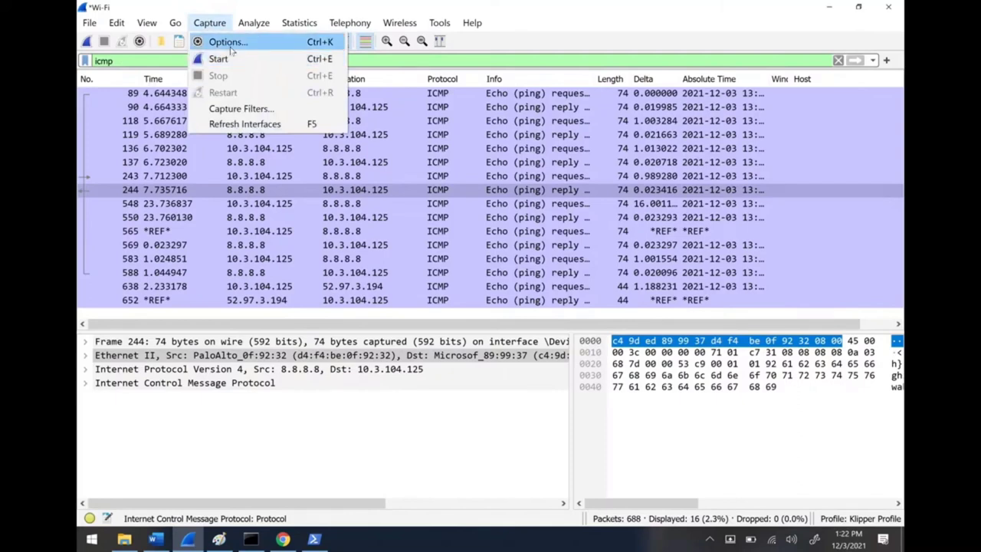
pyautogui.click(229, 43)
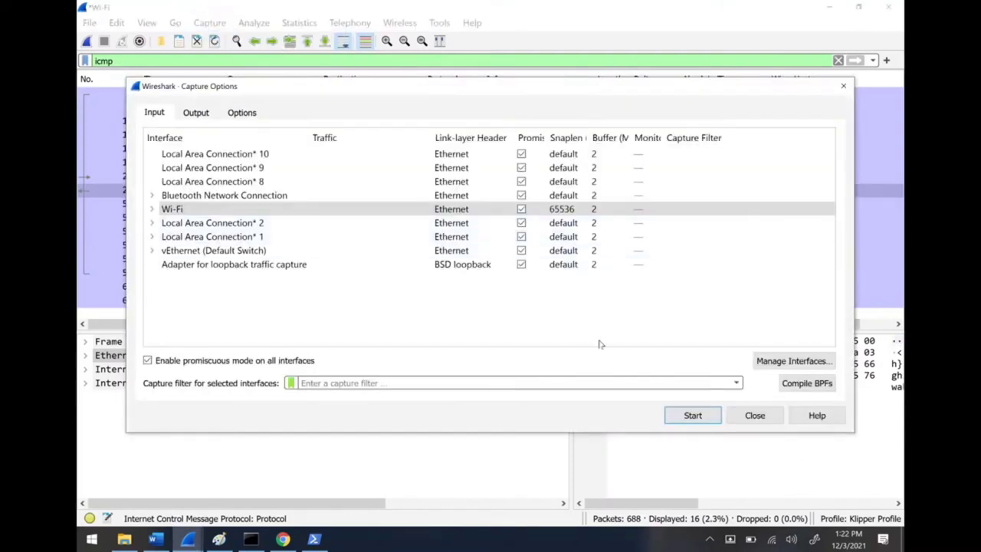
pyautogui.click(693, 414)
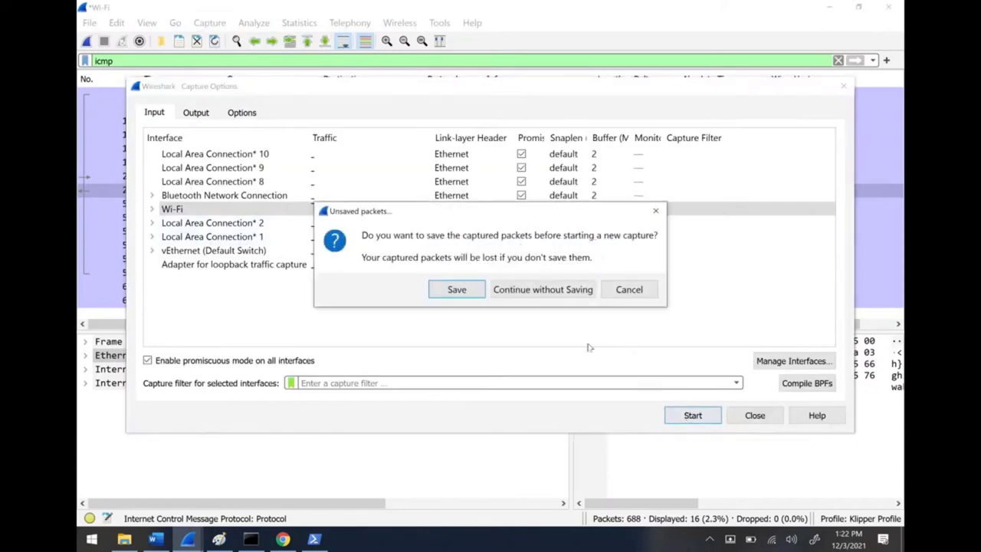
pyautogui.click(541, 289)
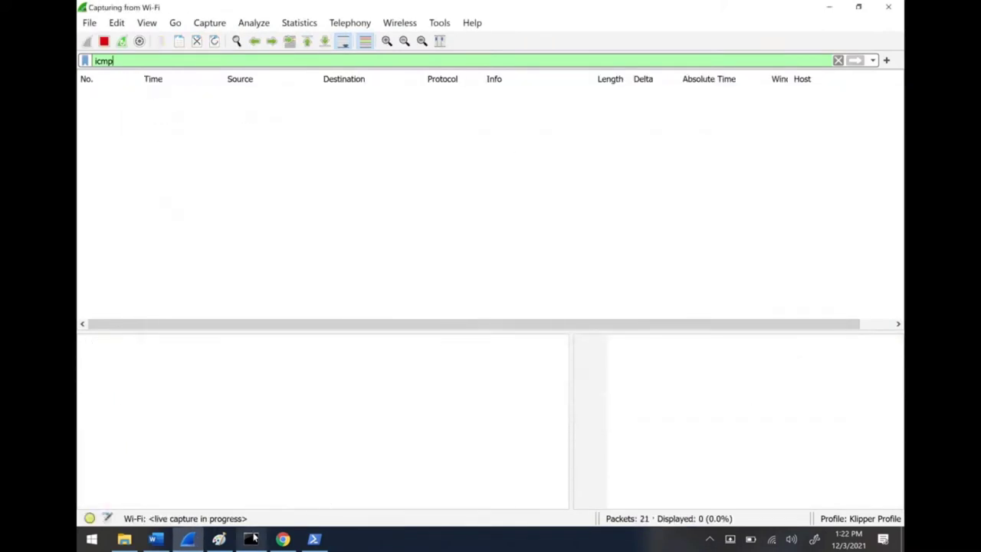
# - Ping the made-up host thisisntarealdomainandthiswontwork from Command Prompt, and stop the Wireshark capture
pyautogui.click(251, 539)
pyautogui.write("ping thisisn'tar")
pyautogui.press('BackSpace')
pyautogui.press('BackSpace')
pyautogui.press('BackSpace')
pyautogui.press('BackSpace')
pyautogui.write('tarealdomainandthiswontwork')
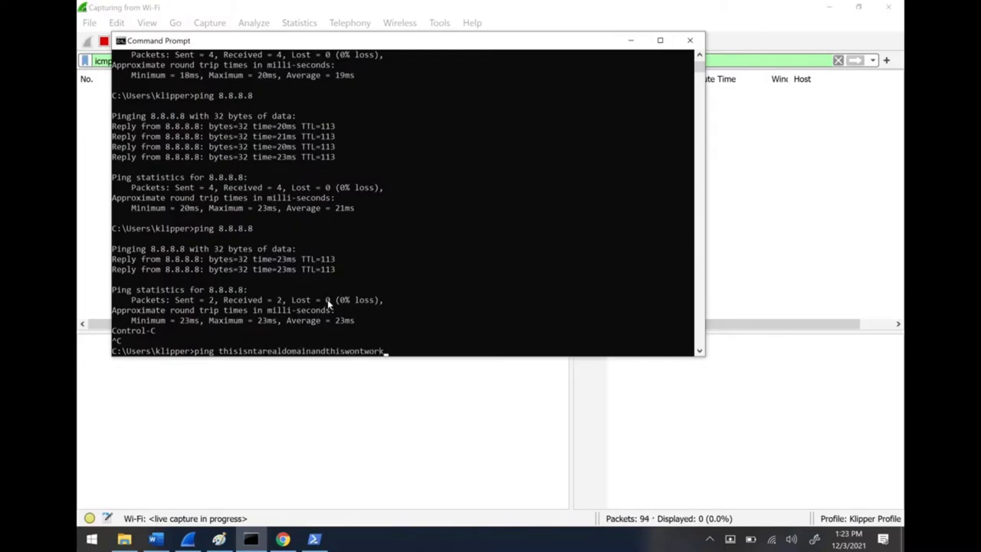
pyautogui.press('Return')
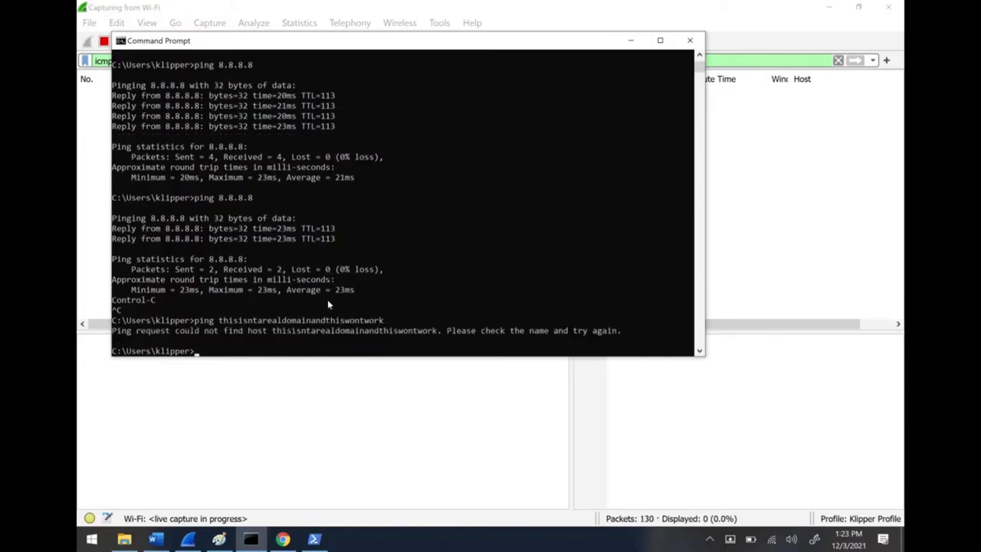
pyautogui.click(448, 3)
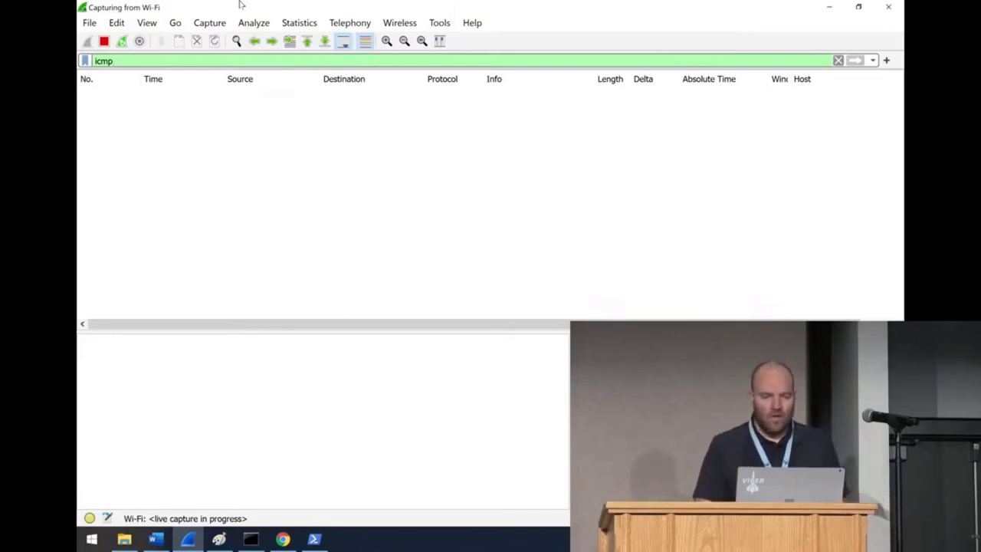
pyautogui.click(103, 43)
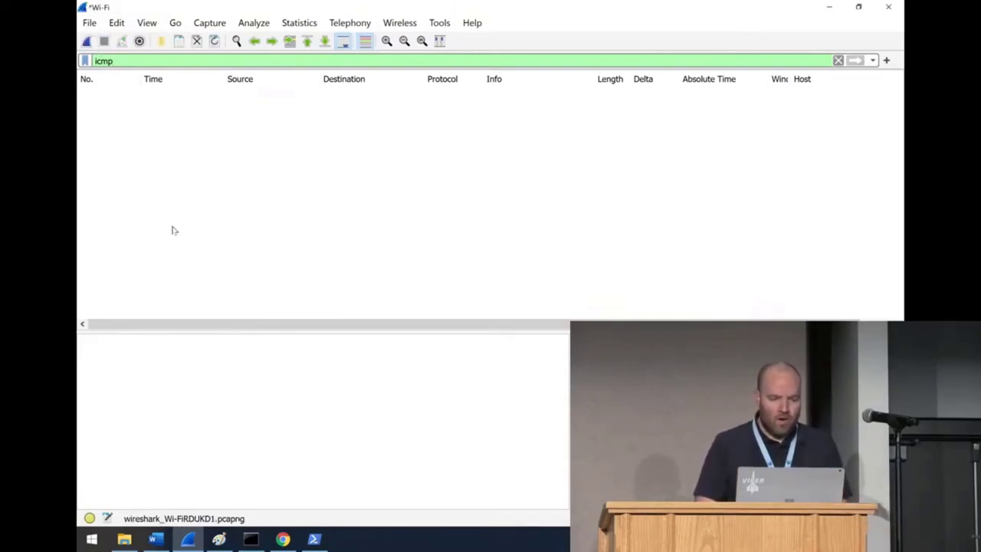
# - Switch to Command Prompt and clear its screen with cls
pyautogui.click(249, 540)
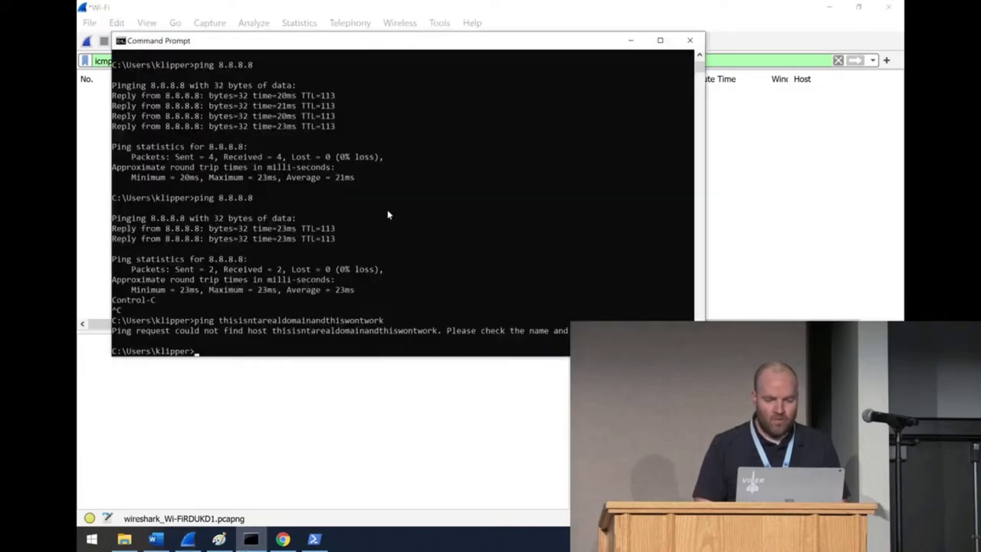
pyautogui.write('clear')
pyautogui.press('Return')
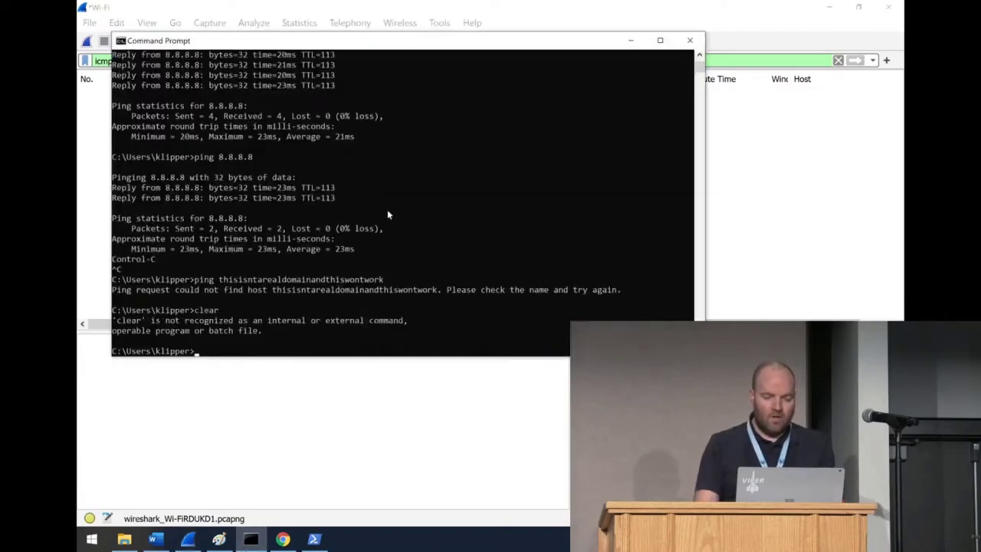
pyautogui.write('cls')
pyautogui.press('Return')
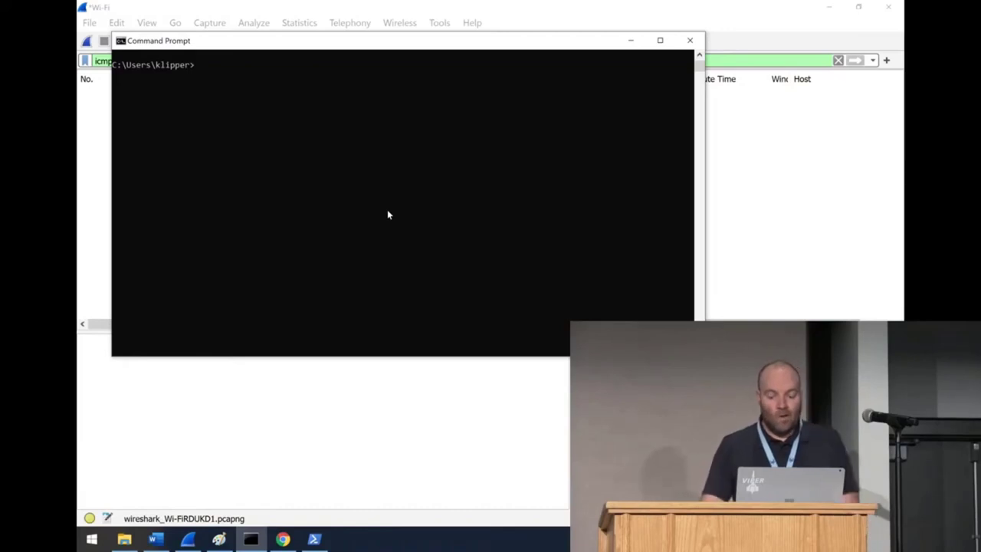
# - Write the example command netsh trace start capture=yes at the prompt, and erase it without running it
pyautogui.write('netsh t')
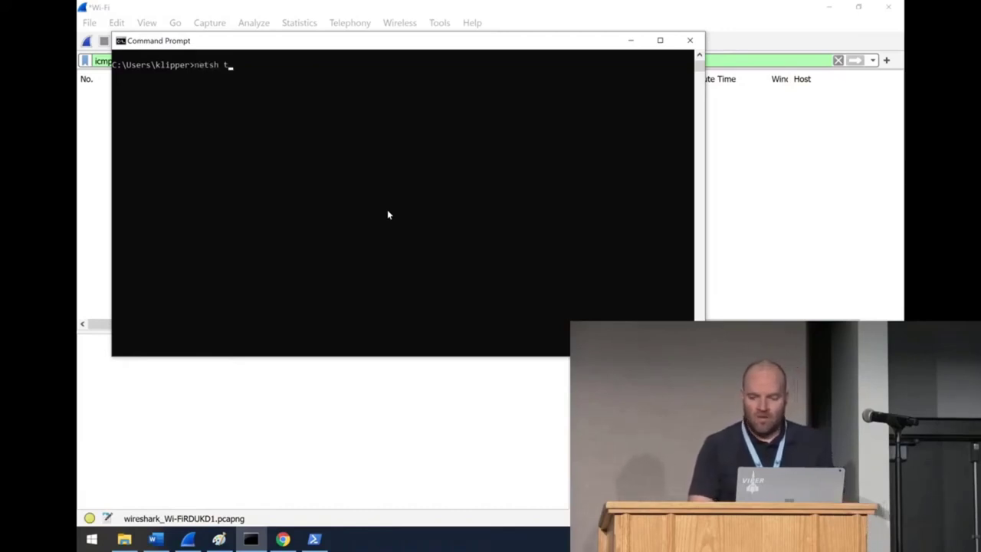
pyautogui.write('race start capture')
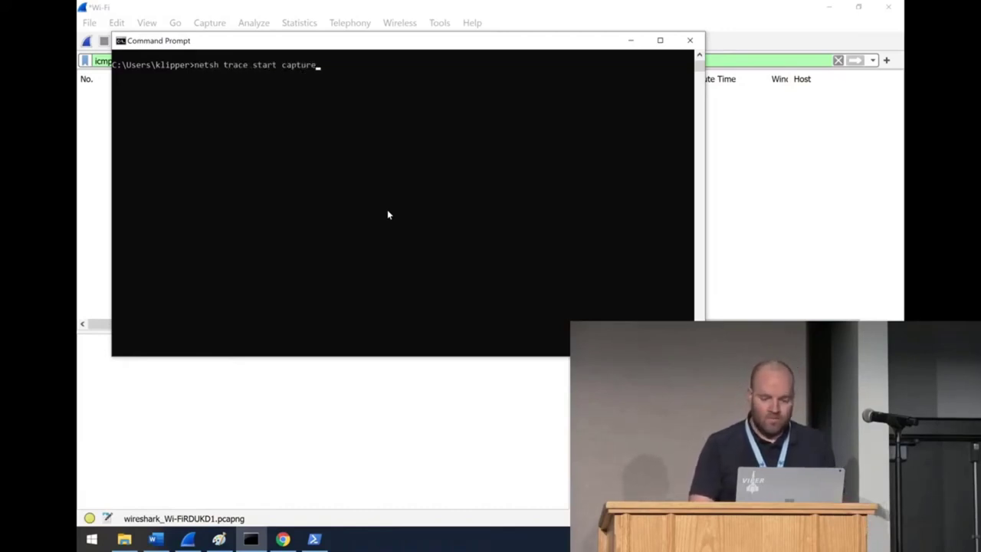
pyautogui.write('=yes')
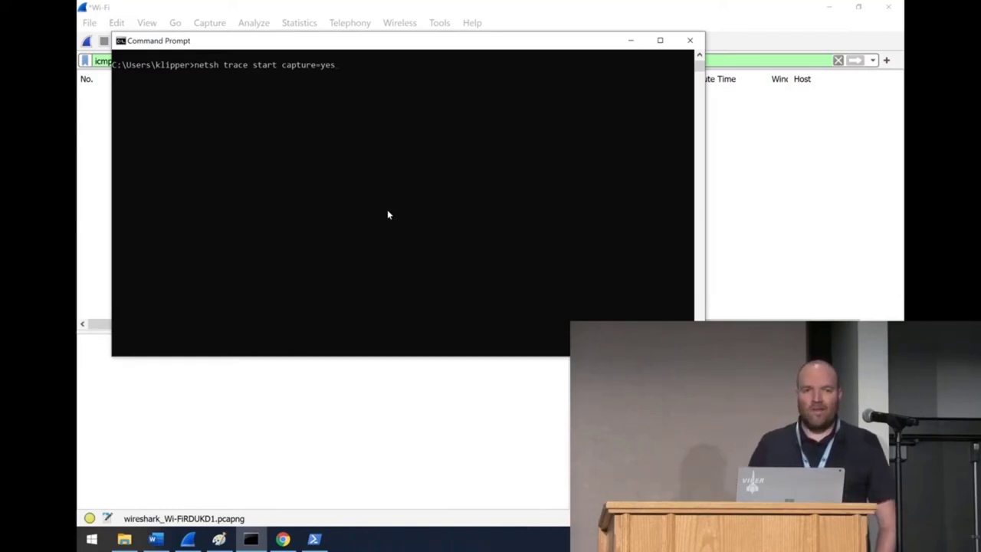
pyautogui.press('BackSpace')
pyautogui.press('BackSpace')
pyautogui.press('BackSpace')
pyautogui.press('BackSpace')
pyautogui.press('BackSpace')
pyautogui.press('BackSpace')
pyautogui.press('BackSpace')
pyautogui.press('BackSpace')
pyautogui.press('BackSpace')
pyautogui.press('BackSpace')
pyautogui.press('BackSpace')
pyautogui.press('BackSpace')
pyautogui.press('BackSpace')
pyautogui.press('BackSpace')
pyautogui.press('BackSpace')
pyautogui.press('BackSpace')
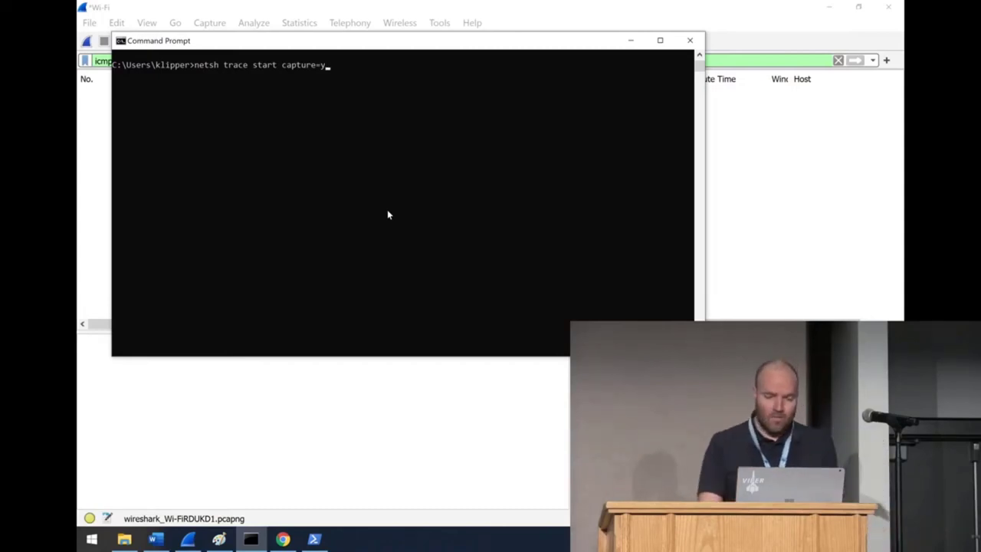
pyautogui.press('BackSpace')
pyautogui.press('BackSpace')
pyautogui.press('BackSpace')
pyautogui.press('BackSpace')
pyautogui.press('BackSpace')
pyautogui.press('BackSpace')
pyautogui.press('BackSpace')
pyautogui.press('BackSpace')
pyautogui.press('BackSpace')
pyautogui.press('BackSpace')
pyautogui.press('BackSpace')
pyautogui.press('BackSpace')
pyautogui.press('BackSpace')
# - Write the example command tcpdump -i eth0 -s -0 -w filename.cap at the prompt, and erase it without running it
pyautogui.write('tcpdu')
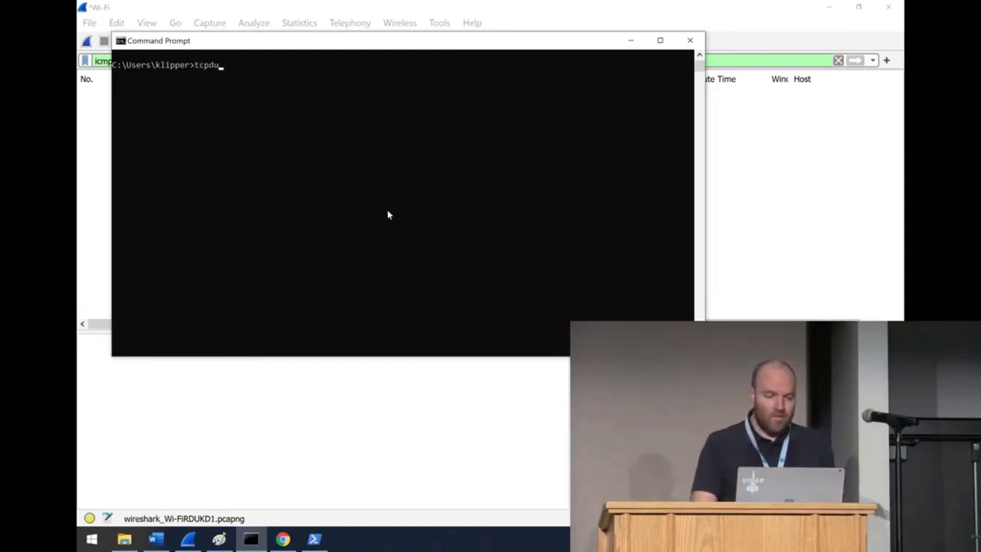
pyautogui.write('mp -i <et')
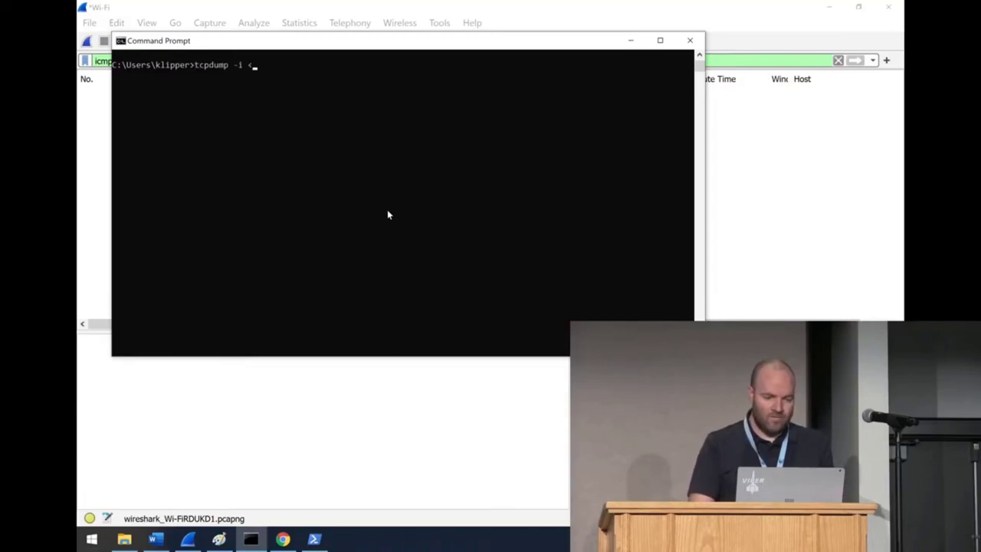
pyautogui.press('BackSpace')
pyautogui.press('BackSpace')
pyautogui.press('BackSpace')
pyautogui.write('eth0 -s -w')
pyautogui.press('BackSpace')
pyautogui.press('BackSpace')
pyautogui.write('-0 -w filename.cap')
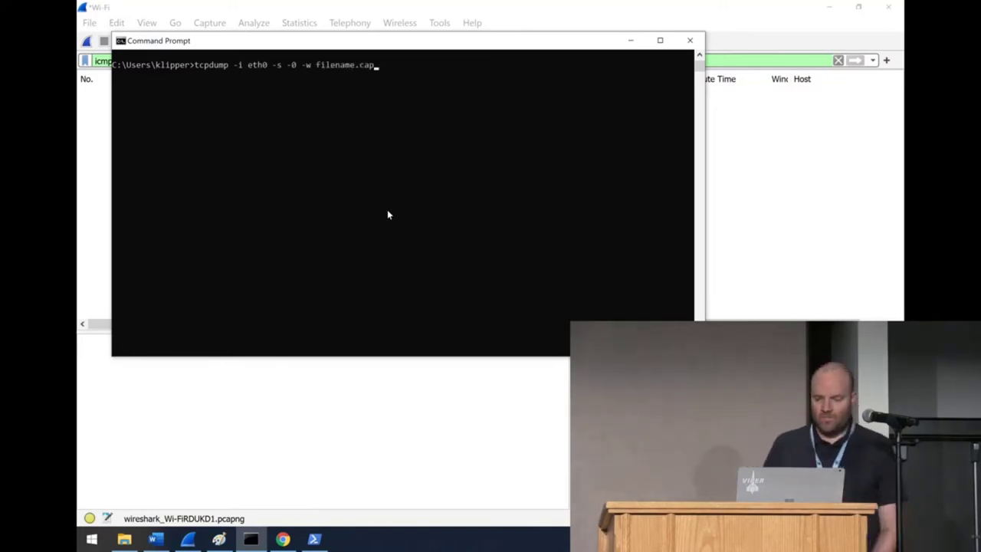
pyautogui.press('BackSpace')
pyautogui.press('BackSpace')
pyautogui.press('BackSpace')
pyautogui.press('BackSpace')
pyautogui.press('BackSpace')
pyautogui.press('BackSpace')
pyautogui.press('BackSpace')
pyautogui.press('BackSpace')
pyautogui.press('BackSpace')
pyautogui.press('BackSpace')
pyautogui.press('BackSpace')
pyautogui.press('BackSpace')
pyautogui.press('BackSpace')
pyautogui.press('BackSpace')
pyautogui.press('BackSpace')
pyautogui.press('BackSpace')
pyautogui.press('BackSpace')
pyautogui.press('BackSpace')
pyautogui.press('BackSpace')
pyautogui.press('BackSpace')
pyautogui.press('BackSpace')
pyautogui.press('BackSpace')
pyautogui.press('BackSpace')
pyautogui.press('BackSpace')
pyautogui.press('BackSpace')
pyautogui.press('BackSpace')
pyautogui.press('BackSpace')
pyautogui.press('BackSpace')
pyautogui.press('BackSpace')
pyautogui.press('BackSpace')
pyautogui.press('BackSpace')
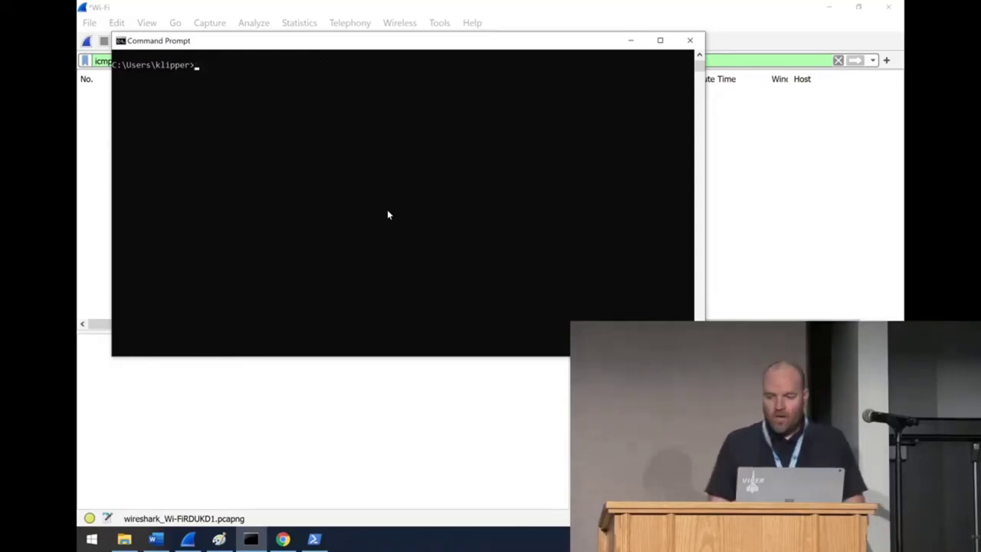
# - Switch to Wireshark and clear the icmp display filter
pyautogui.click(455, 5)
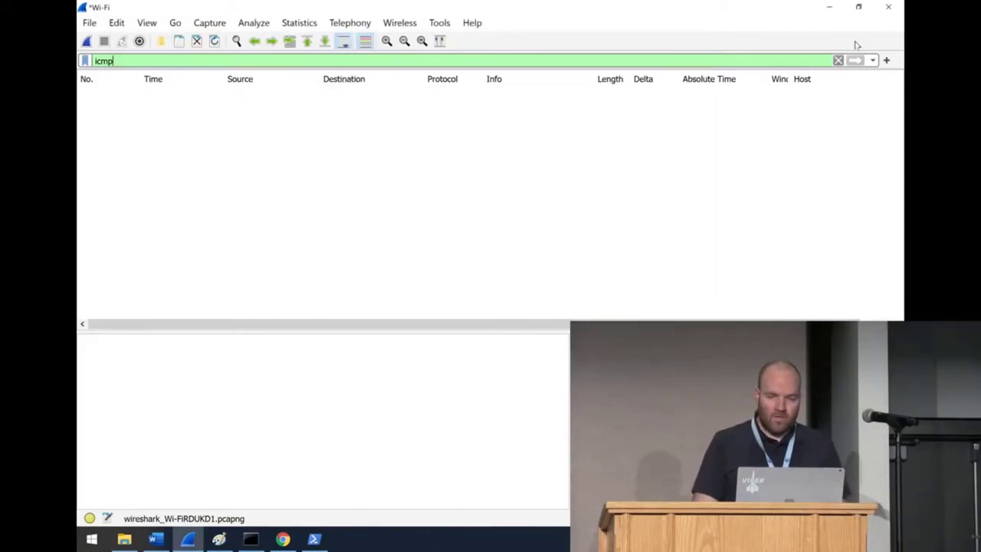
pyautogui.click(838, 60)
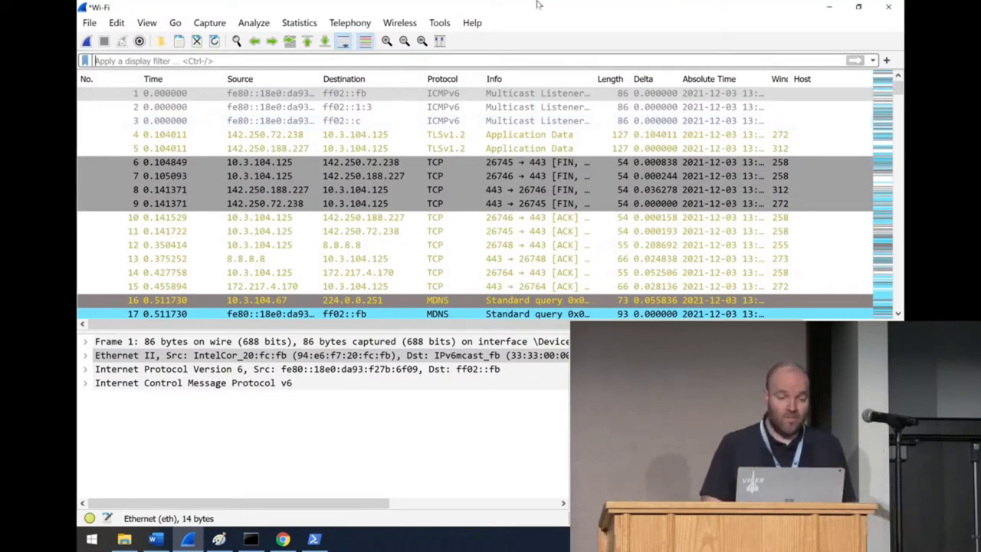
# - Open the capture options, look over the output settings, and set the Wi-Fi interface's snap length to 54
pyautogui.click(211, 27)
pyautogui.click(222, 42)
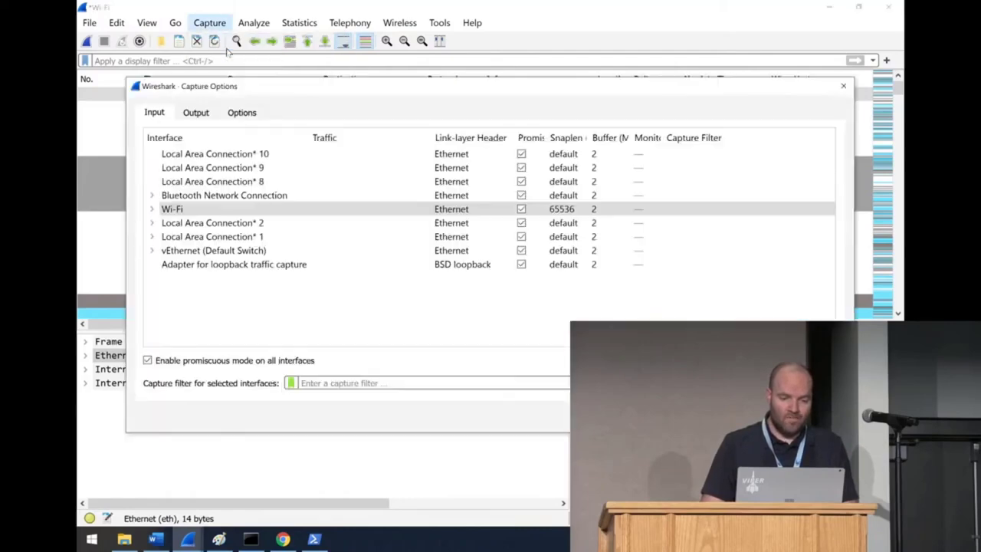
pyautogui.click(204, 113)
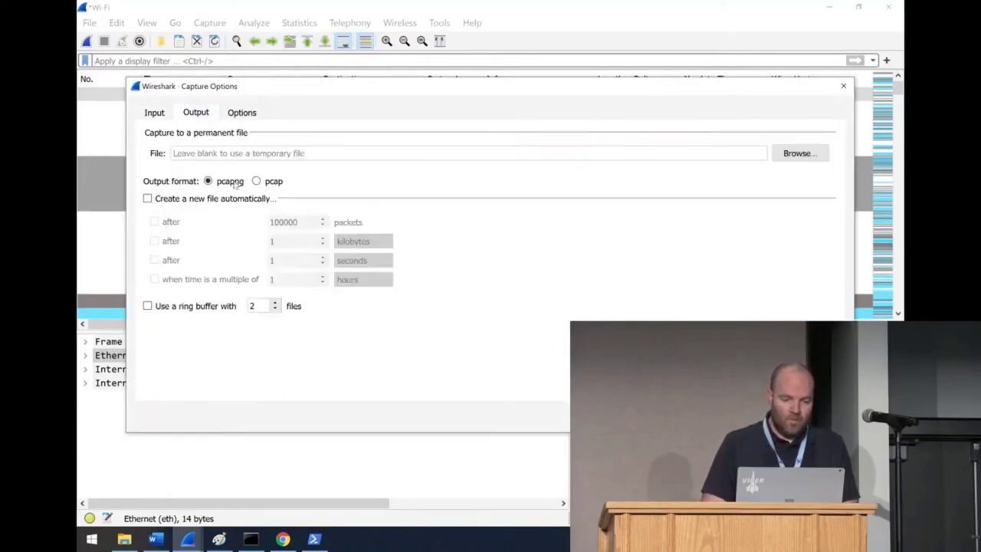
pyautogui.click(155, 113)
pyautogui.doubleClick(564, 209)
pyautogui.write('54')
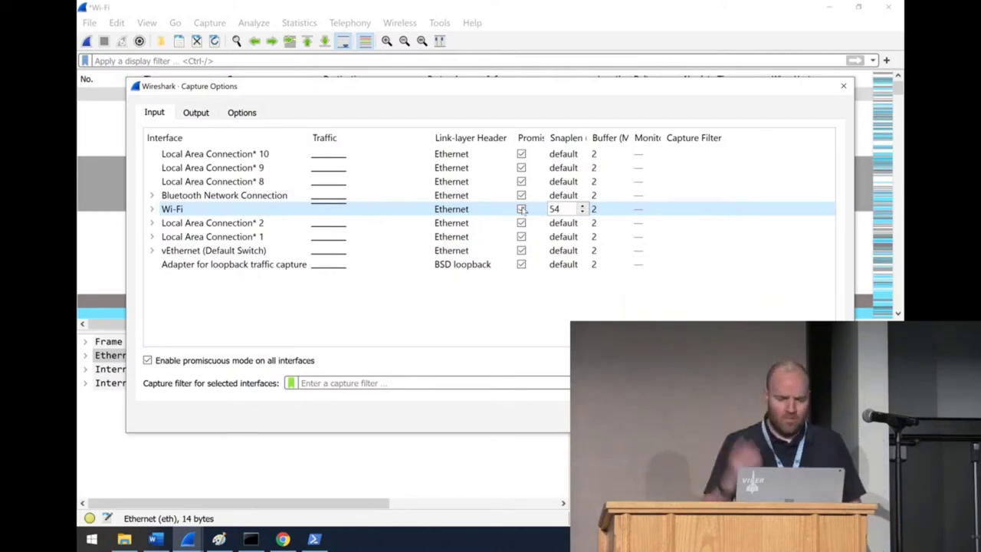
# - Enable automatic creation of new capture files in the output settings, and set the file size unit to gigabytes
pyautogui.click(196, 114)
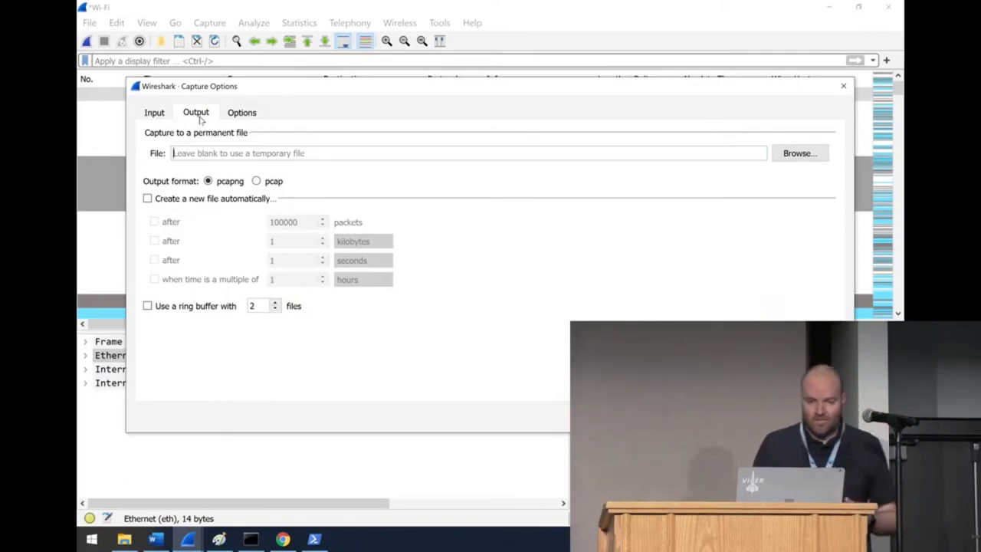
pyautogui.click(148, 198)
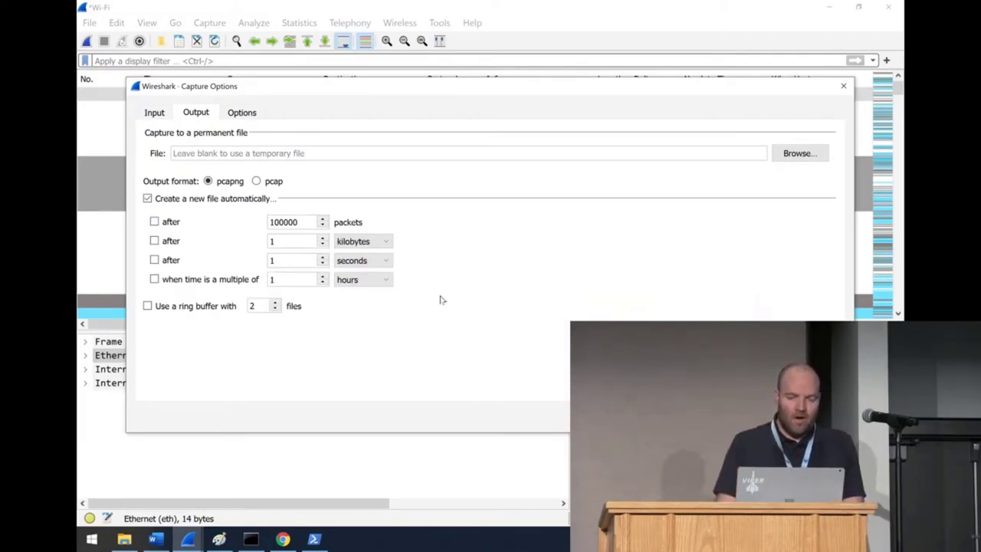
pyautogui.click(357, 243)
pyautogui.click(355, 274)
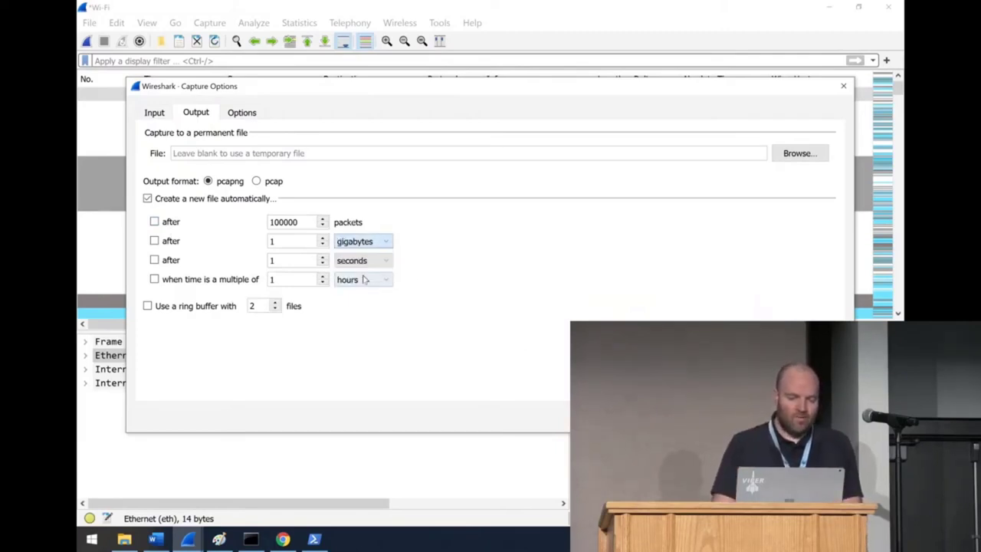
# - Enable the ring buffer and set it to 5 files
pyautogui.click(146, 306)
pyautogui.click(276, 306)
pyautogui.click(275, 304)
pyautogui.click(276, 303)
pyautogui.click(275, 304)
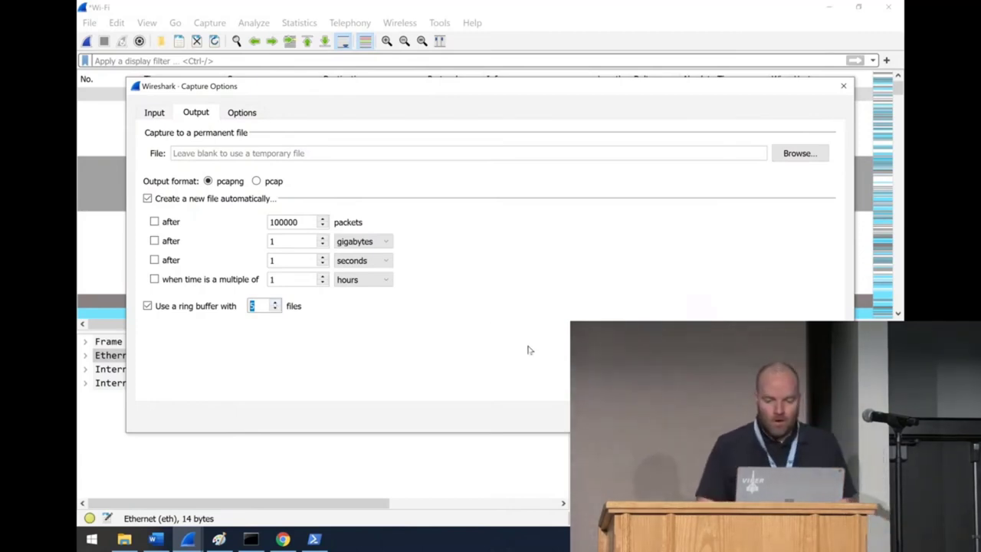
# - Try to start the capture without an output file name, and close the capture options
pyautogui.press('Return')
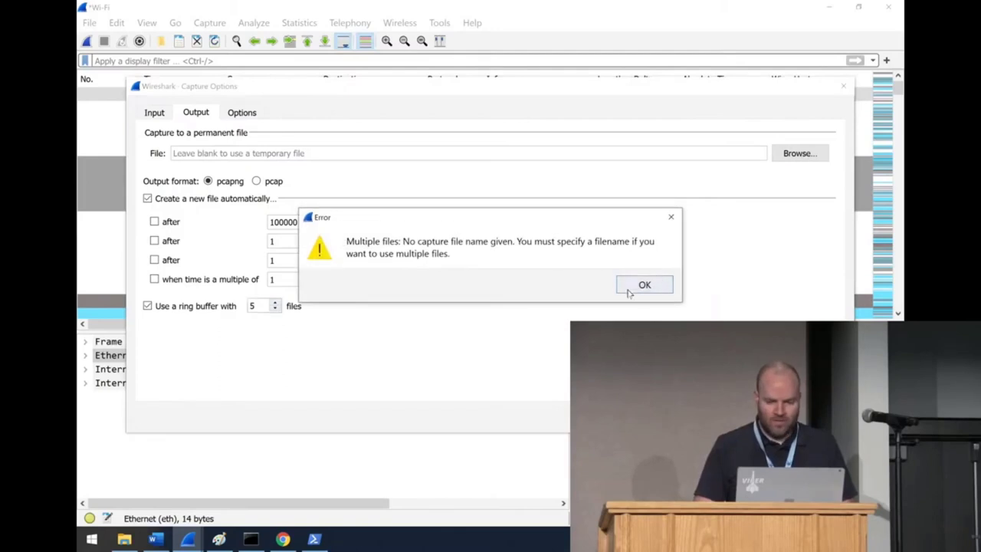
pyautogui.click(636, 287)
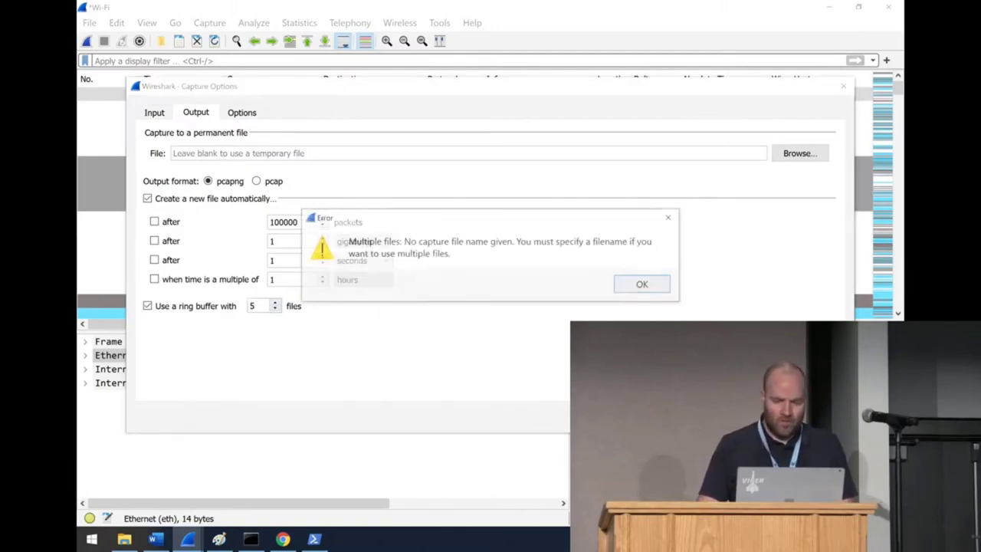
pyautogui.click(650, 285)
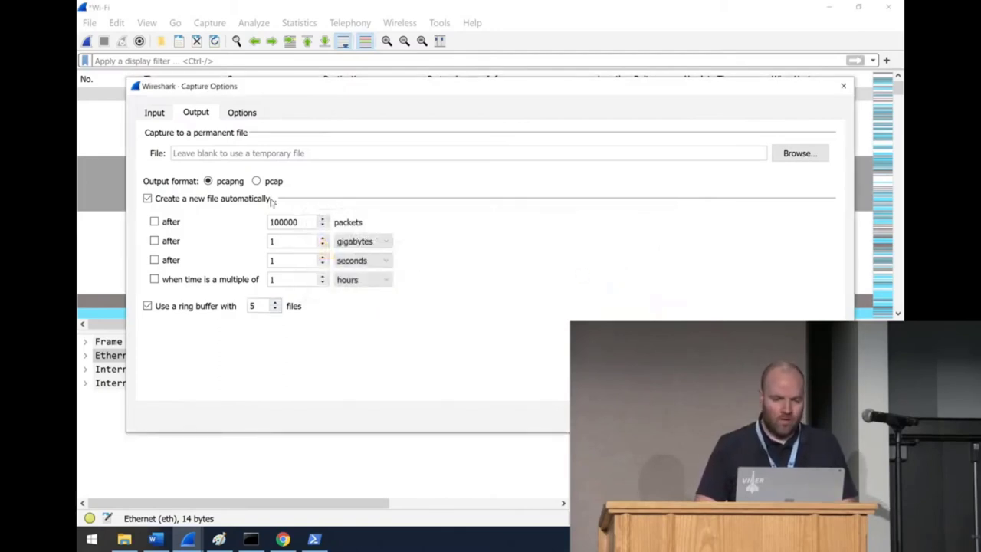
pyautogui.click(175, 200)
pyautogui.press('Escape')
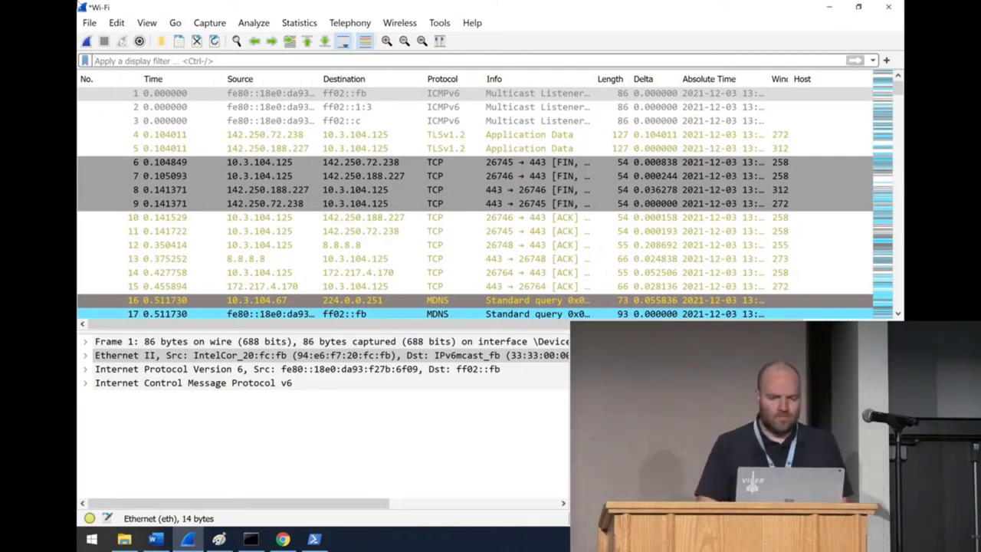
pyautogui.click(90, 23)
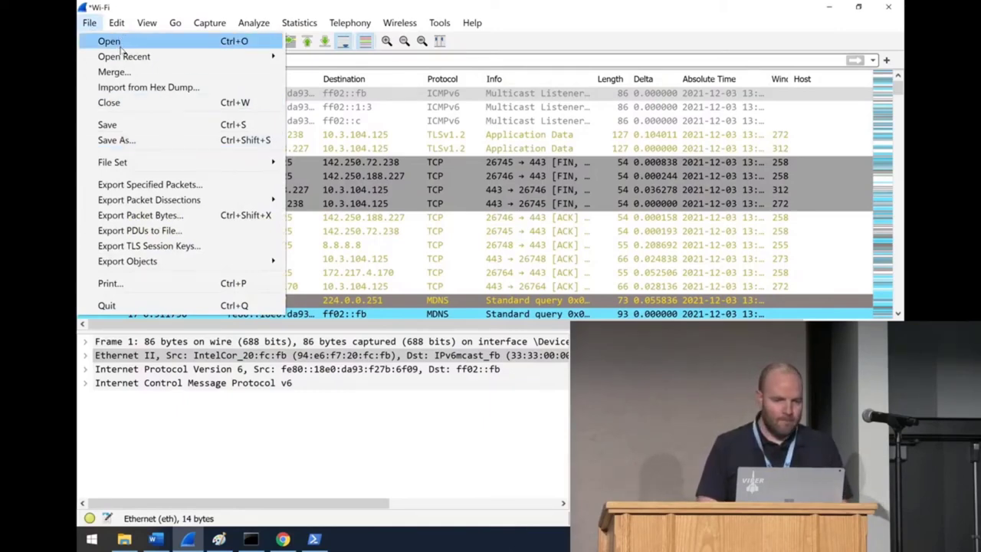
pyautogui.click(120, 45)
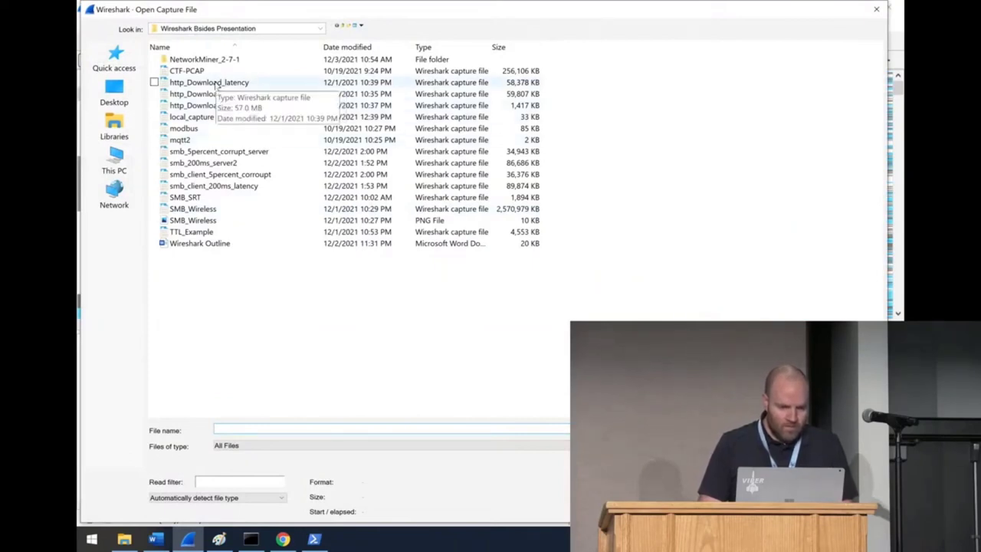
pyautogui.click(194, 543)
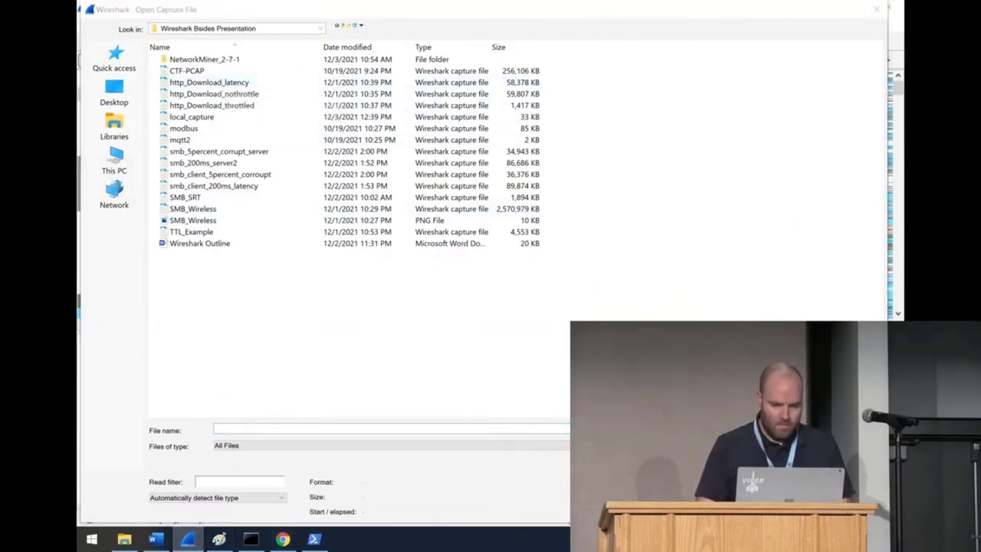
pyautogui.press('Escape')
# - Filter the captured packets with the display filter tcp.flags.syn==1
pyautogui.scroll(-7, 443, 175)
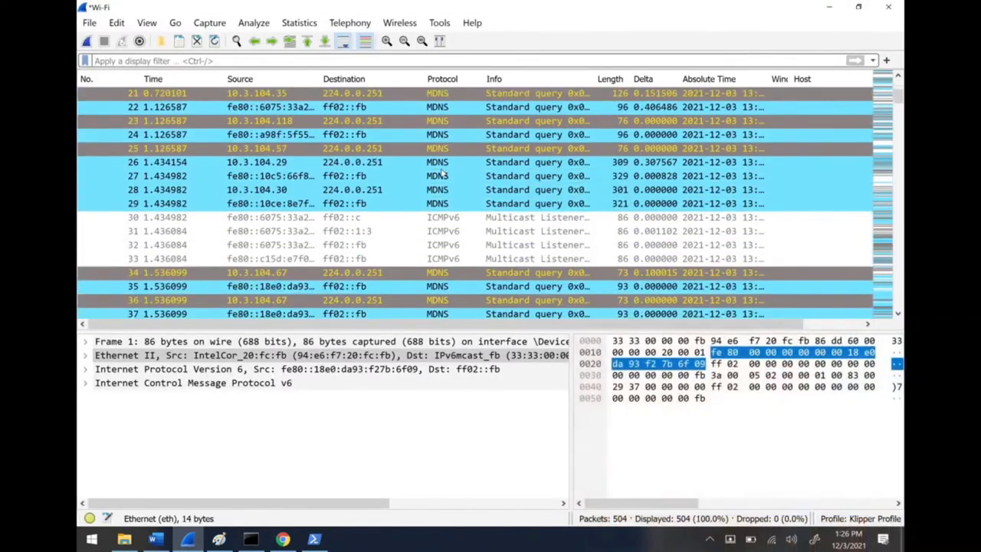
pyautogui.click(328, 62)
pyautogui.write('tcp.flags.syn==1')
pyautogui.press('Return')
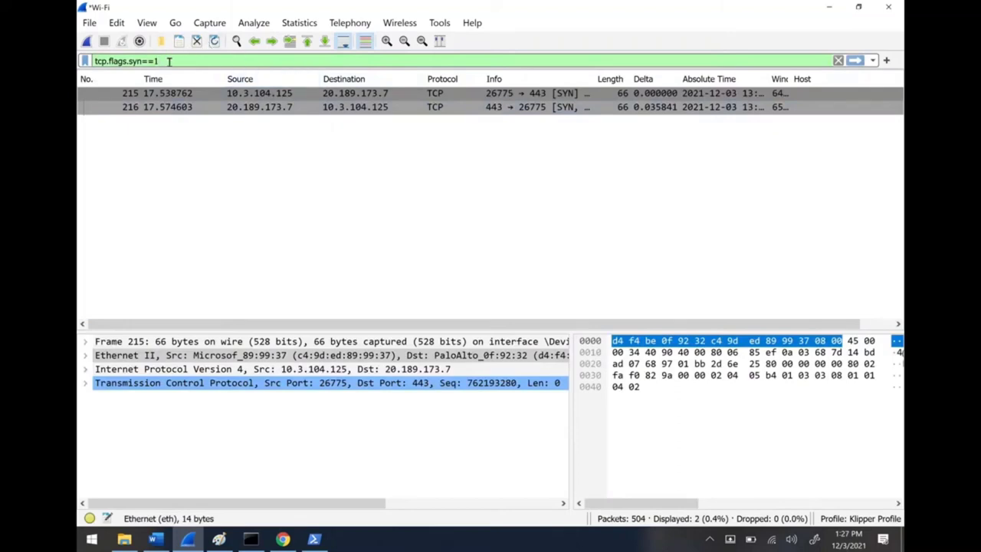
# - Open the Conversations statistics, limit them to the display filter, and compare the IPv4 conversation with the filtered packet list
pyautogui.click(282, 27)
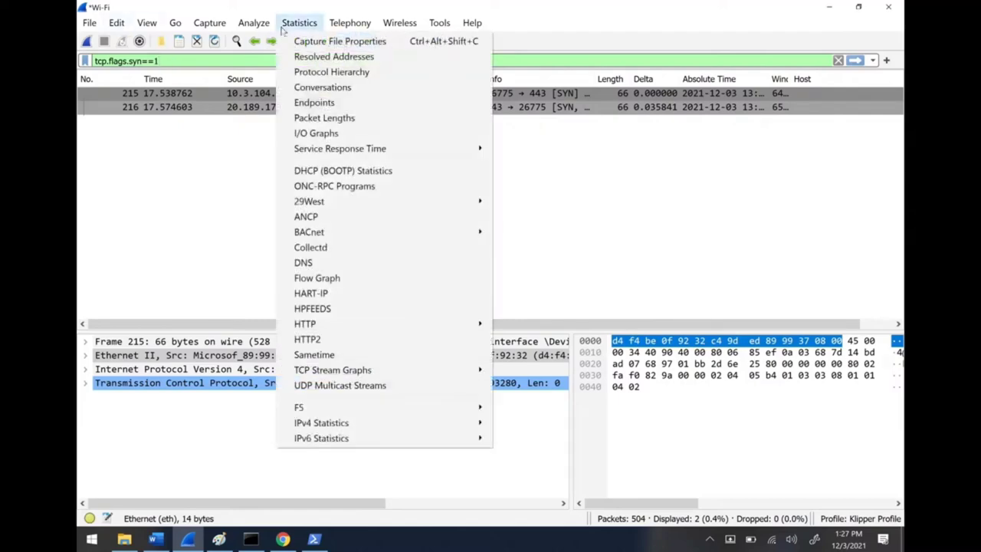
pyautogui.click(322, 87)
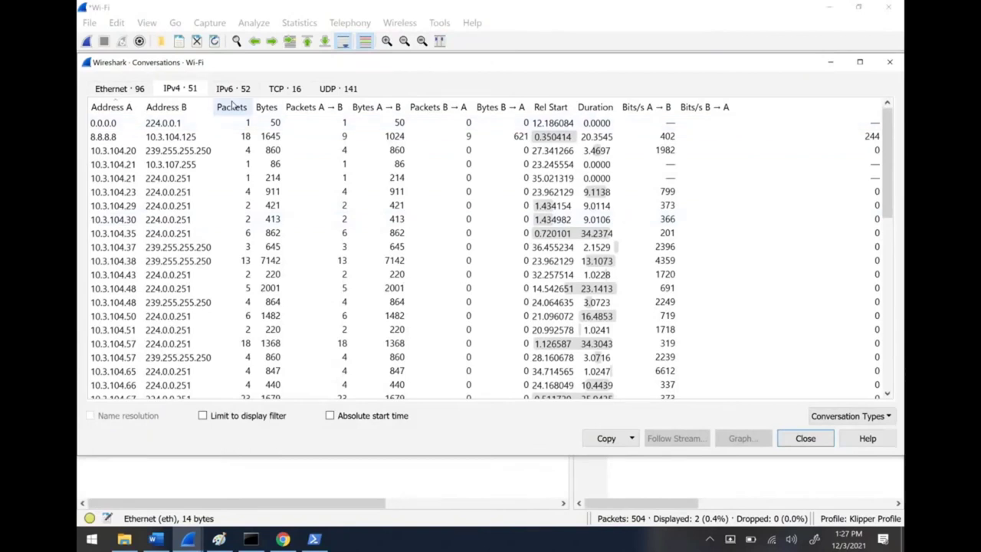
pyautogui.click(243, 418)
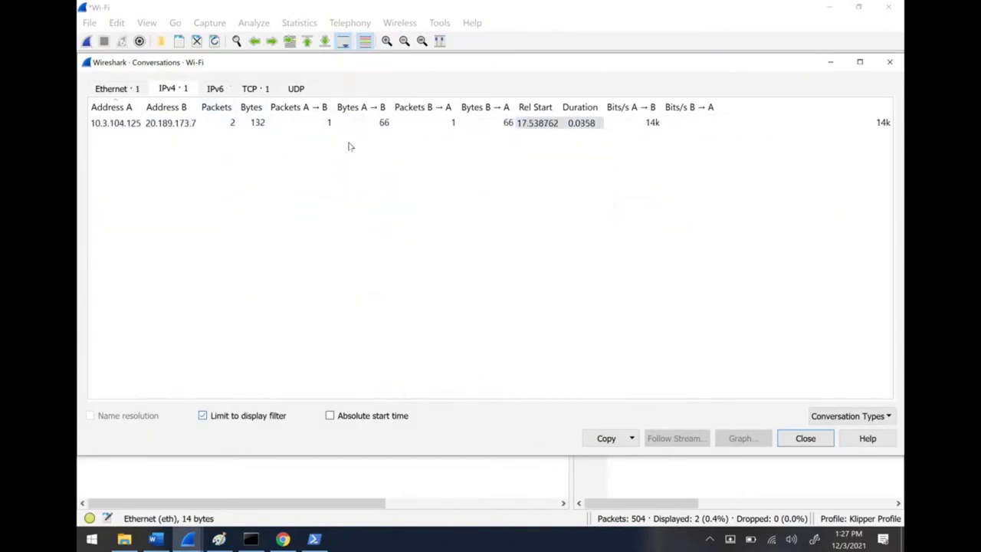
pyautogui.click(121, 128)
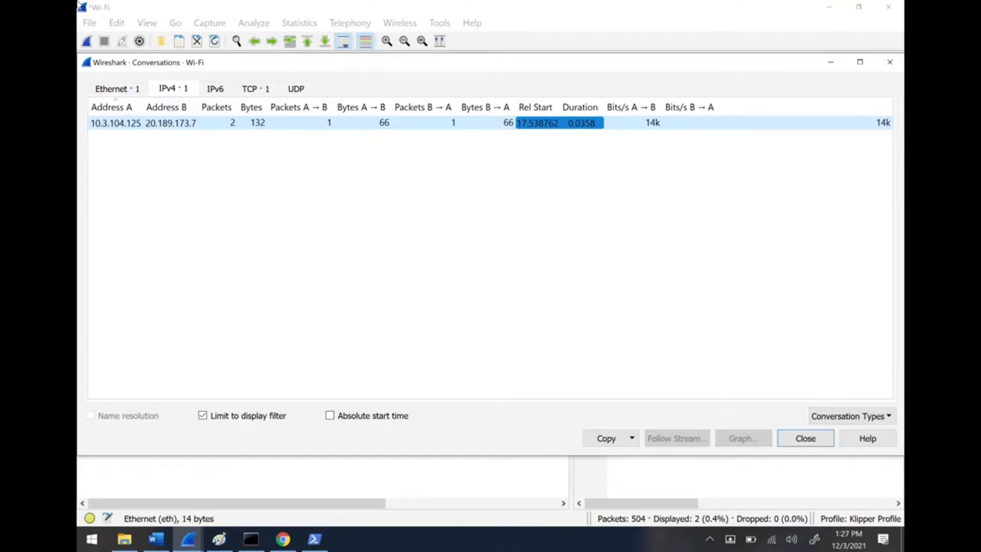
pyautogui.moveTo(258, 66); pyautogui.dragTo(269, 163)
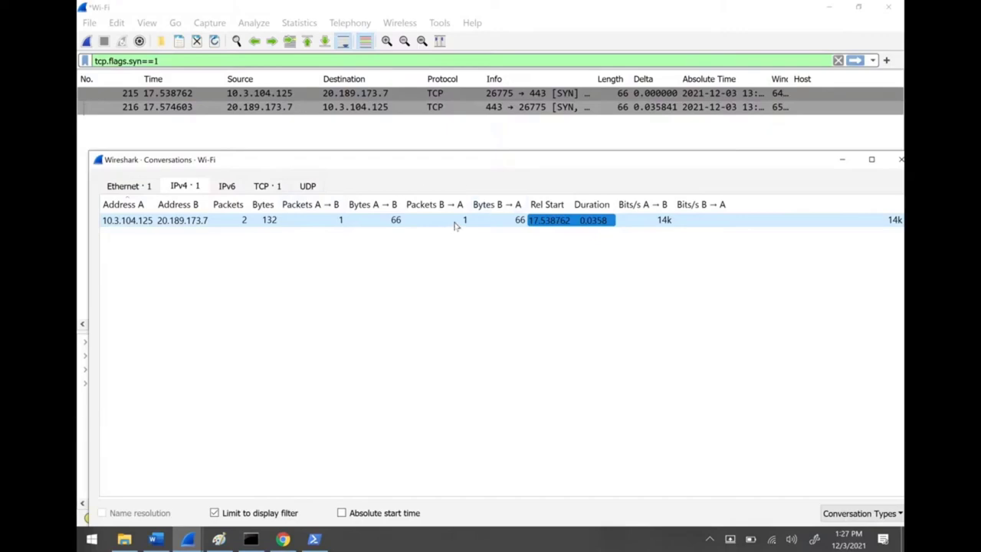
pyautogui.click(419, 149)
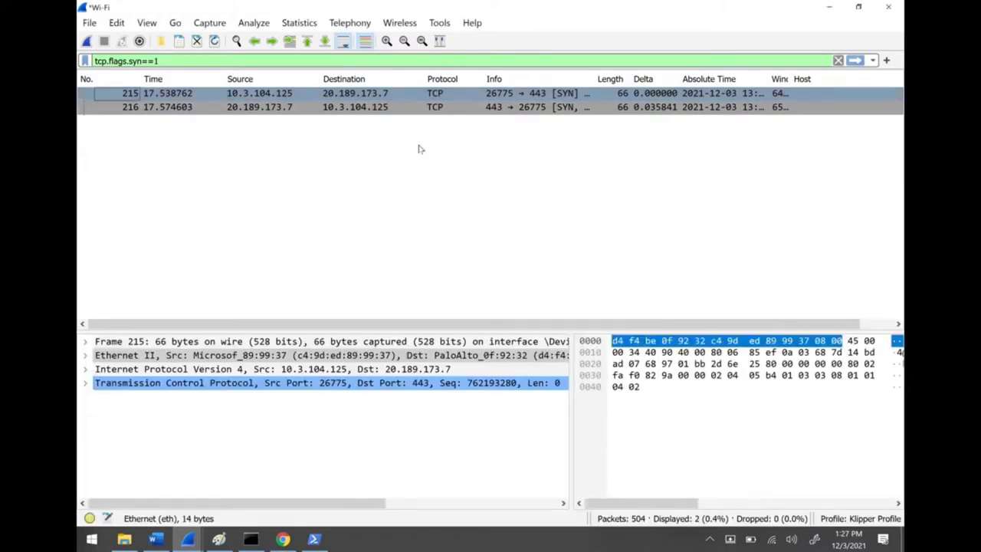
# - Close the Conversations window and clear the tcp.flags.syn==1 display filter
pyautogui.click(188, 539)
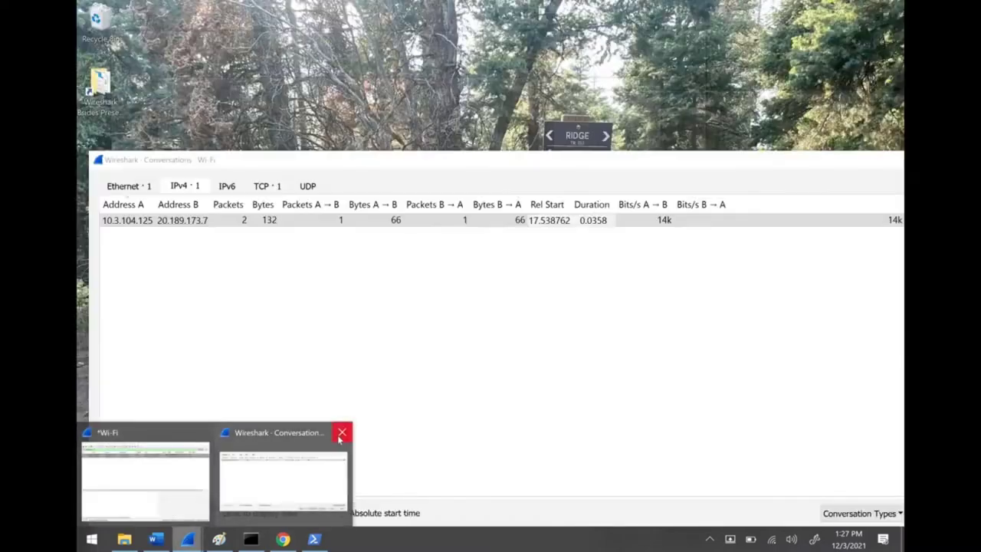
pyautogui.click(342, 432)
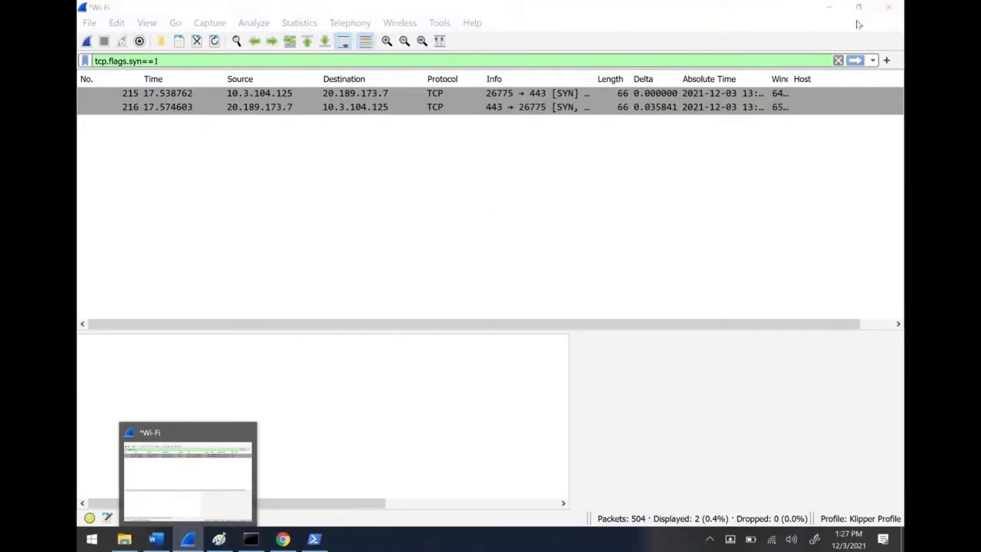
pyautogui.click(838, 59)
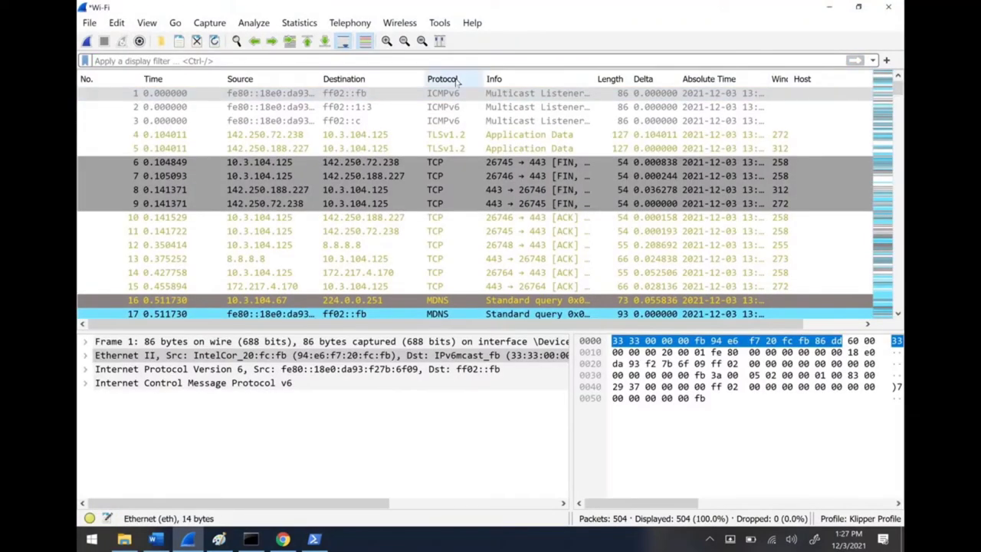
pyautogui.click(307, 23)
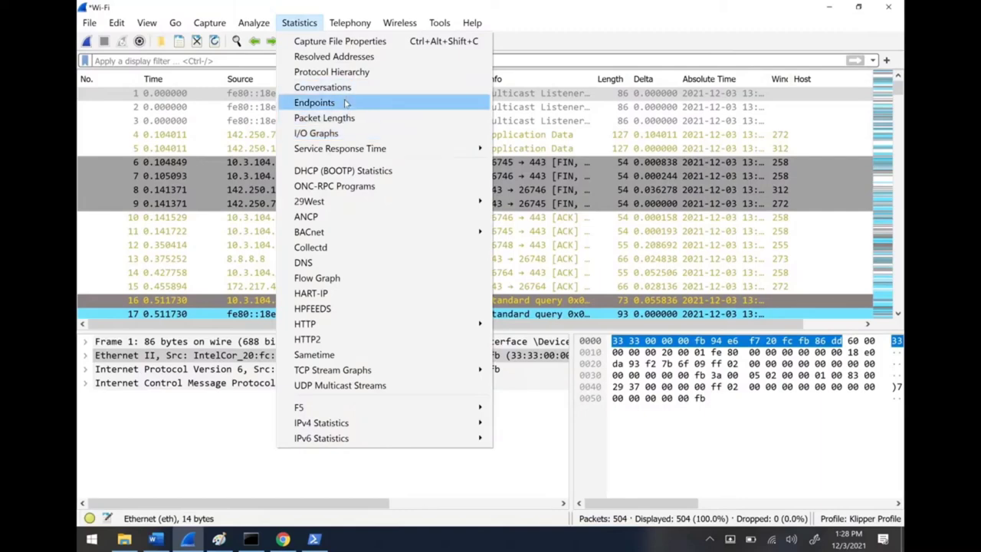
pyautogui.moveTo(359, 148)
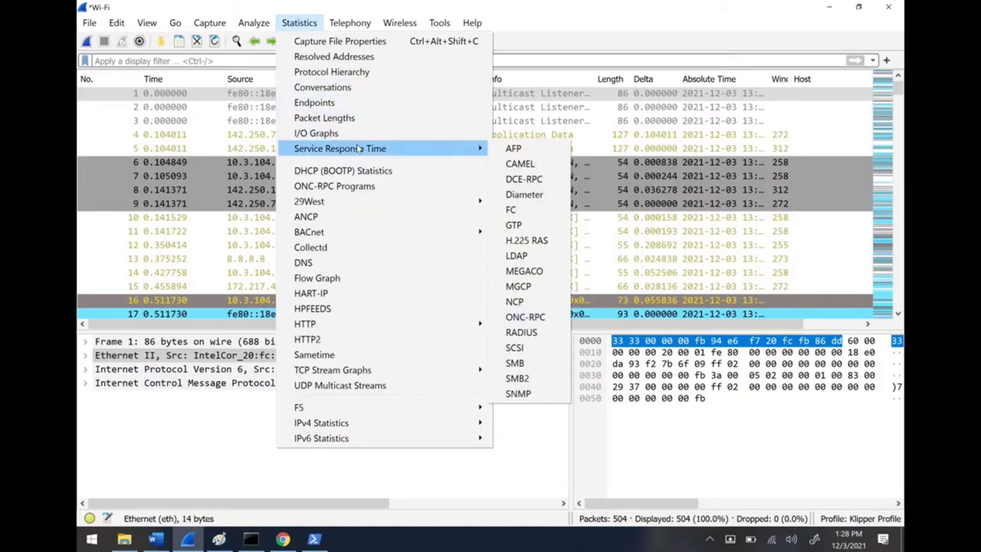
pyautogui.click(117, 22)
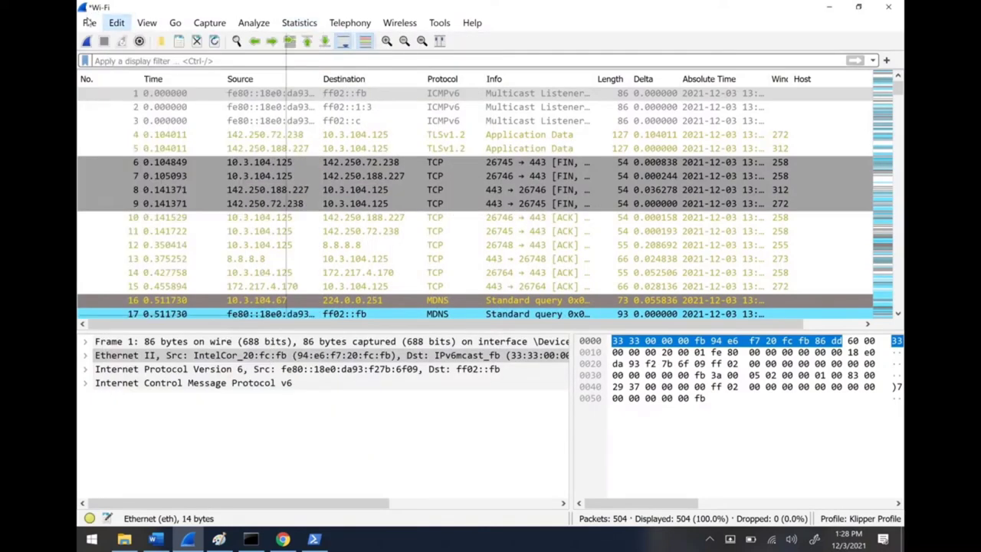
# - Open the TTL_Example capture file, continuing without saving the current Wi-Fi capture
pyautogui.click(89, 23)
pyautogui.click(102, 42)
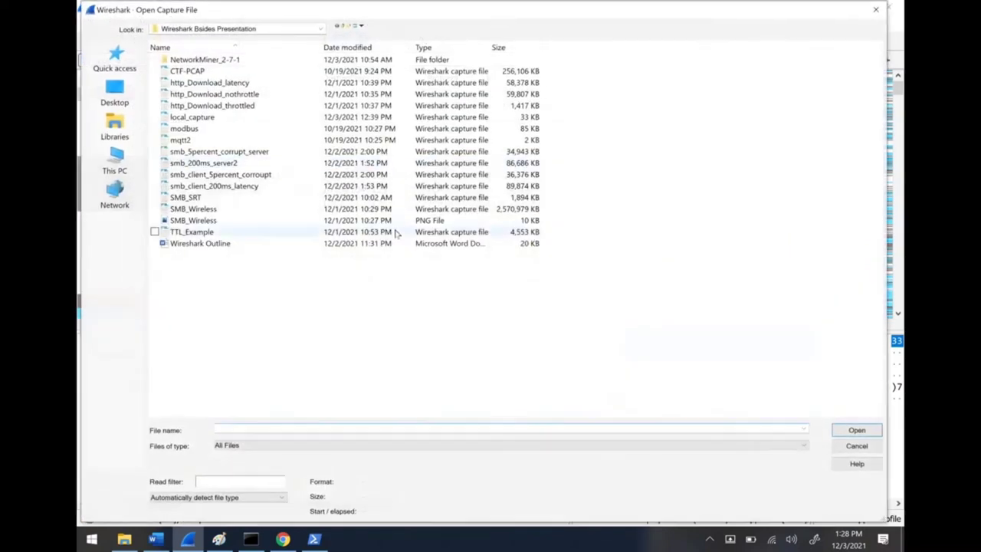
pyautogui.click(207, 233)
pyautogui.doubleClick(209, 233)
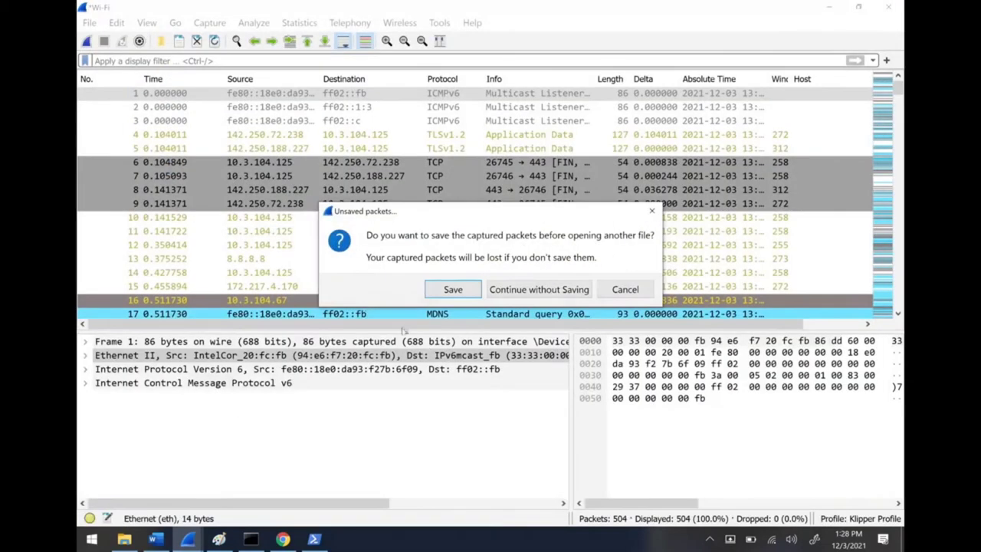
pyautogui.click(558, 290)
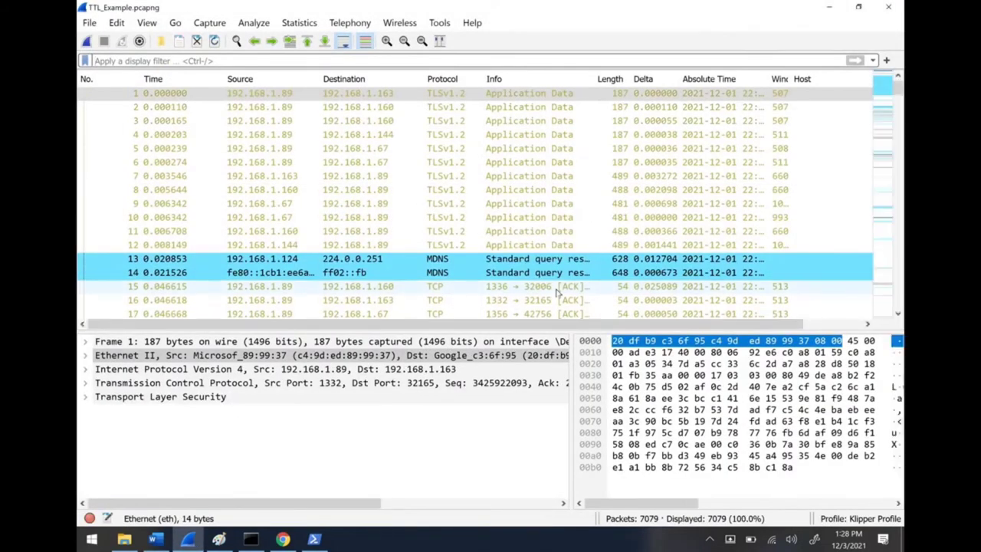
# - Filter the packets with the display filter ip.addr==172.217.7.110 and widen the Info column
pyautogui.click(288, 64)
pyautogui.write('ip.addr==172.217.7.110')
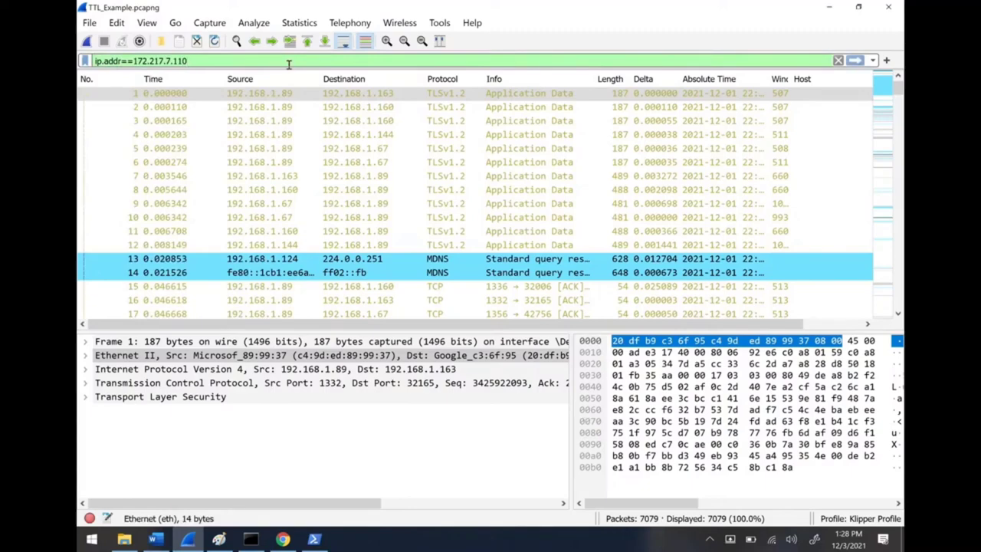
pyautogui.press('Return')
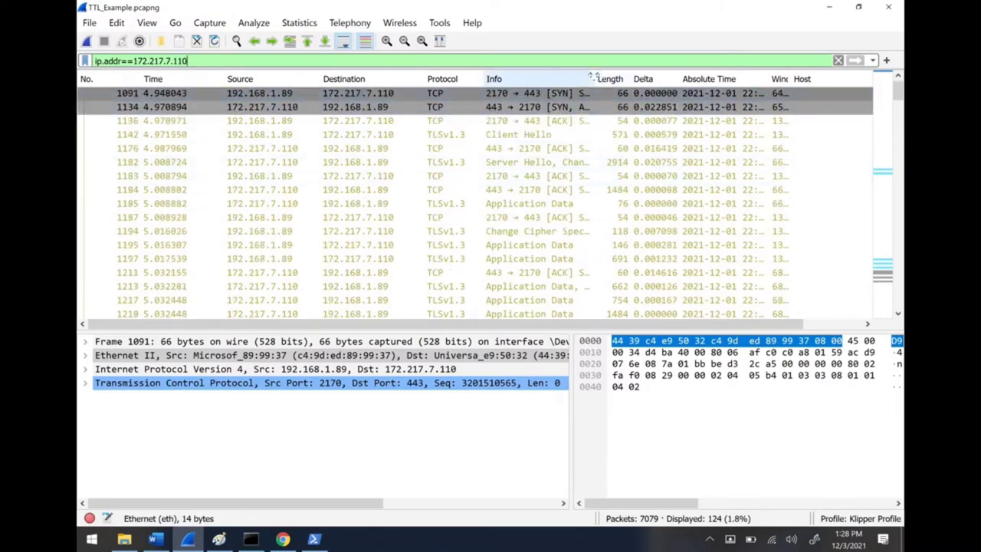
pyautogui.moveTo(599, 78); pyautogui.dragTo(681, 79)
# - Look through the filtered packets from the initial TCP handshake to the RST, ACK reply on port 2213 and the blocked QUIC attempts
pyautogui.press('Down')
pyautogui.press('Down')
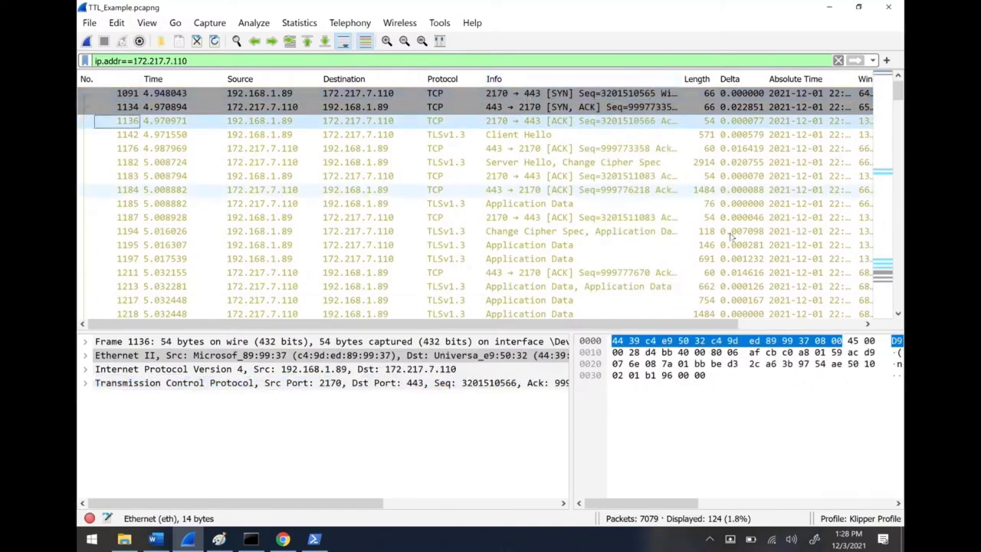
pyautogui.scroll(-2, 613, 200)
pyautogui.scroll(-6, 613, 198)
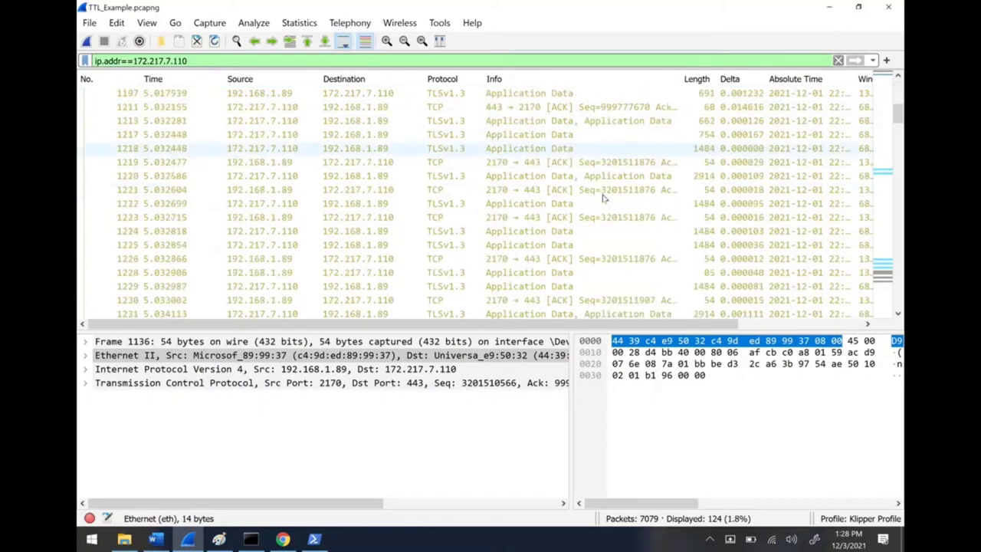
pyautogui.scroll(-6, 544, 167)
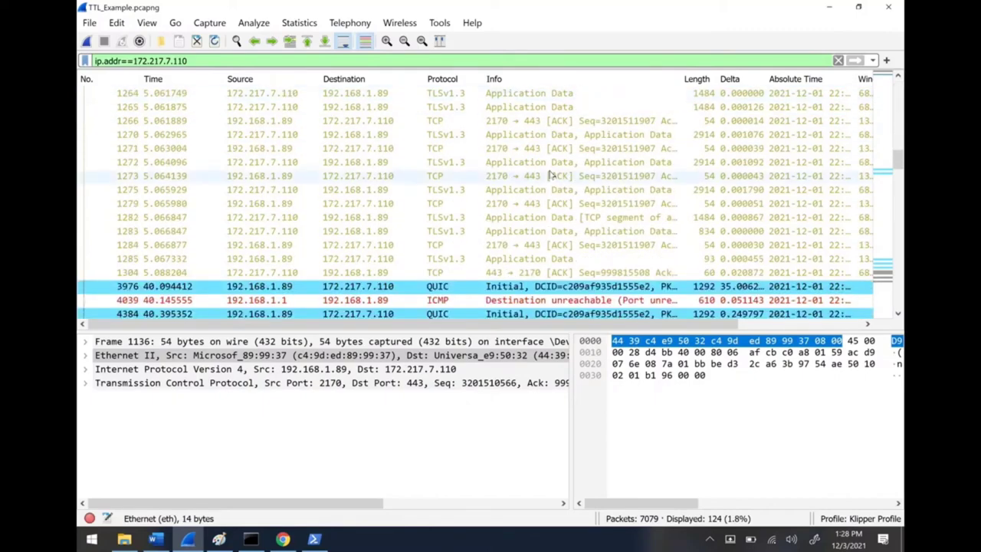
pyautogui.scroll(-10, 555, 175)
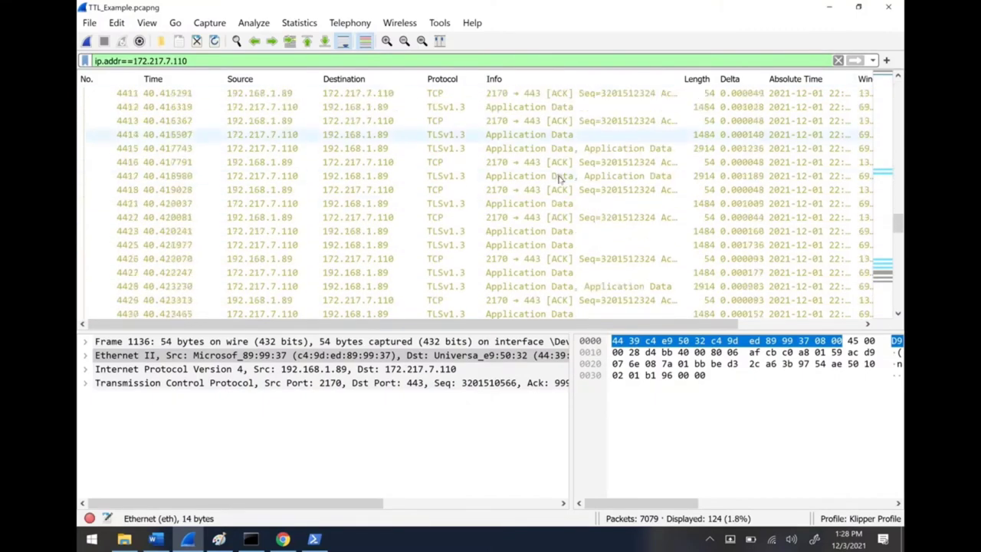
pyautogui.scroll(-4, 562, 177)
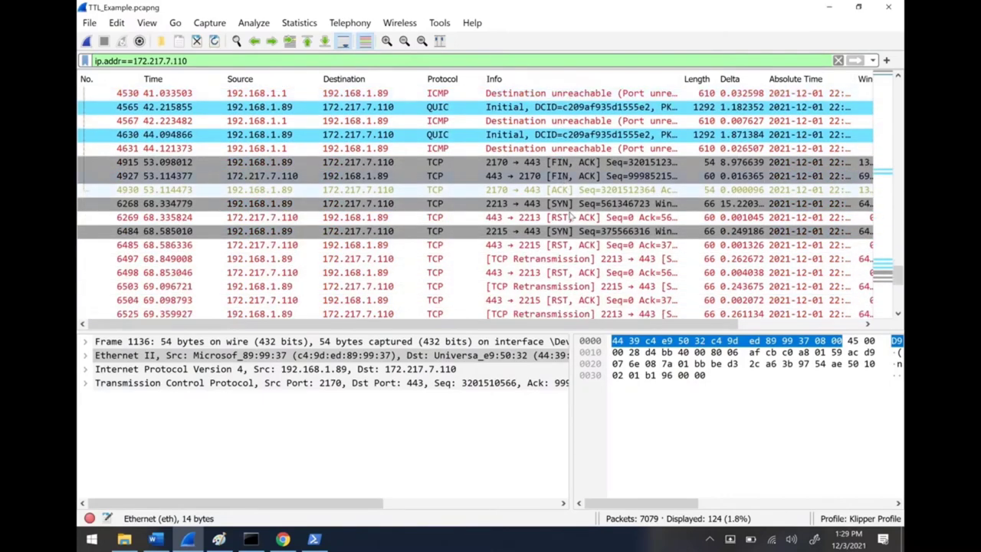
pyautogui.click(606, 217)
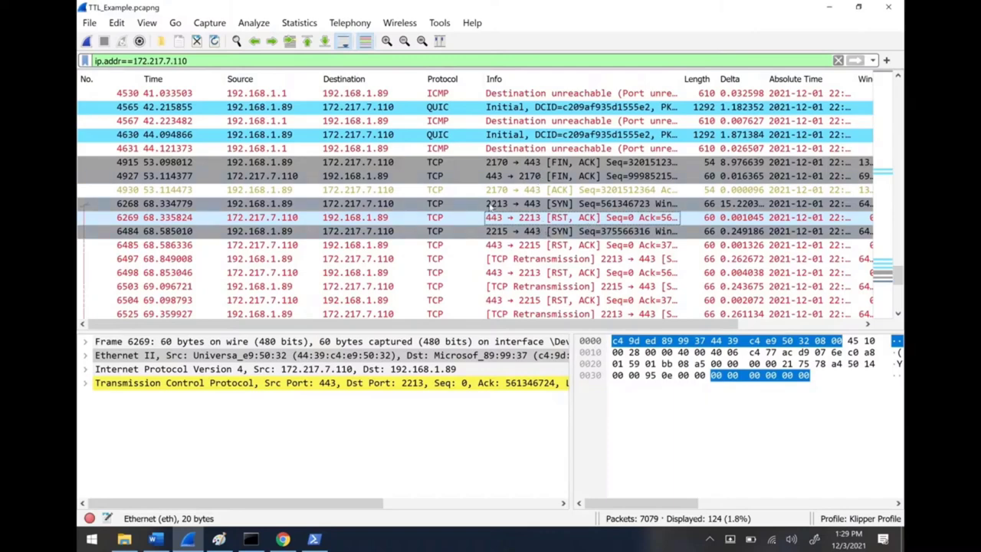
pyautogui.scroll(3, 466, 209)
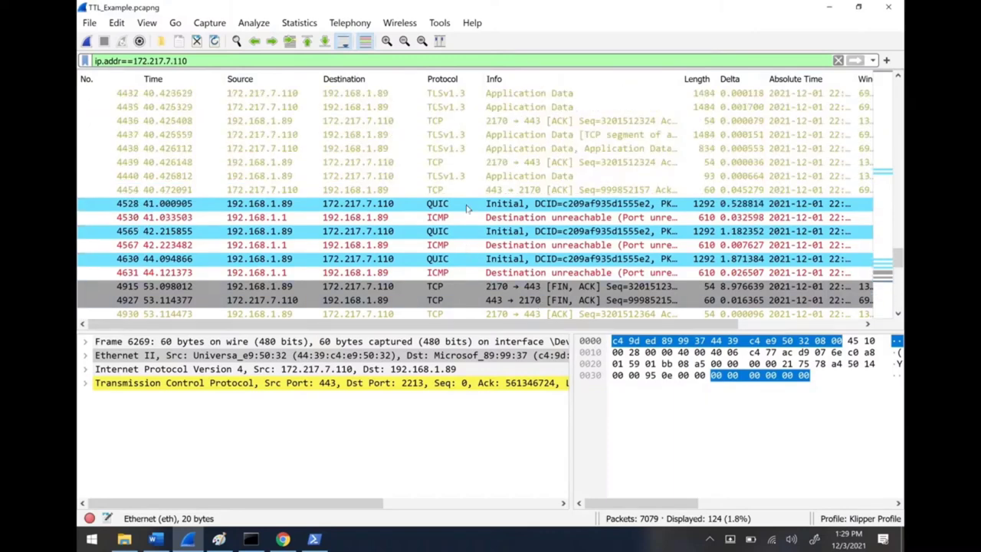
pyautogui.scroll(-2, 467, 209)
pyautogui.scroll(1, 451, 177)
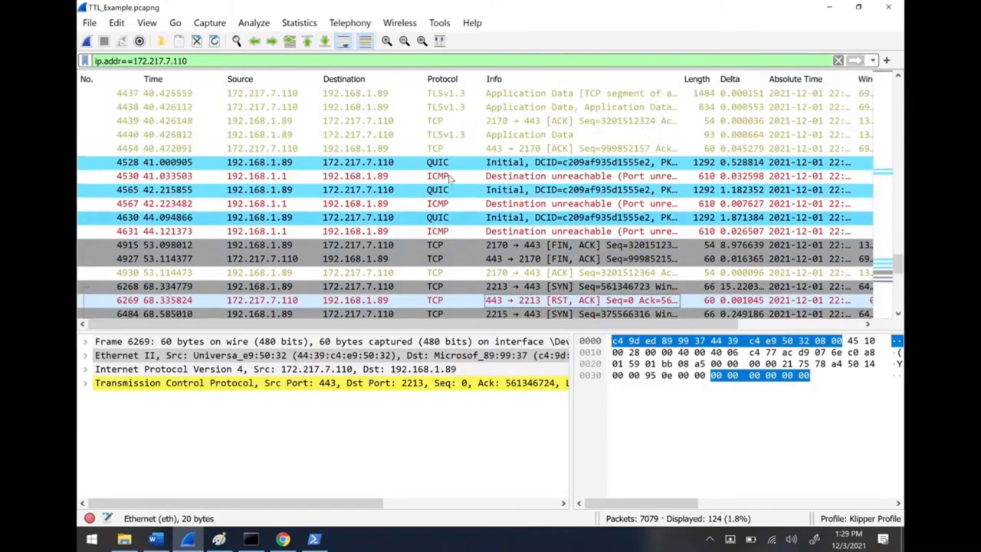
# - Expand the Internet Protocol Version 4 header of packet 4440 and examine its Time to Live field
pyautogui.click(448, 135)
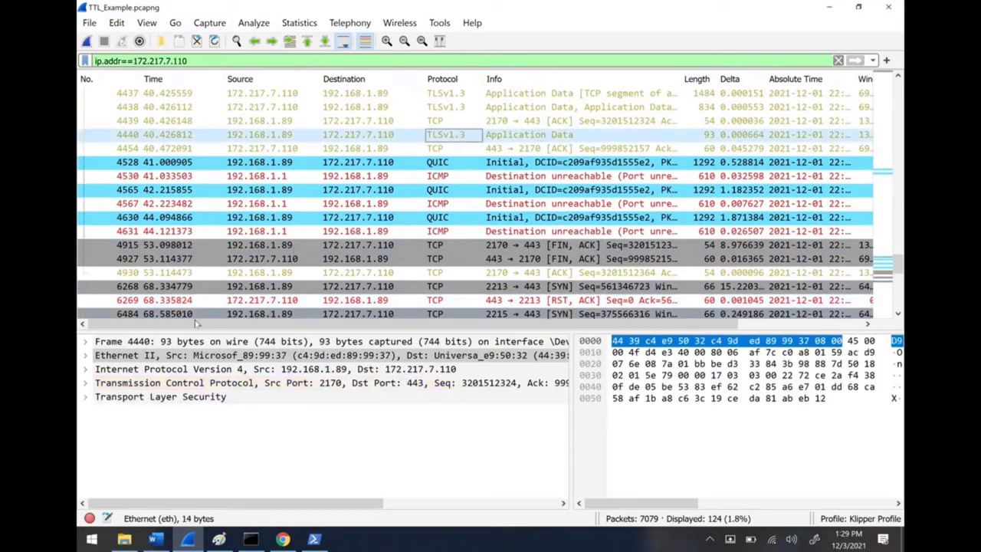
pyautogui.click(86, 369)
pyautogui.scroll(-1, 153, 434)
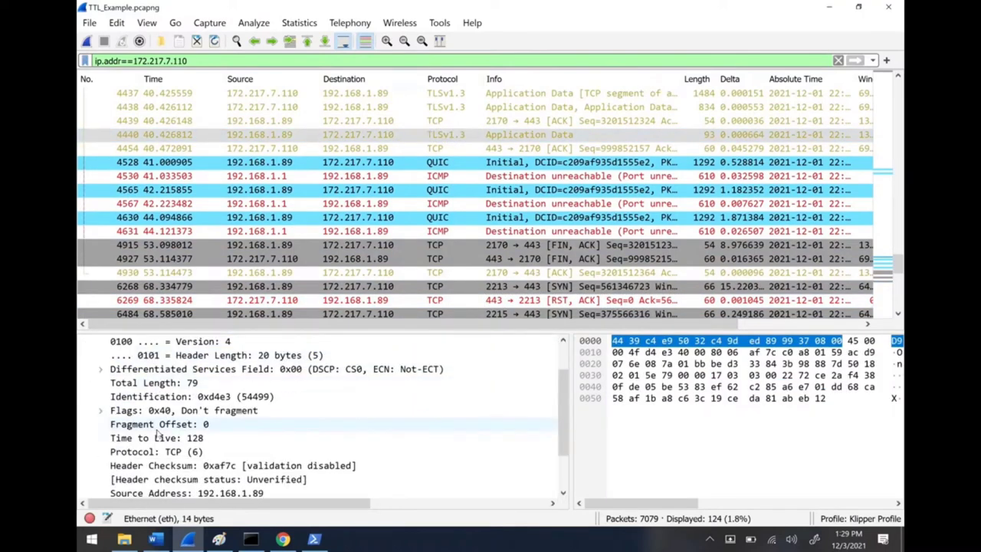
pyautogui.click(201, 439)
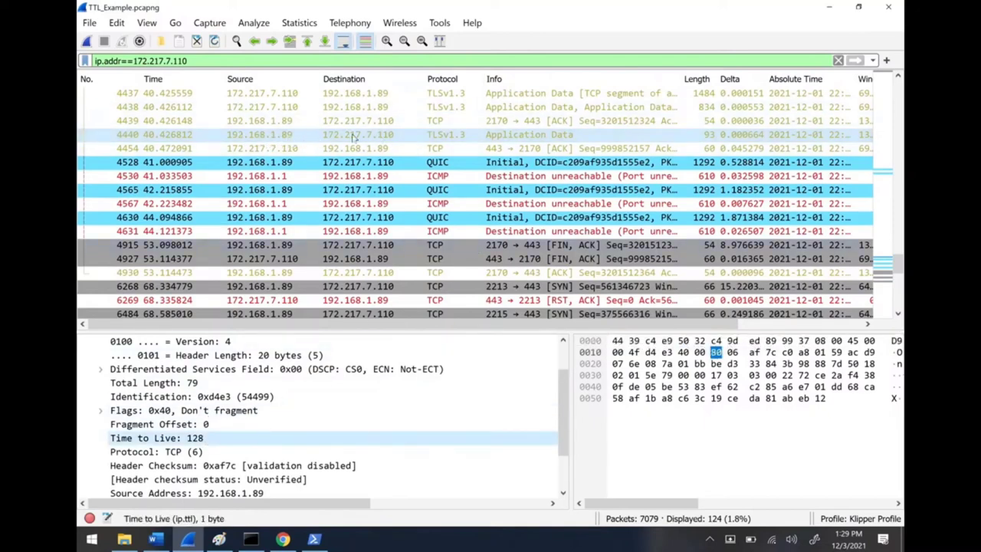
# - Compare the Time to Live of packets 4454 and 4438 from 172.217.7.110 with that of RST, ACK packet 6269
pyautogui.click(290, 149)
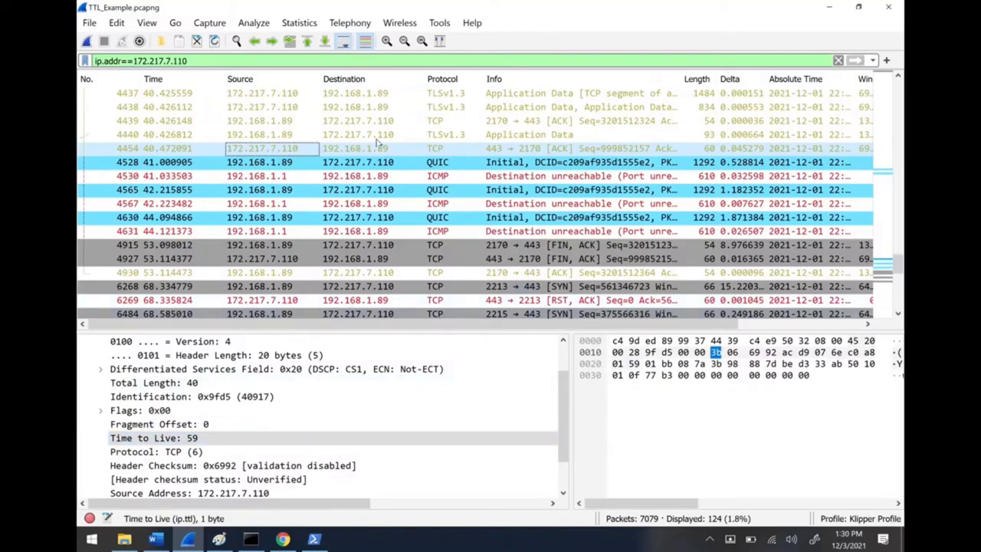
pyautogui.click(262, 107)
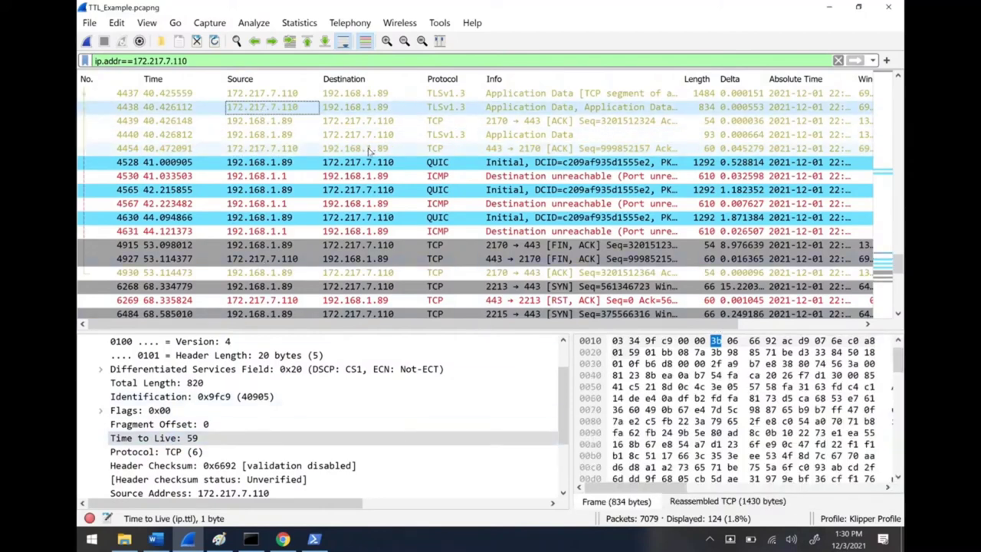
pyautogui.scroll(-1, 376, 153)
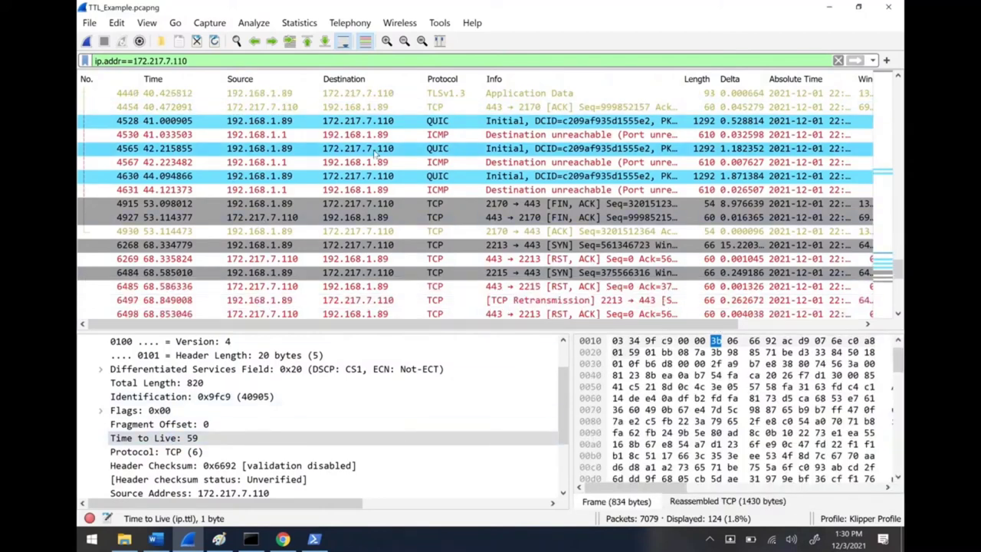
pyautogui.click(269, 259)
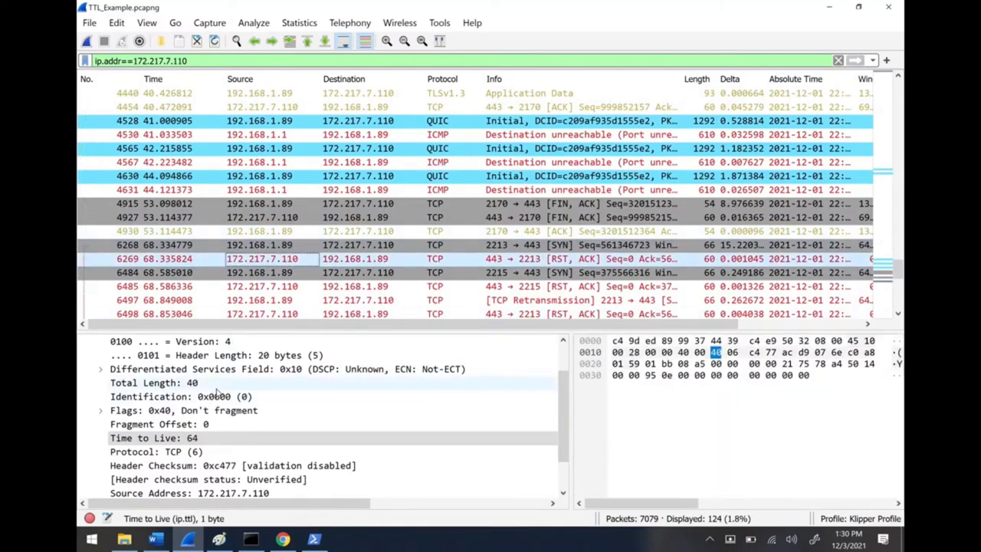
pyautogui.click(193, 438)
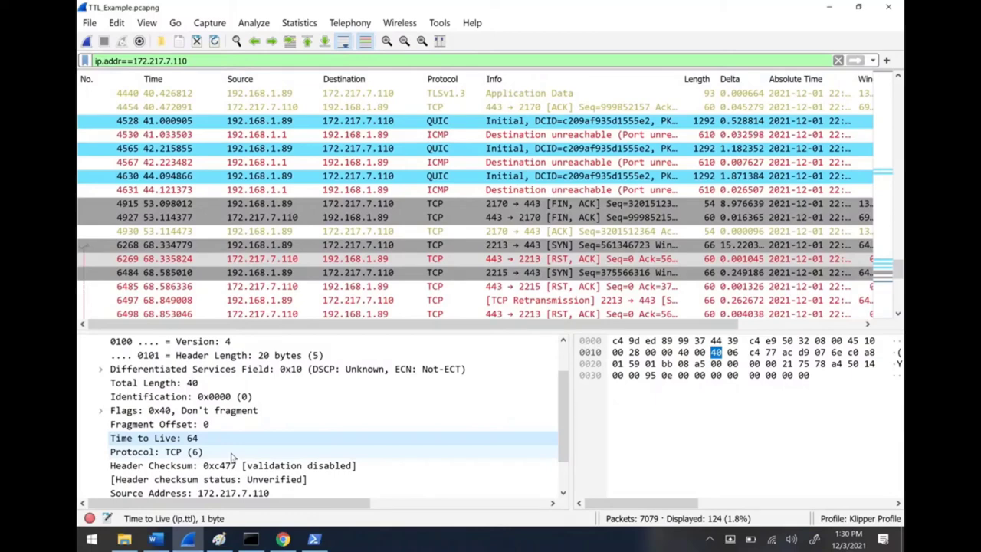
# - Check the Time to Live of the earlier packets 4404 and 4405, one from each side of the connection
pyautogui.scroll(10, 252, 164)
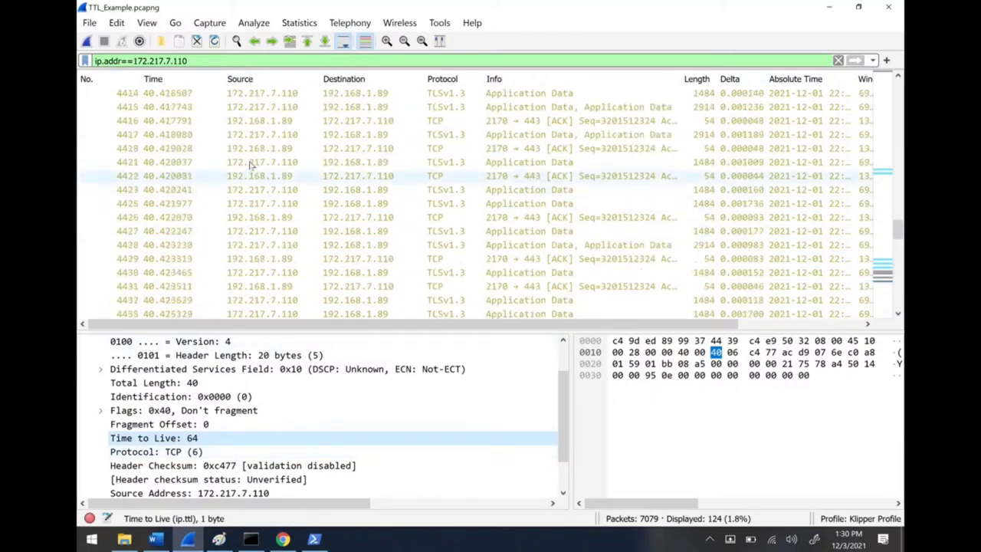
pyautogui.click(253, 163)
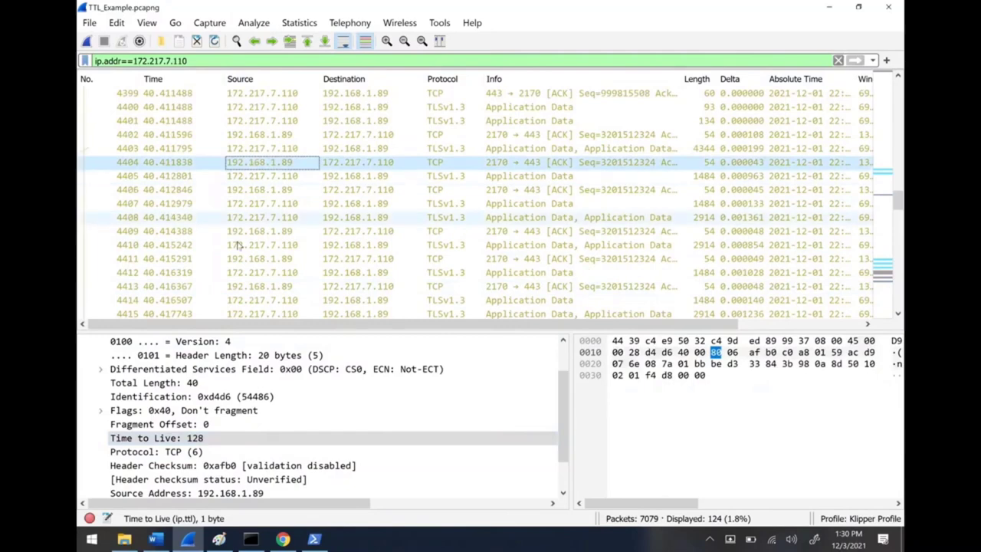
pyautogui.click(255, 176)
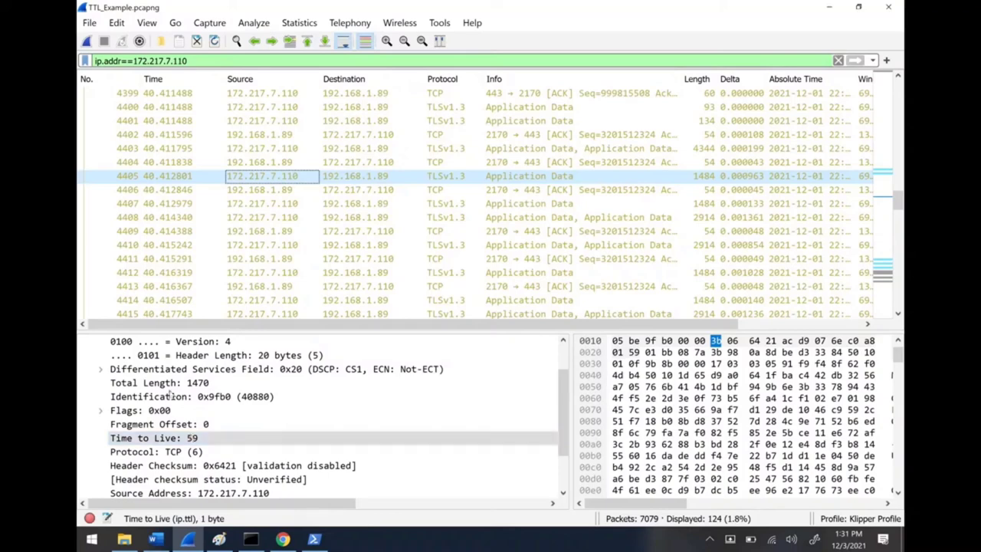
# - Open the smb_client_200ms_latency capture file
pyautogui.click(89, 23)
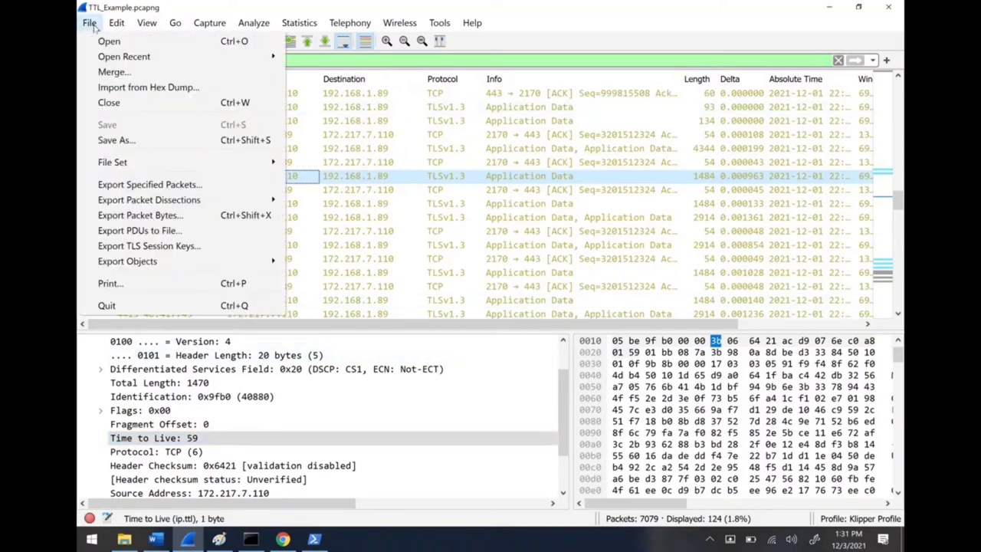
pyautogui.click(143, 46)
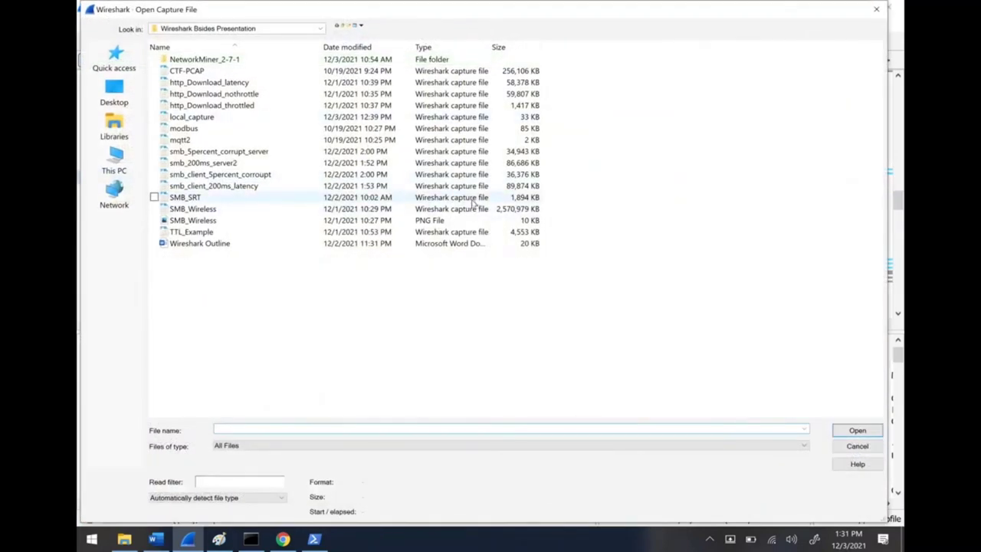
pyautogui.click(231, 186)
pyautogui.click(857, 431)
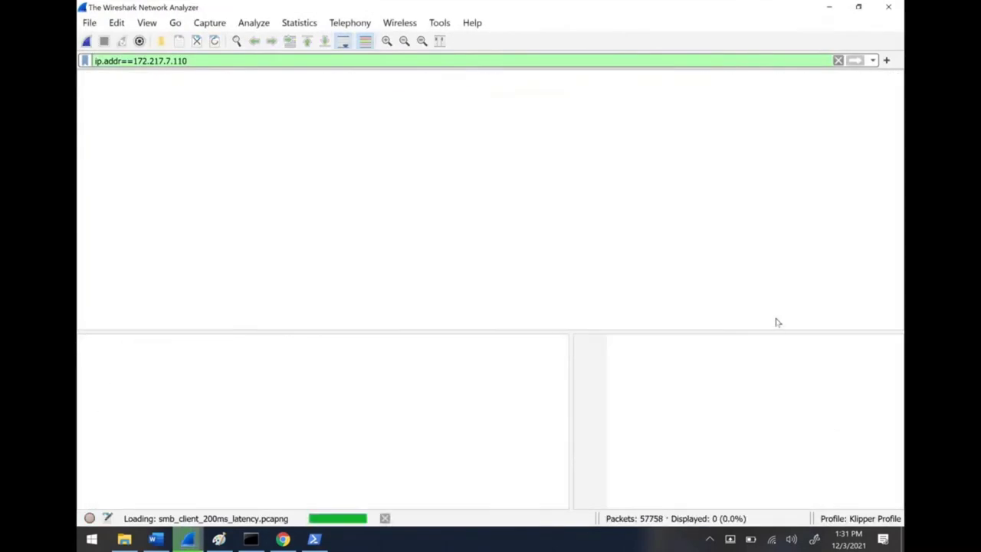
# - Clear the ip.addr==172.217.7.110 display filter so that all packets of the capture are listed
pyautogui.tripleClick(276, 62)
pyautogui.press('BackSpace')
pyautogui.press('Return')
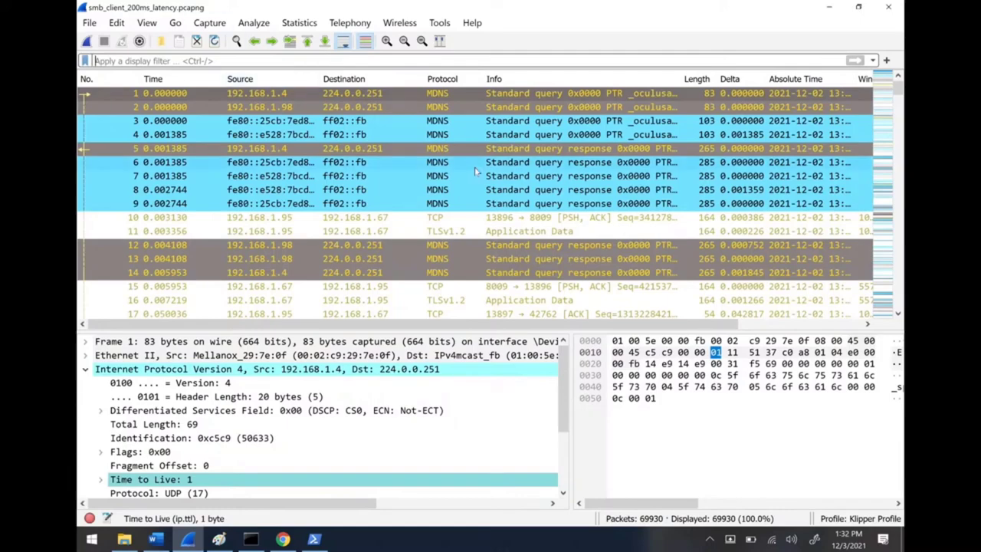
# - Open the Conversations statistics for the capture and sort the IPv4 conversations by bytes, largest first
pyautogui.scroll(-3, 496, 180)
pyautogui.scroll(-5, 496, 181)
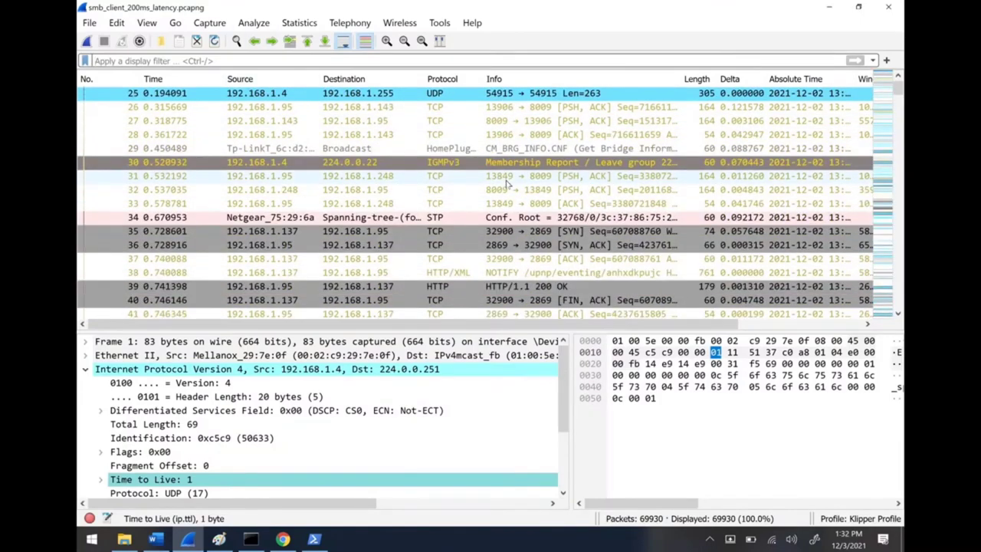
pyautogui.scroll(8, 509, 183)
pyautogui.click(298, 23)
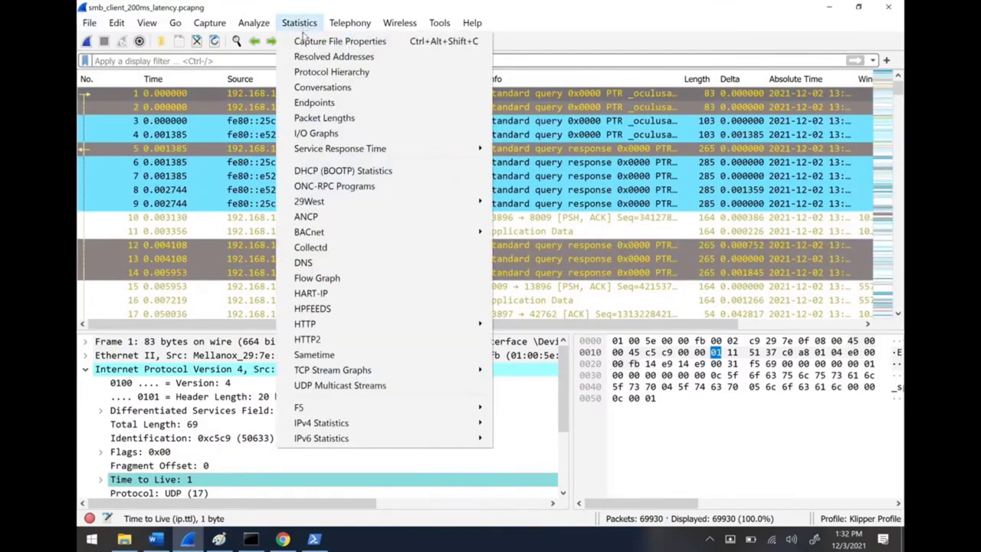
pyautogui.click(318, 85)
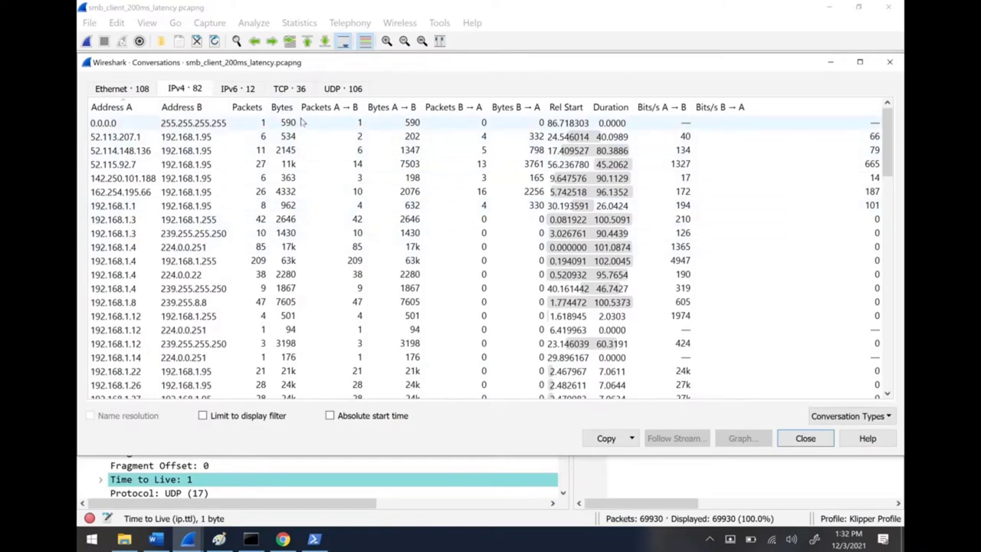
pyautogui.click(282, 107)
pyautogui.click(282, 107)
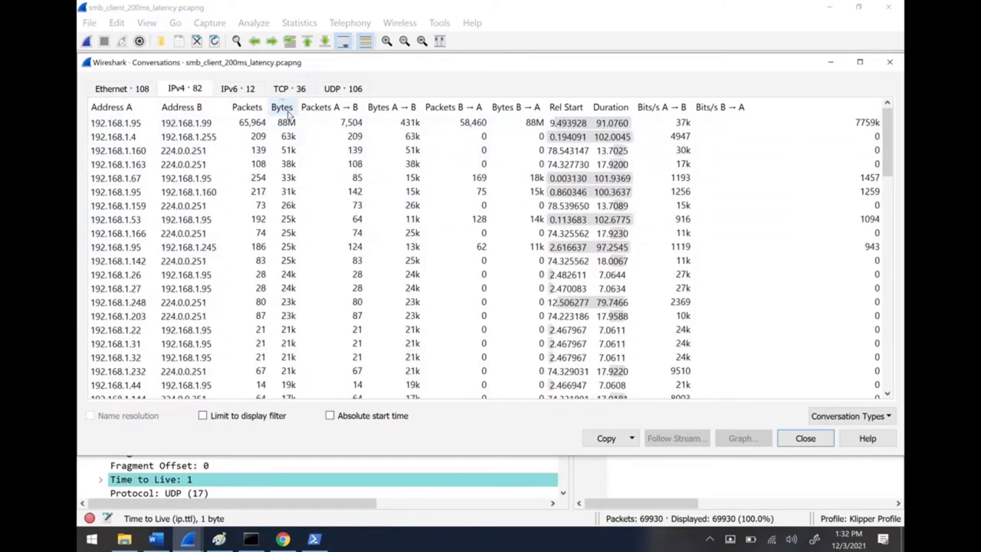
# - List the TCP conversations sorted by bytes, largest first, and select the one with the most traffic
pyautogui.click(299, 130)
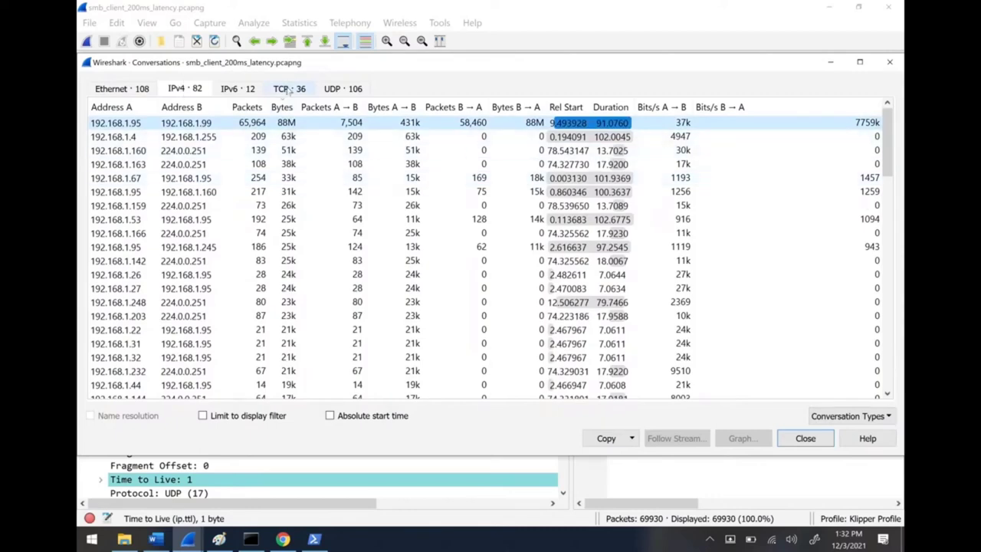
pyautogui.click(291, 90)
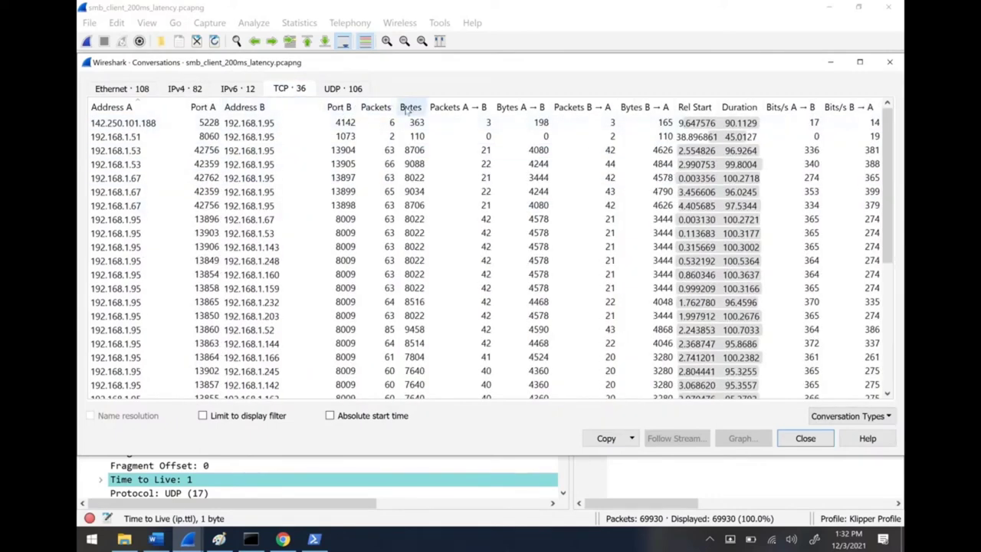
pyautogui.click(411, 108)
pyautogui.click(411, 108)
pyautogui.click(375, 125)
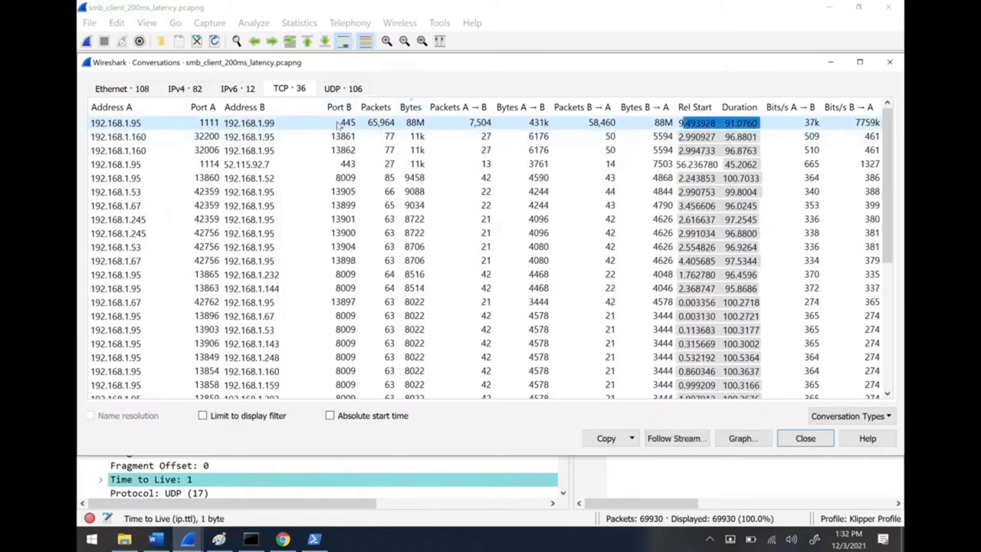
# - Prepare a display filter from the selected TCP conversation, close the conversation statistics, and apply the filter to the packet list
pyautogui.rightClick(294, 125)
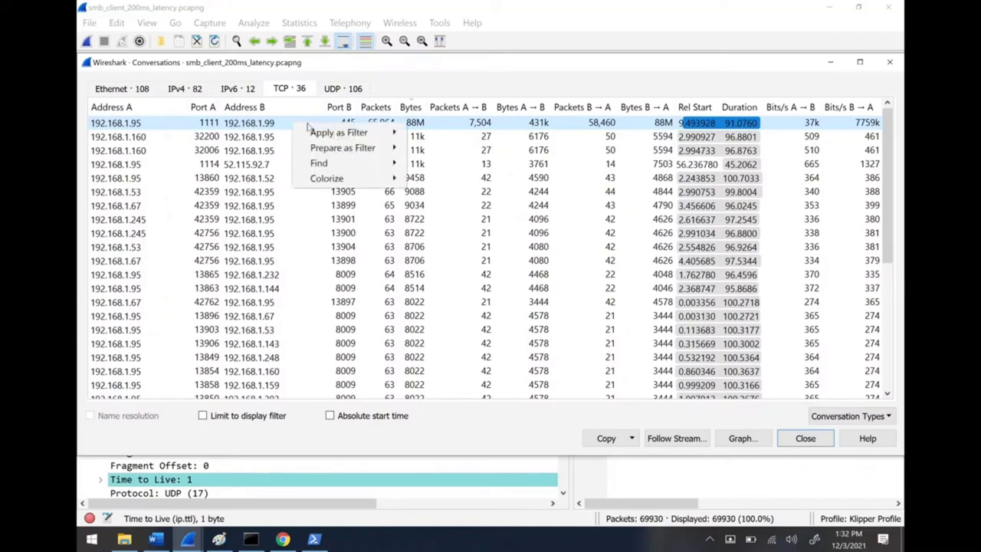
pyautogui.moveTo(345, 148)
pyautogui.moveTo(441, 148)
pyautogui.click(551, 151)
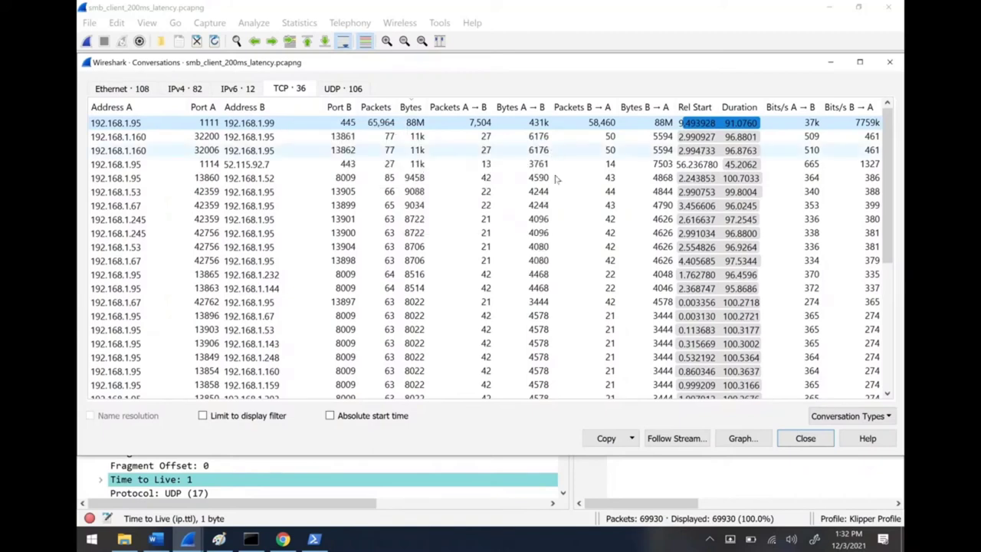
pyautogui.click(805, 439)
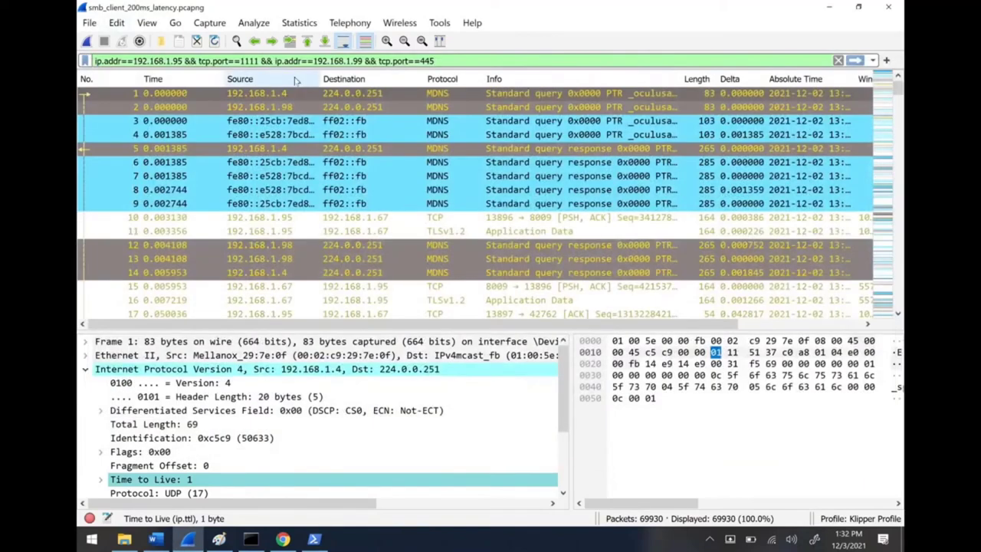
pyautogui.press('Return')
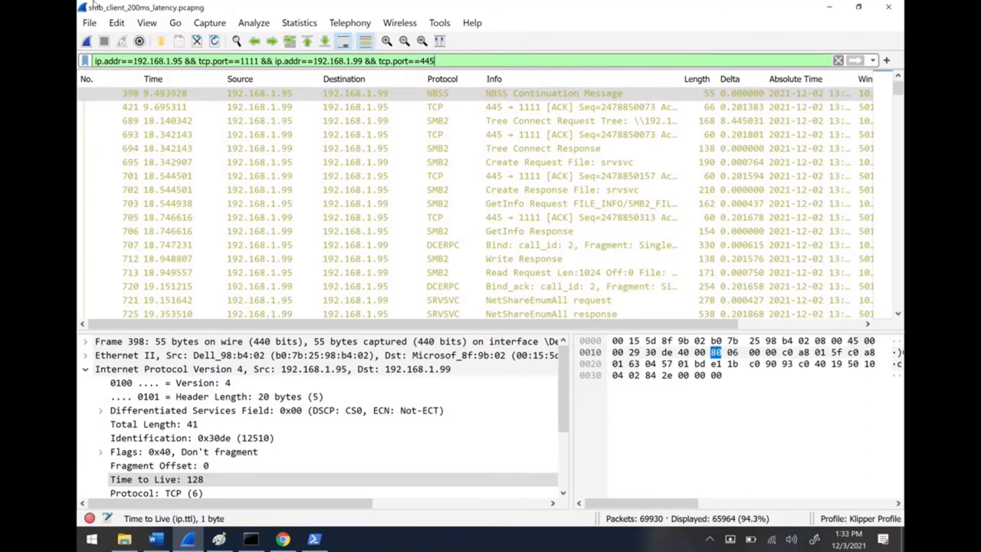
# - Review the SMB2 service response times for the Close and Read procedures, and close the statistics
pyautogui.click(309, 23)
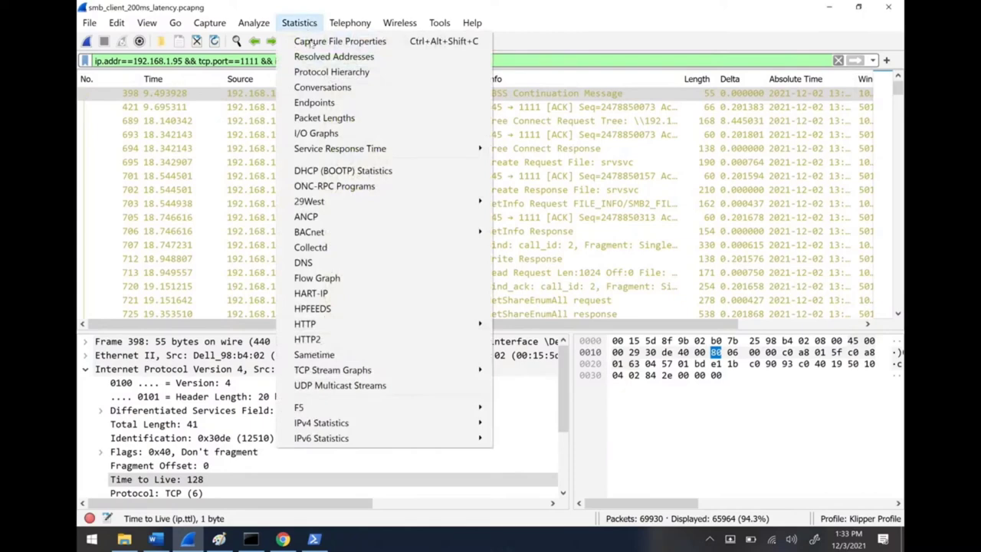
pyautogui.moveTo(429, 149)
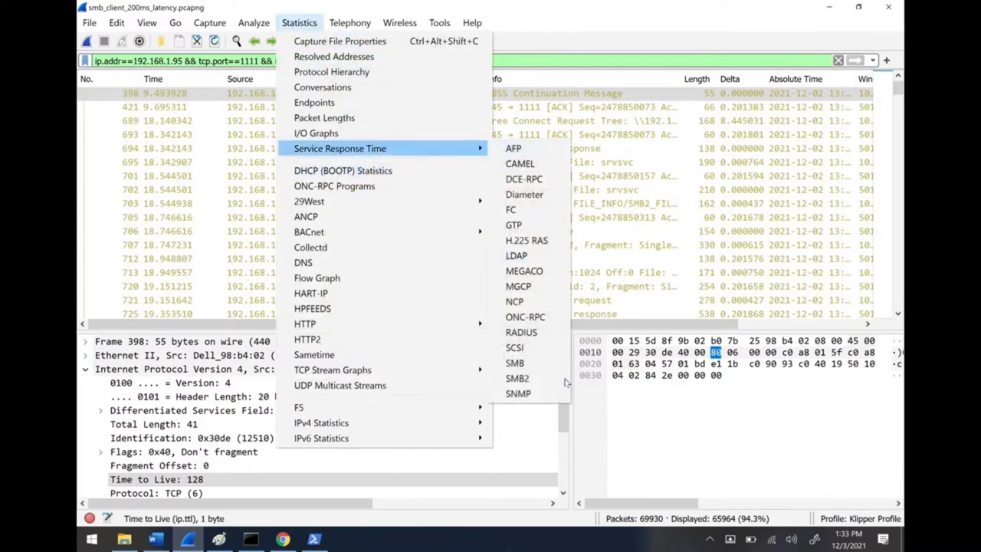
pyautogui.click(518, 377)
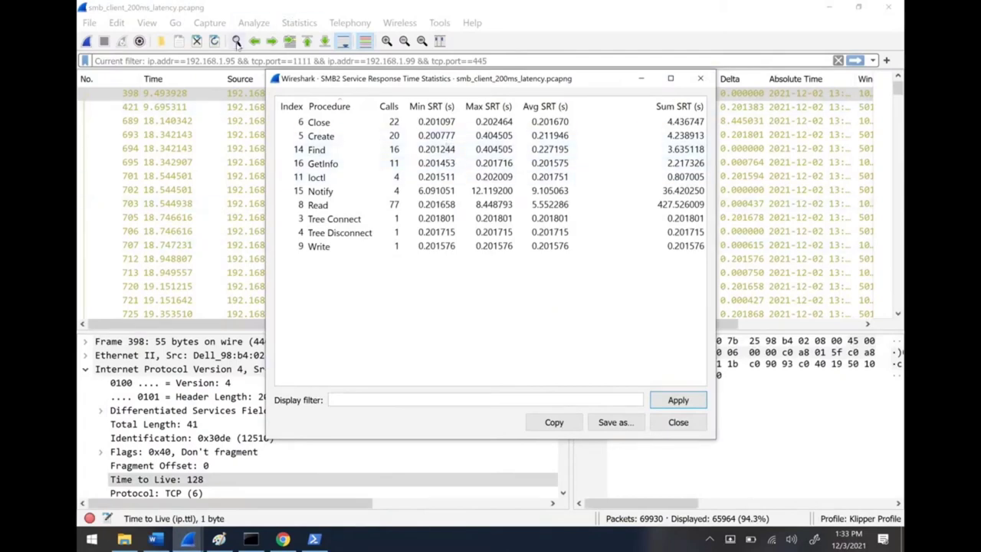
pyautogui.click(400, 400)
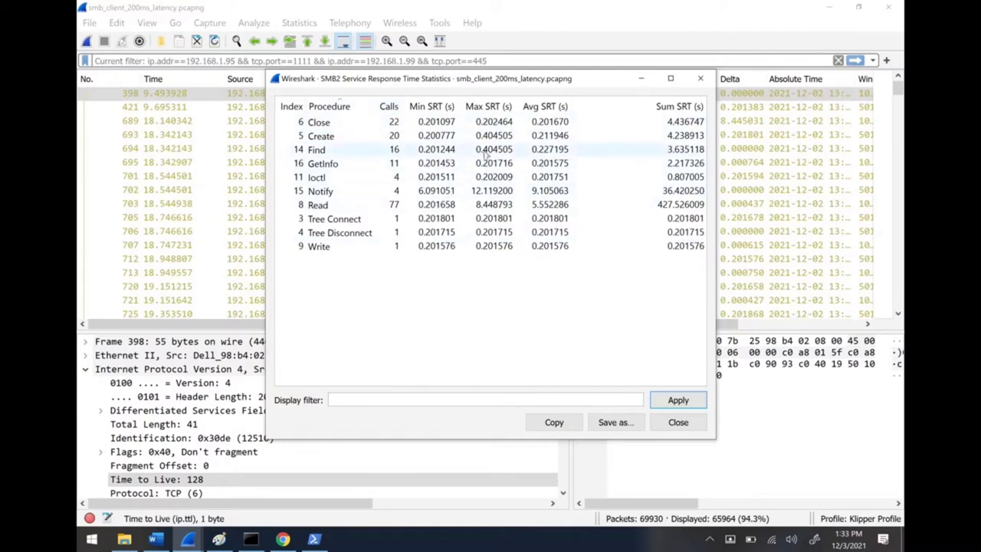
pyautogui.click(442, 126)
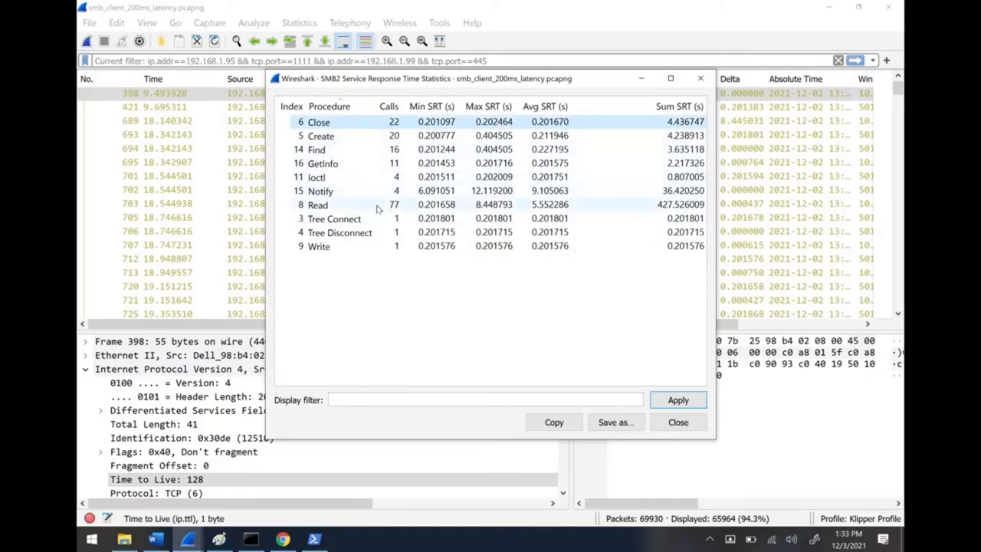
pyautogui.click(401, 206)
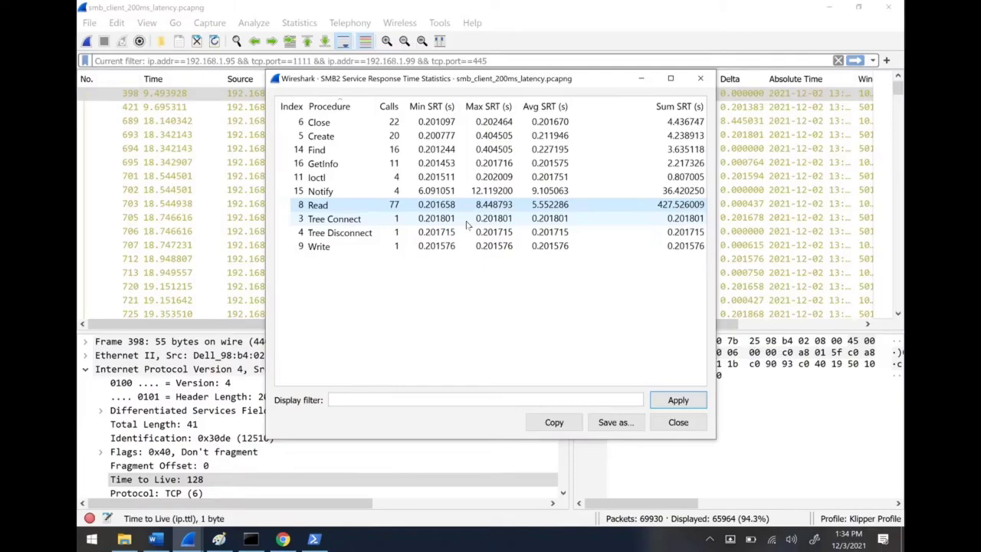
pyautogui.click(684, 425)
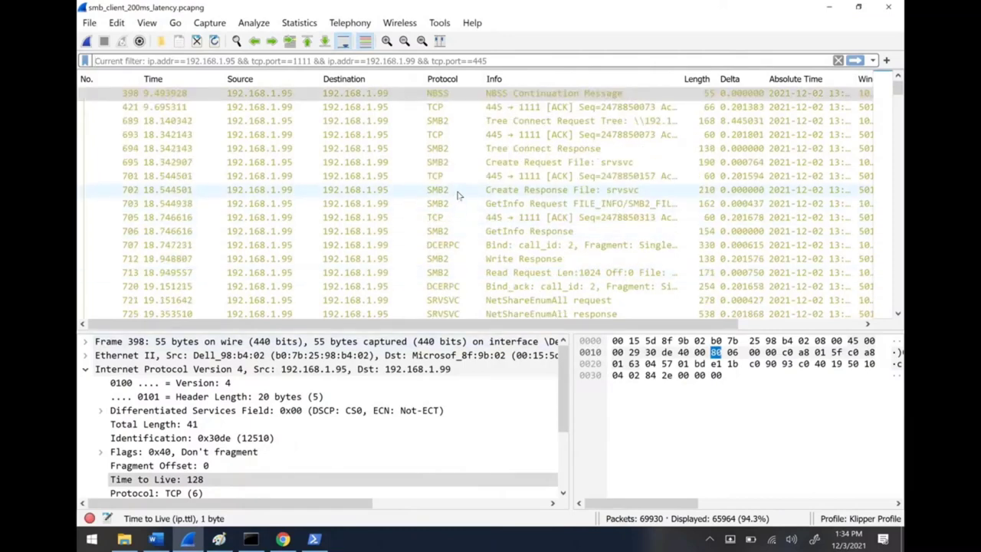
# - Widen the packet list's Info column and inspect the Tree Connect Request in packet 689 and its acknowledgement in packet 693
pyautogui.click(464, 136)
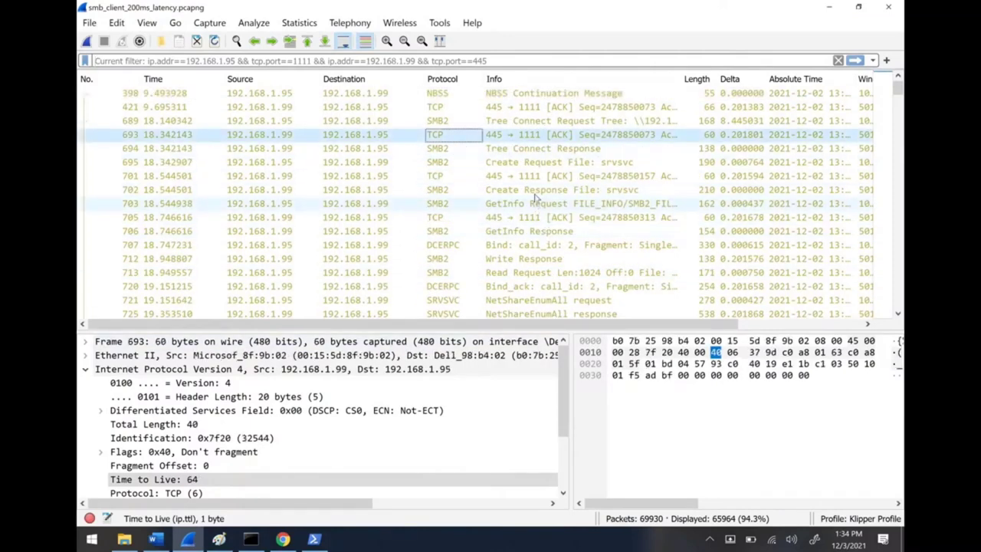
pyautogui.moveTo(682, 79); pyautogui.dragTo(817, 79)
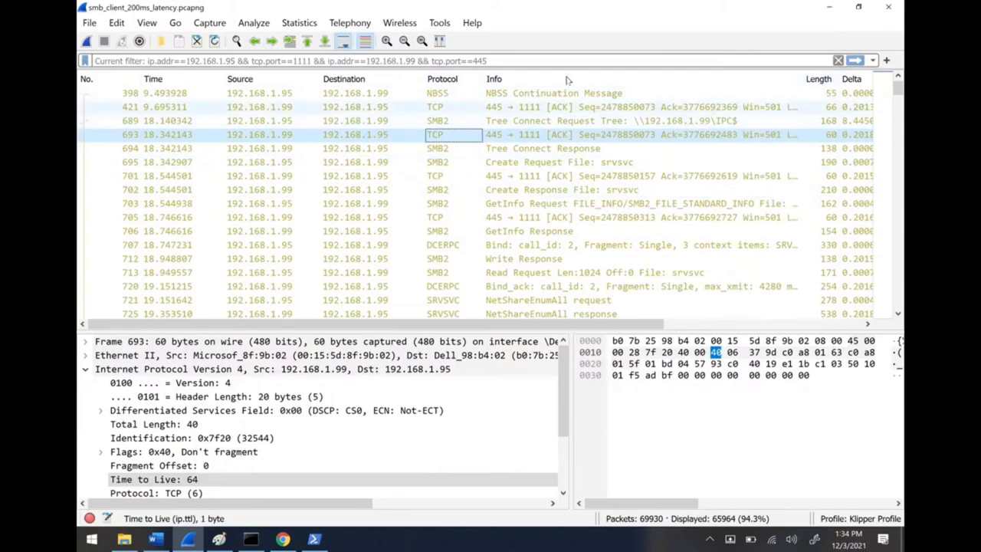
pyautogui.click(528, 123)
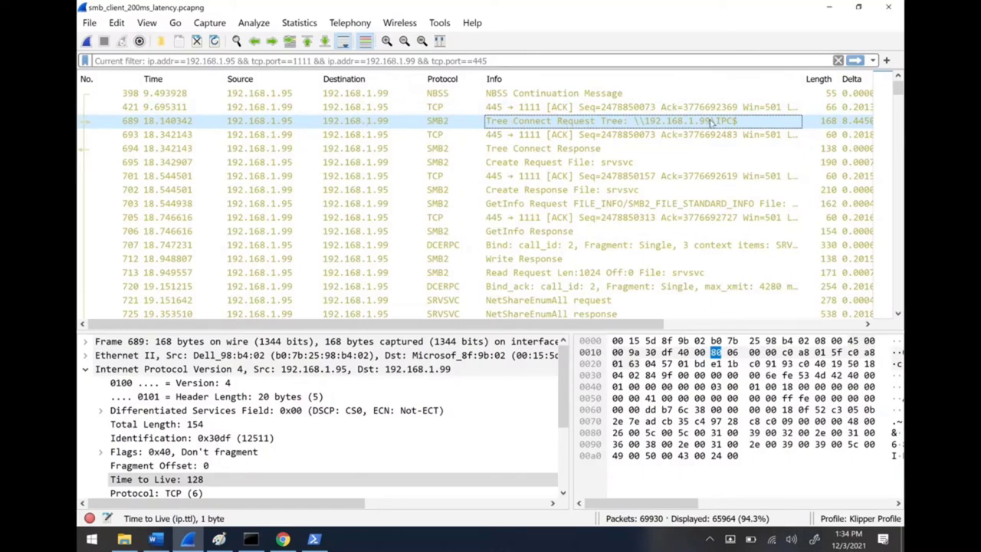
pyautogui.click(567, 134)
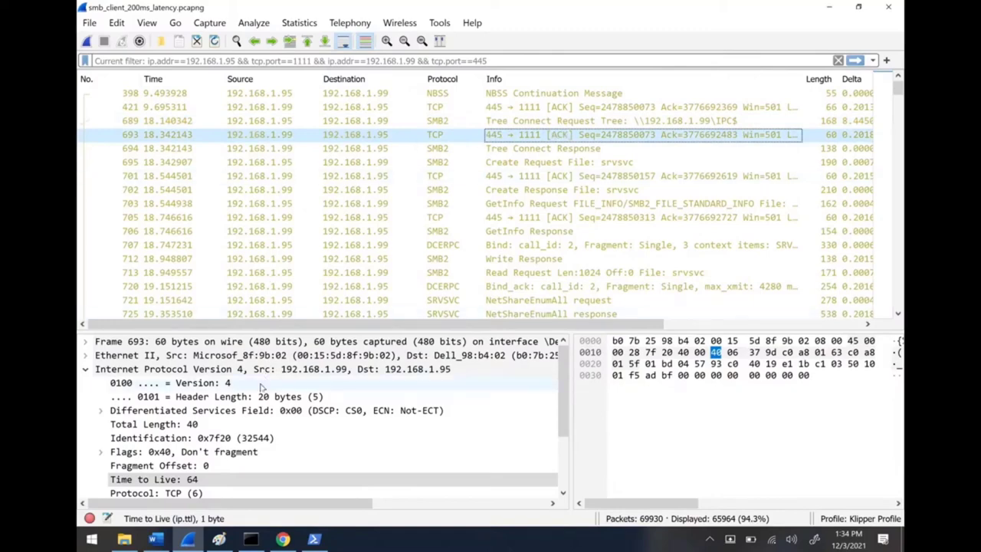
# - Collapse the Internet Protocol details and compare the protocol layers of packet 693 with those of the Tree Connect Response in packet 694
pyautogui.click(85, 370)
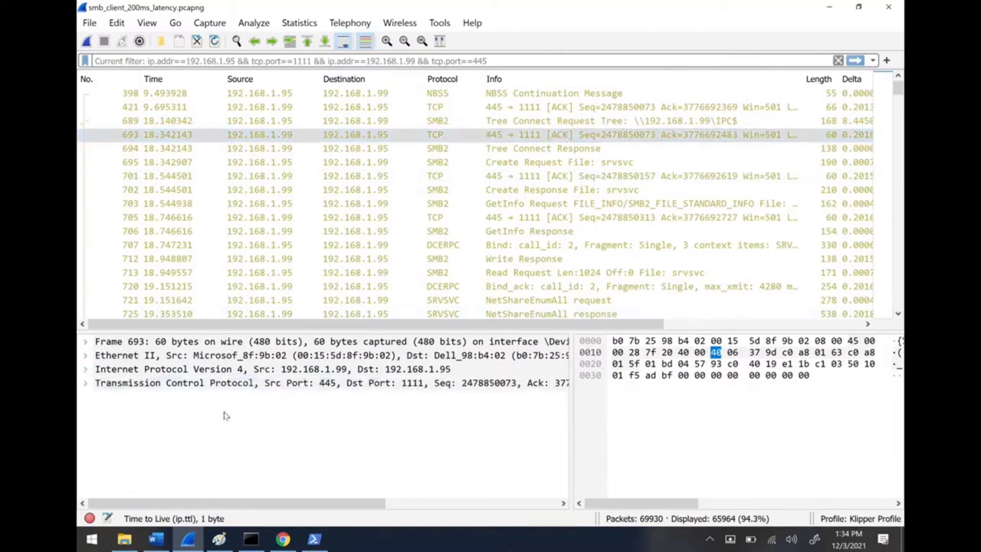
pyautogui.click(162, 384)
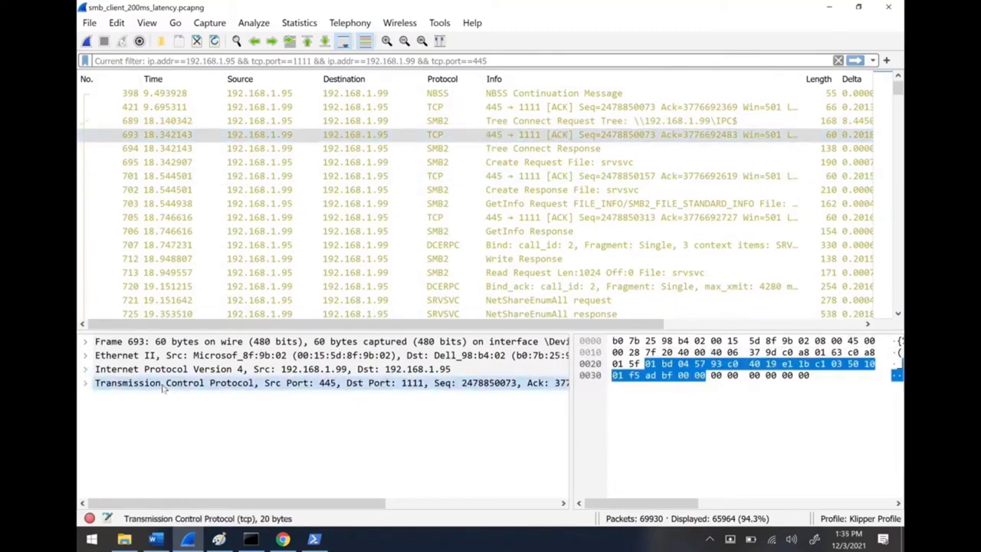
pyautogui.click(541, 150)
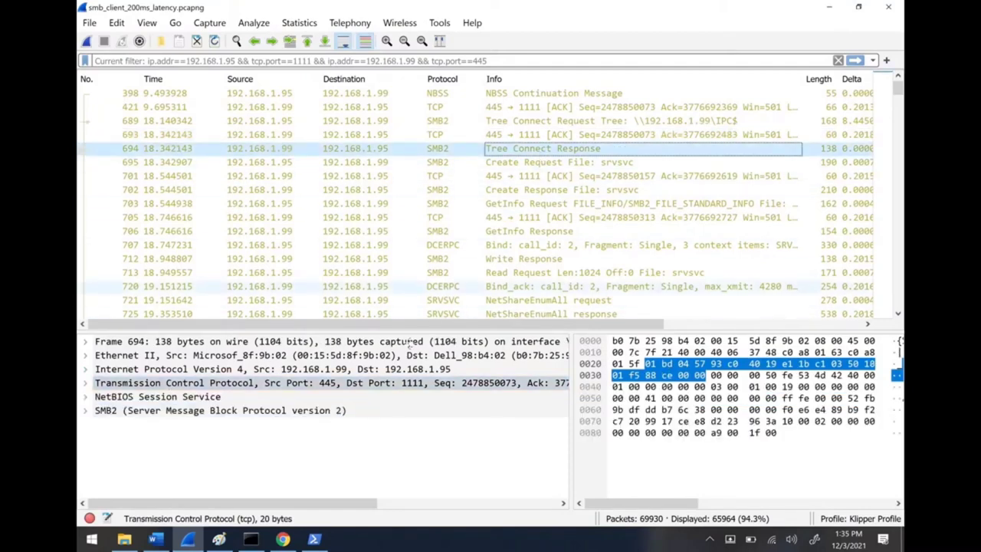
# - Check the Delta time between the Tree Connect Request in packet 689 and the TCP acknowledgement in packet 693
pyautogui.click(587, 122)
pyautogui.click(584, 135)
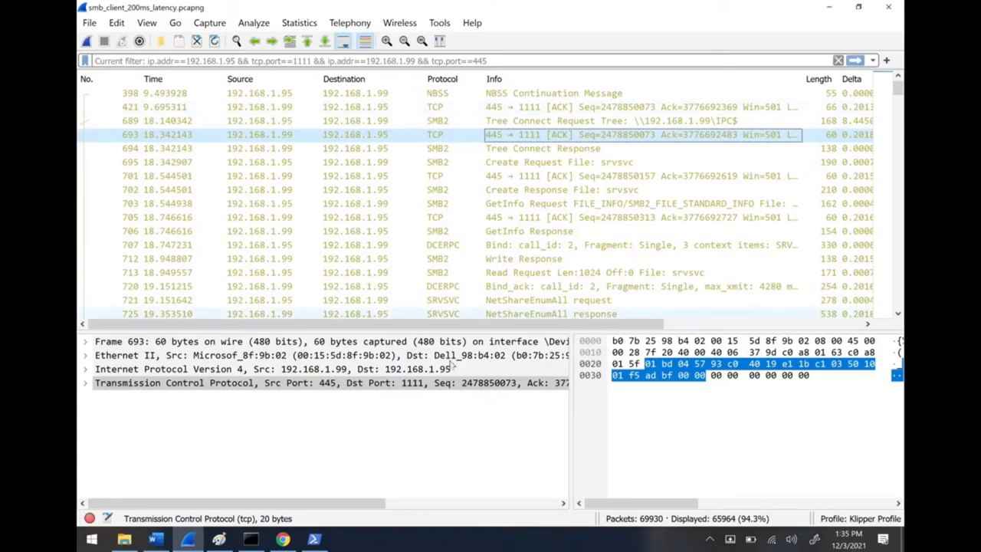
pyautogui.moveTo(512, 328); pyautogui.dragTo(633, 328)
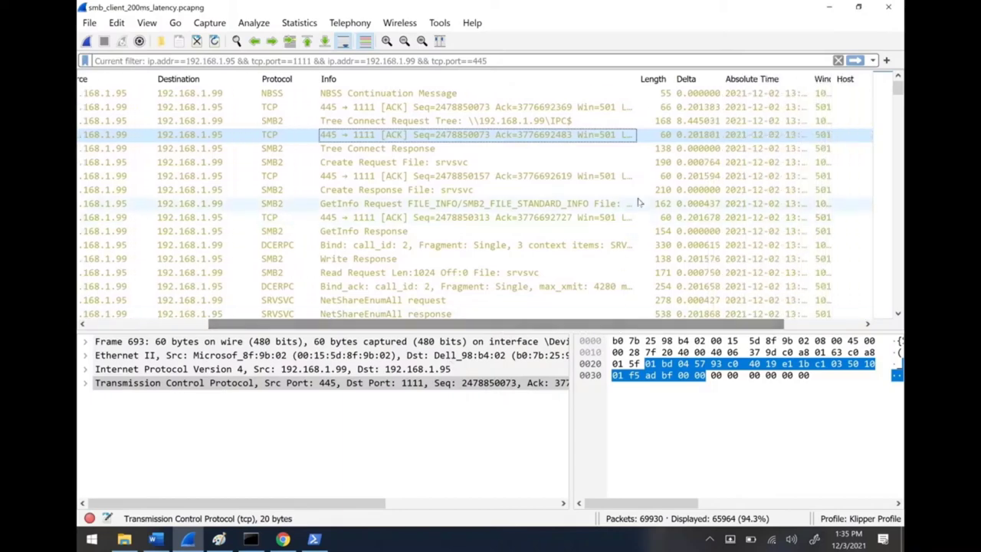
pyautogui.click(706, 139)
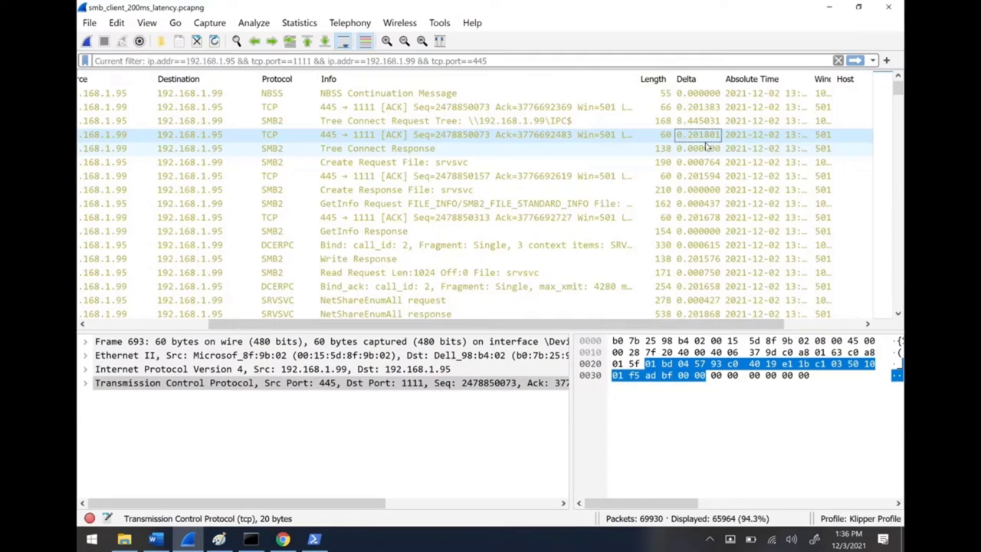
# - Step through the srvsvc Create Request, its acknowledgement and response, and the acknowledgement of the following GetInfo Request
pyautogui.click(432, 165)
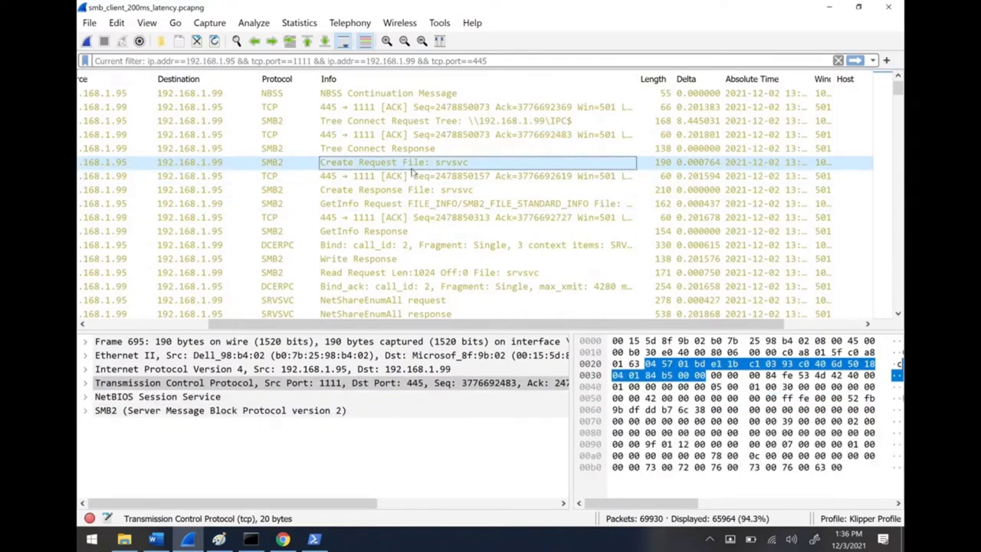
pyautogui.click(418, 177)
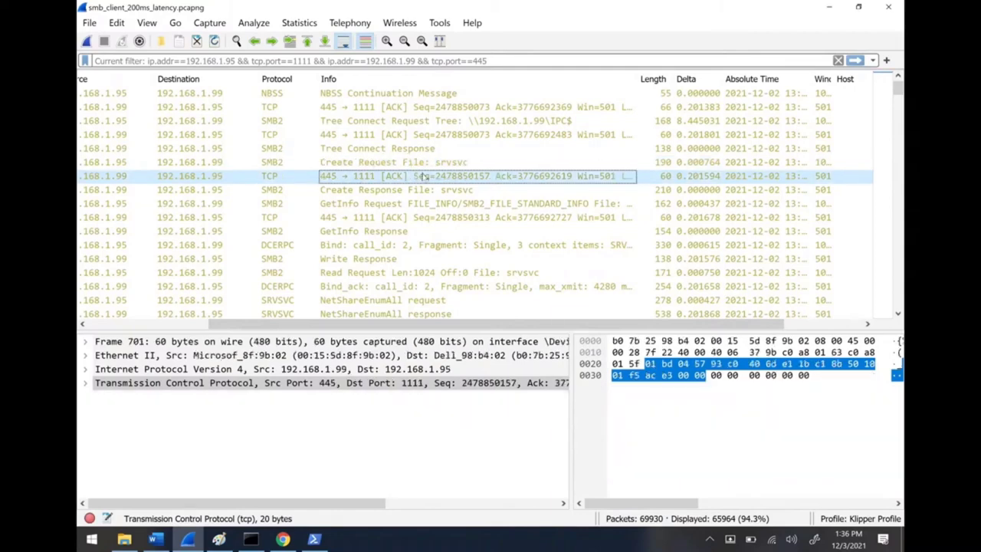
pyautogui.click(454, 191)
pyautogui.click(420, 218)
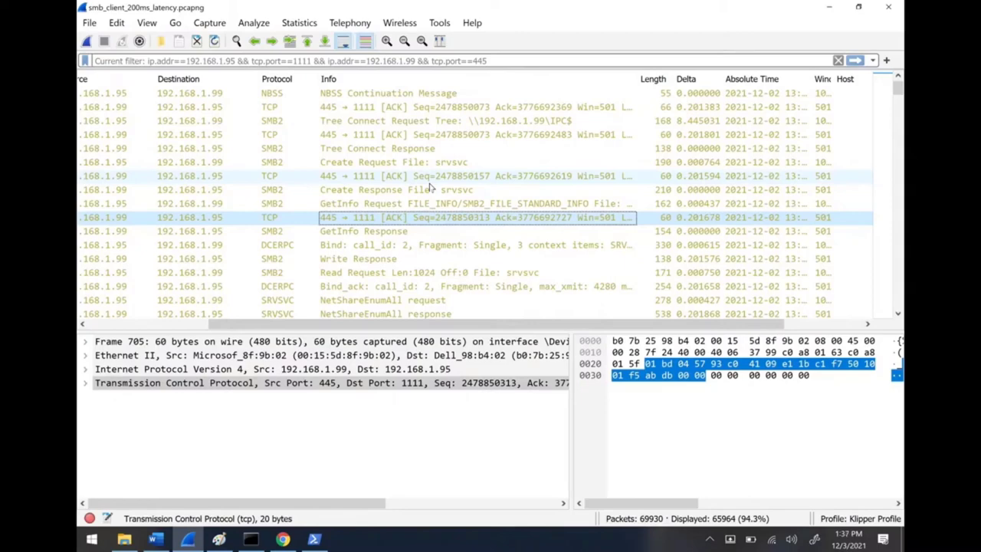
# - Open the smb_client_5percent_corroupt capture file
pyautogui.click(89, 23)
pyautogui.click(109, 41)
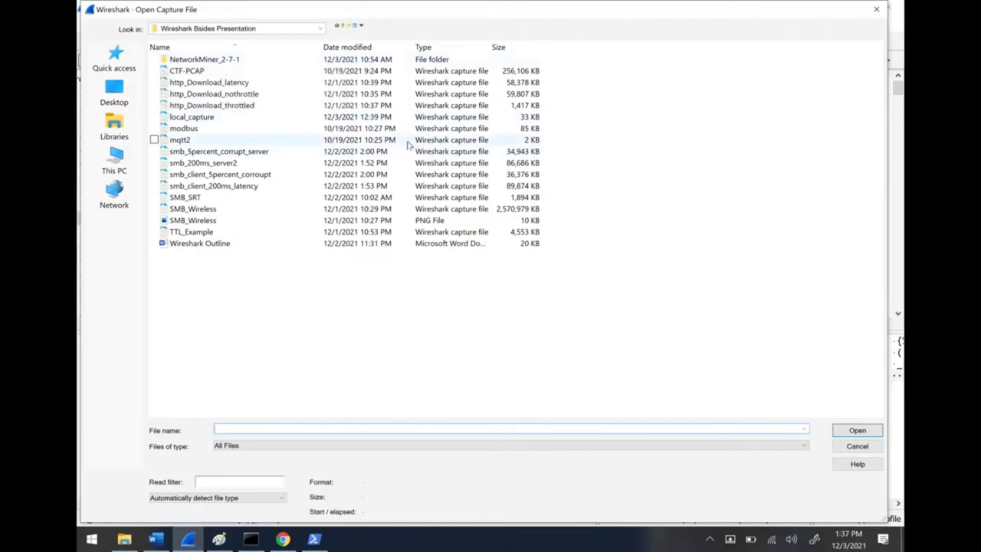
pyautogui.doubleClick(232, 176)
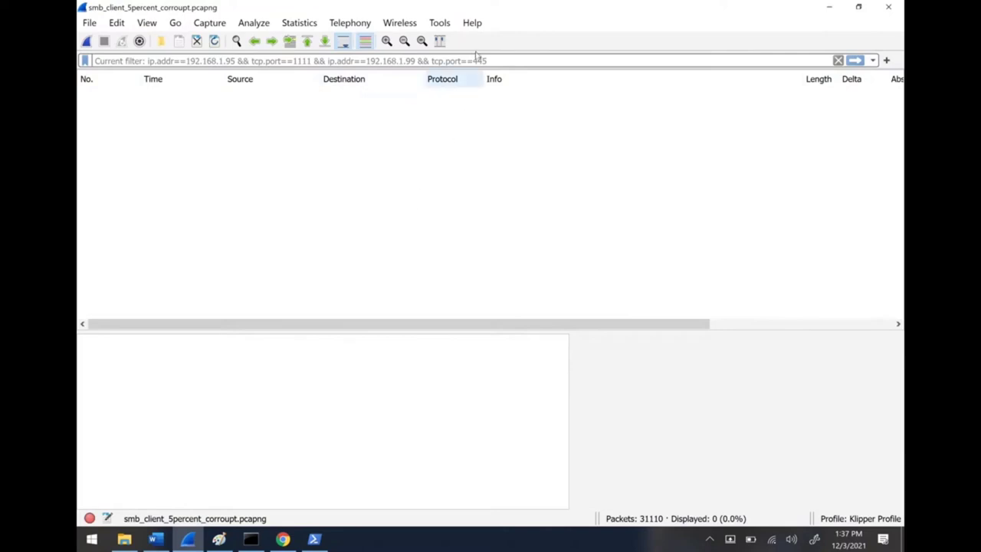
# - Replace the old conversation display filter with smb2 and look over the filtered packets
pyautogui.click(591, 65)
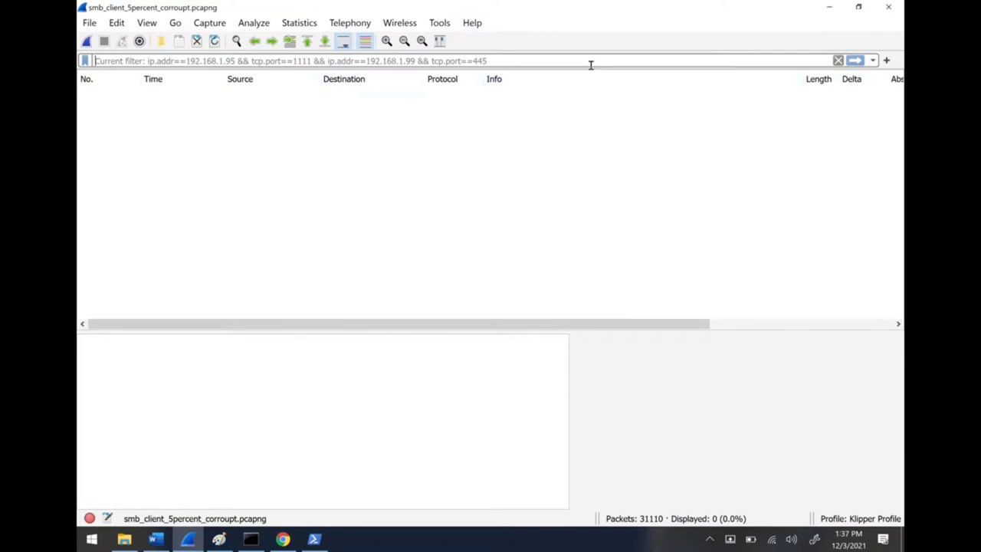
pyautogui.click(837, 61)
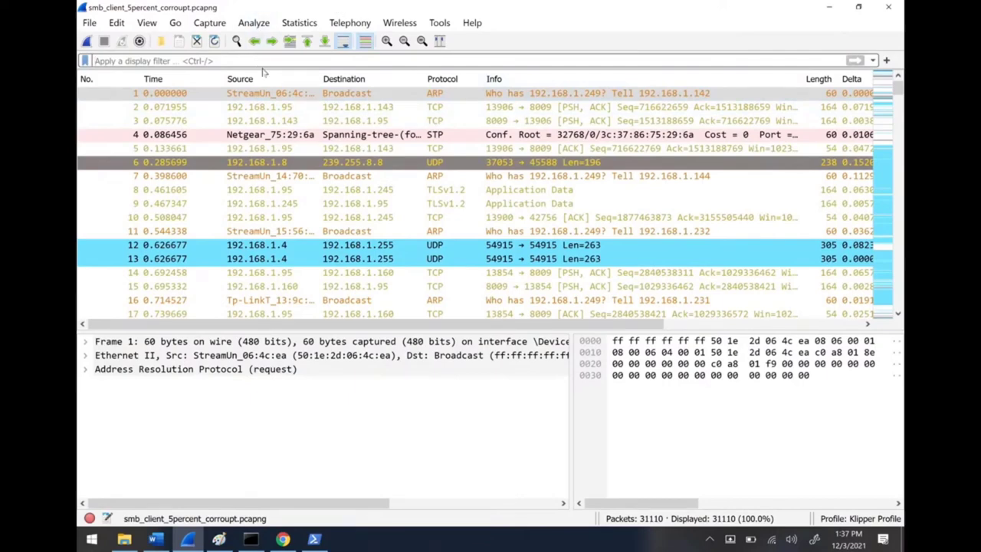
pyautogui.write('smb2')
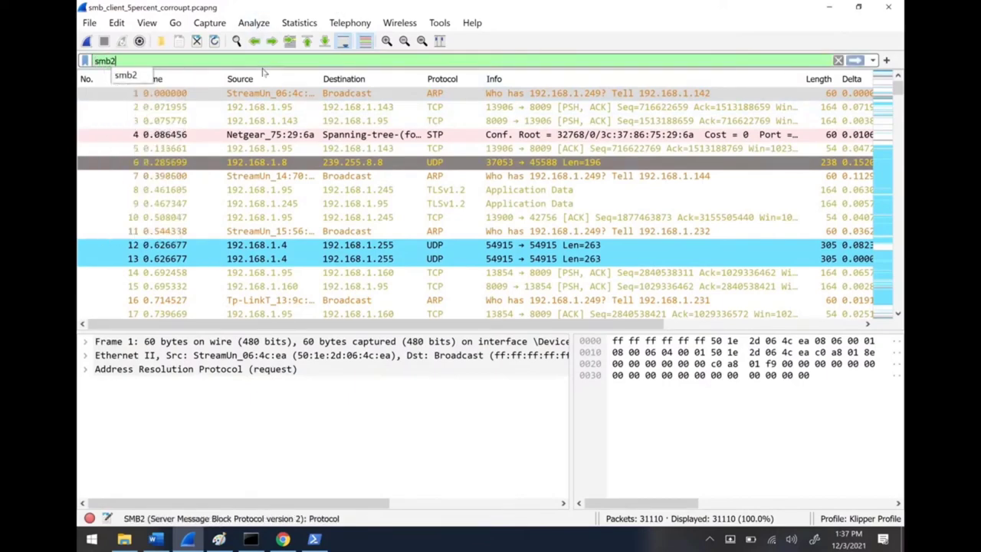
pyautogui.press('Return')
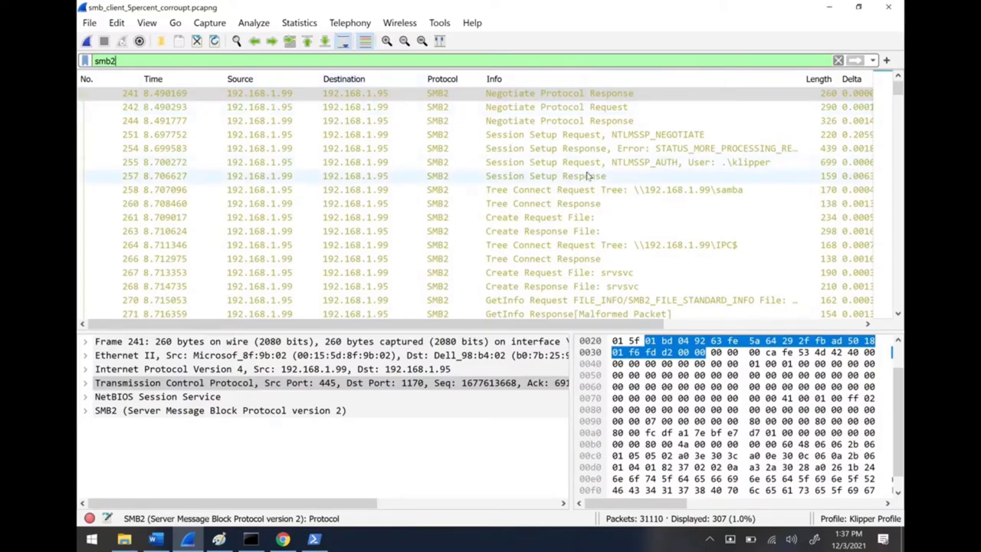
pyautogui.scroll(-8, 588, 177)
pyautogui.scroll(8, 588, 166)
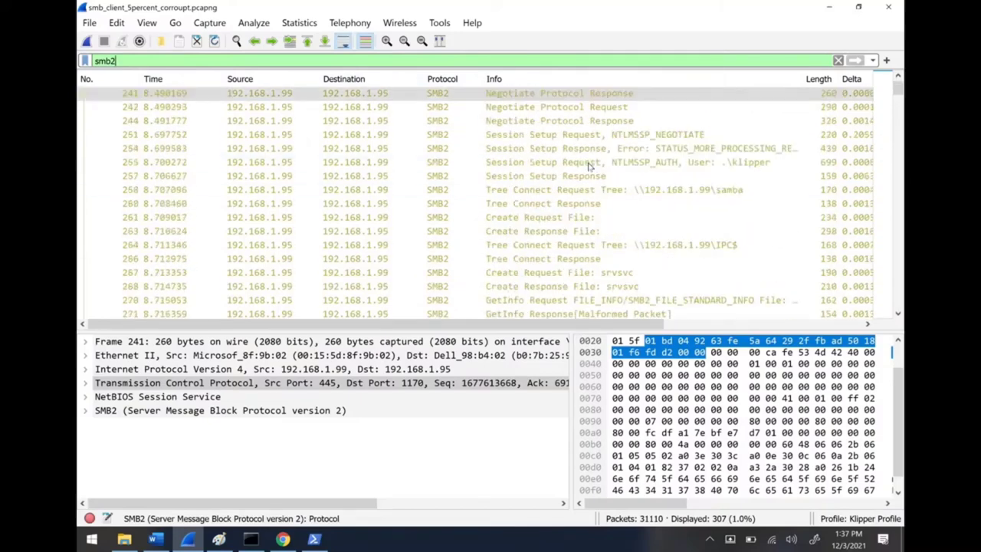
# - Open the Expert Information for the capture and limit its entries to the smb2 display filter
pyautogui.click(300, 22)
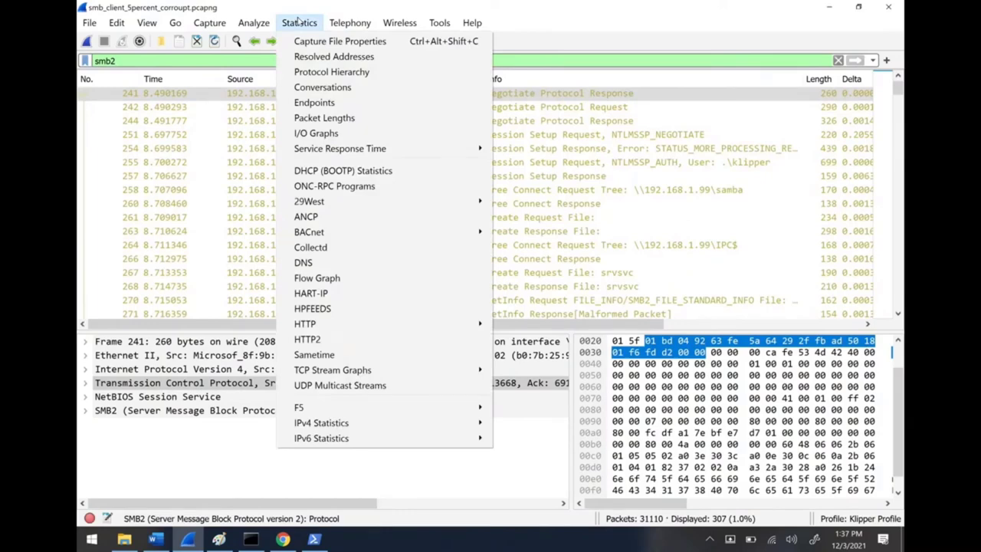
pyautogui.moveTo(257, 23)
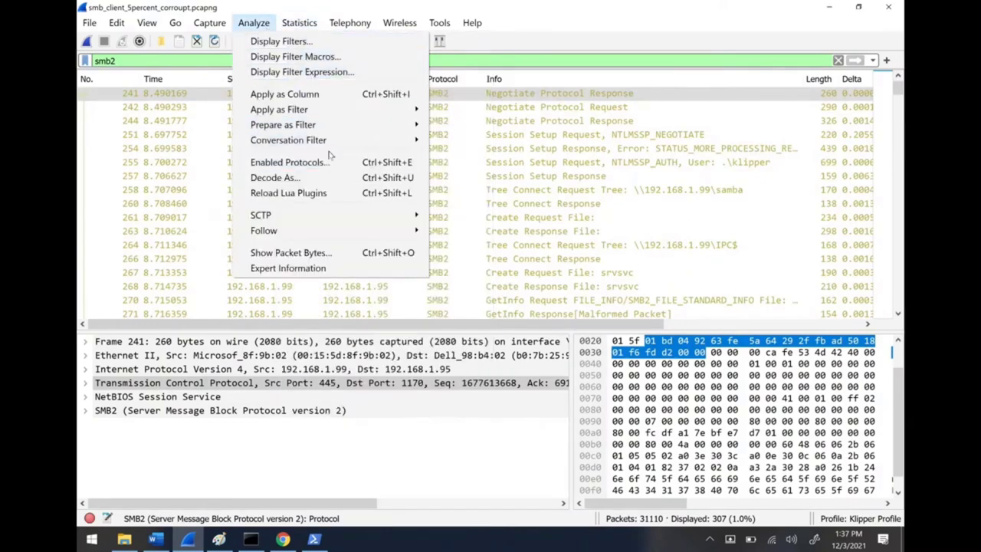
pyautogui.click(290, 267)
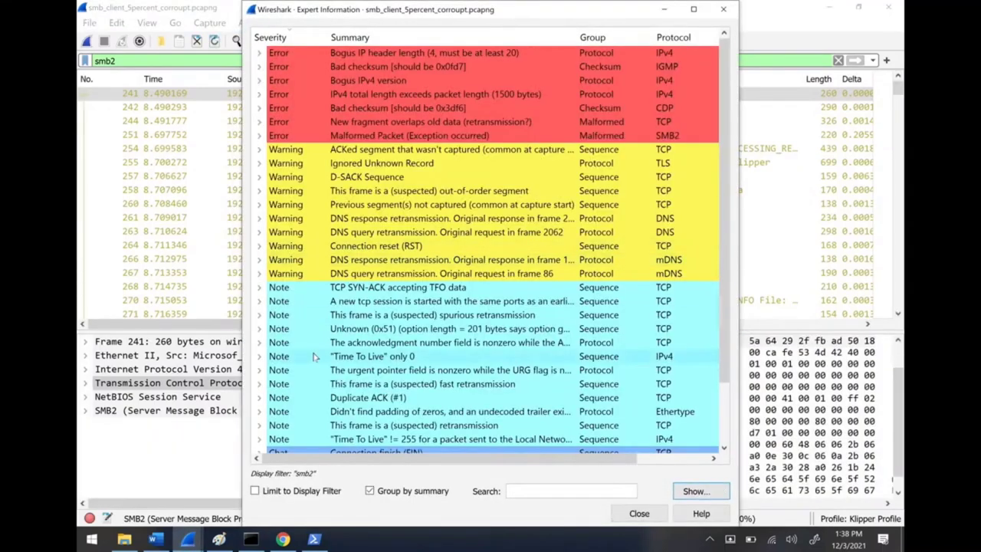
pyautogui.click(255, 491)
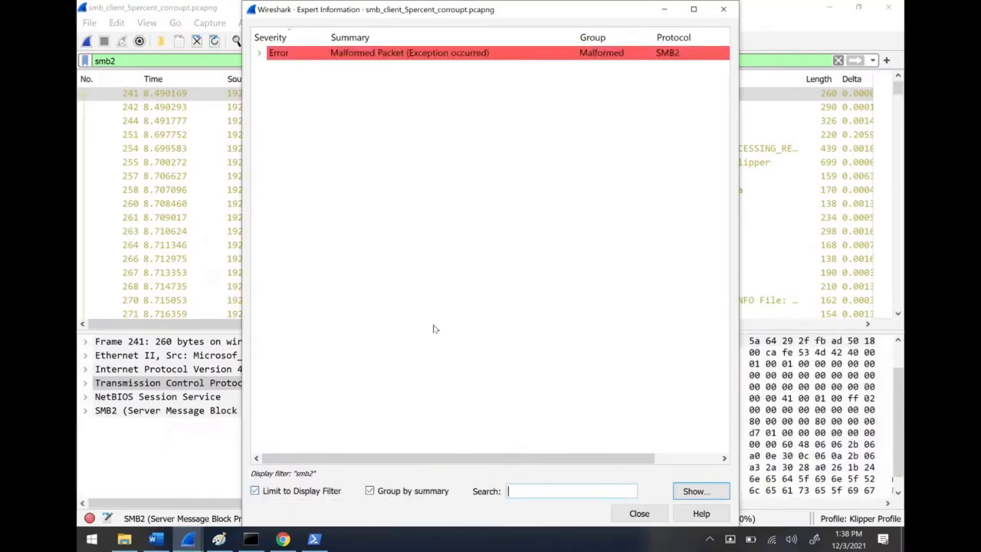
pyautogui.moveTo(504, 462); pyautogui.dragTo(399, 460)
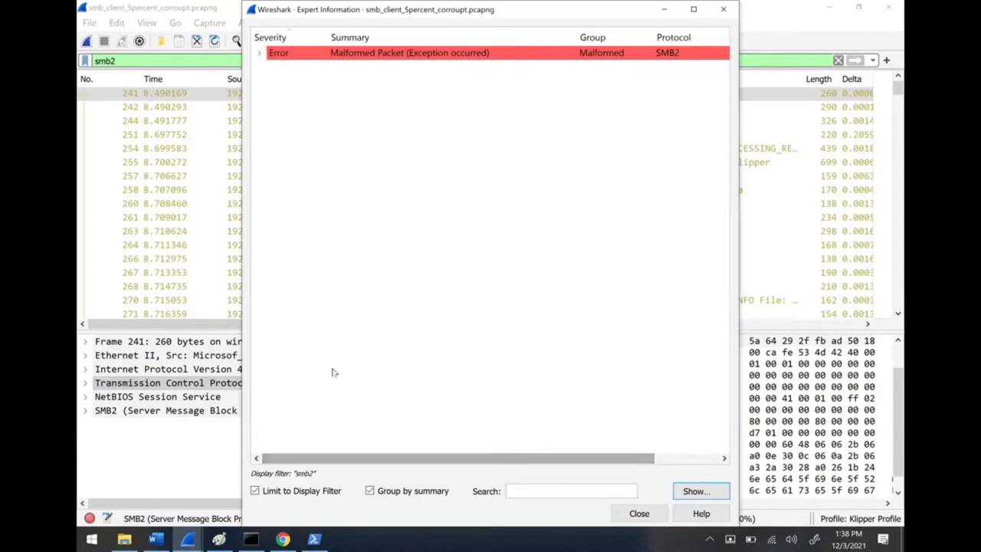
# - Remove the display filter limit from Expert Information and check the Count for the suspected retransmission note
pyautogui.click(256, 491)
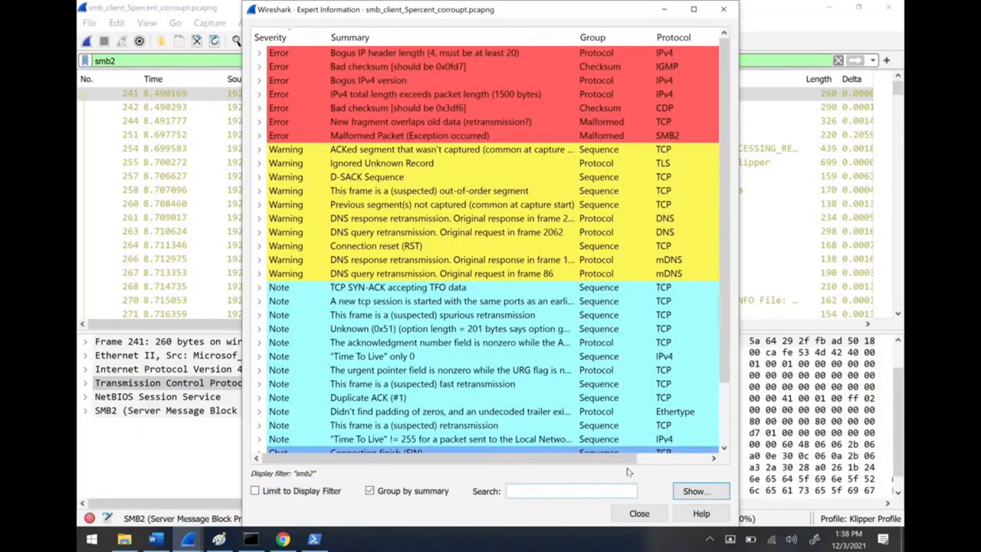
pyautogui.moveTo(621, 459); pyautogui.dragTo(773, 458)
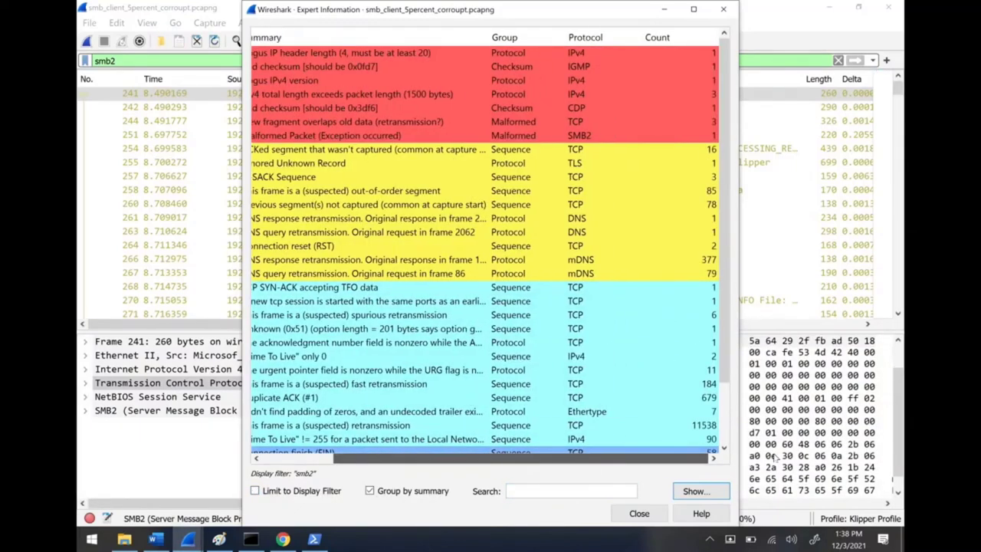
pyautogui.click(391, 426)
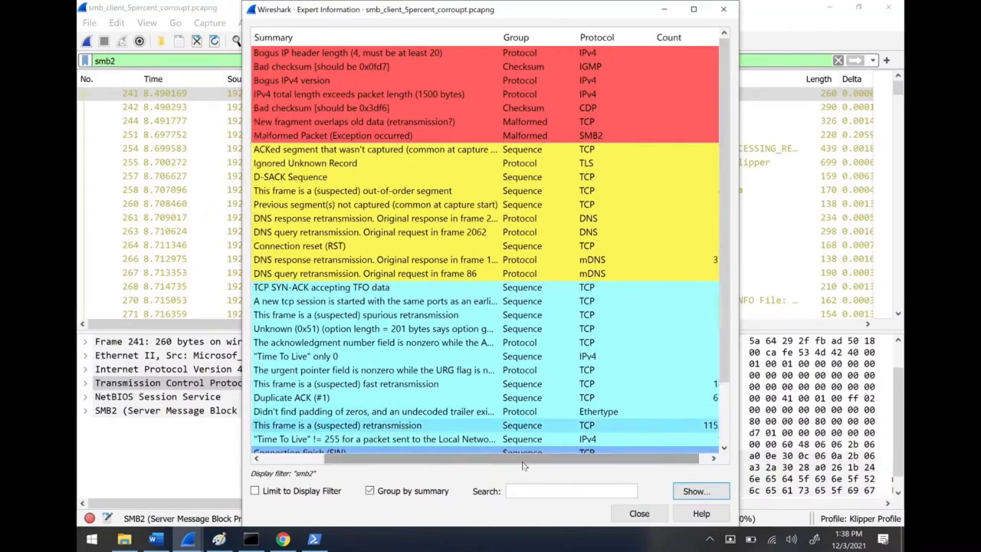
pyautogui.moveTo(524, 462); pyautogui.dragTo(605, 465)
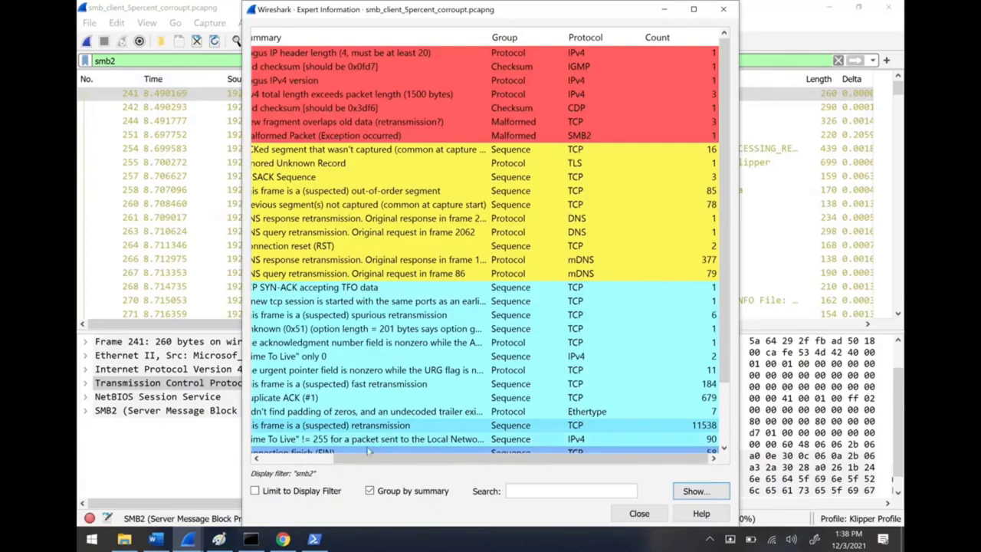
pyautogui.moveTo(412, 464); pyautogui.dragTo(460, 462)
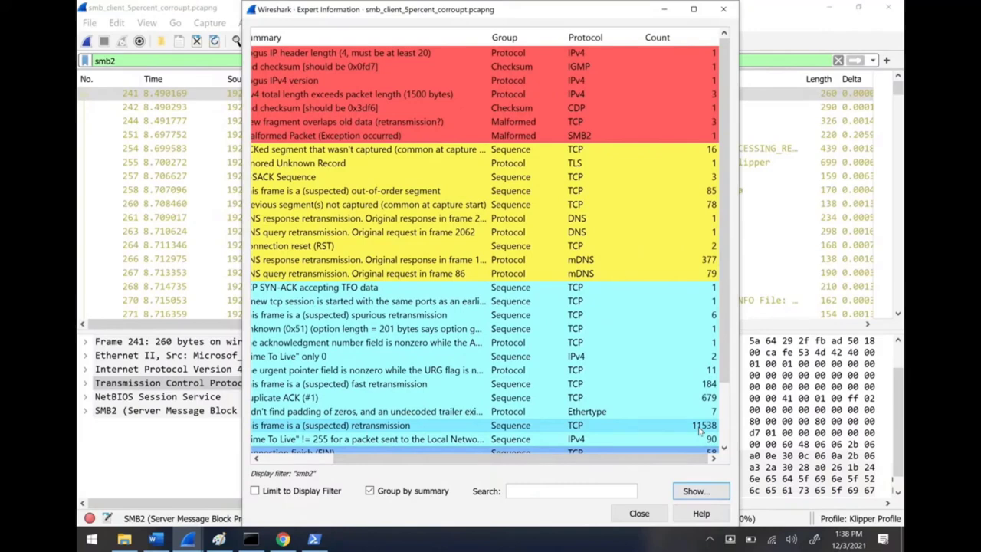
pyautogui.moveTo(603, 459); pyautogui.dragTo(528, 460)
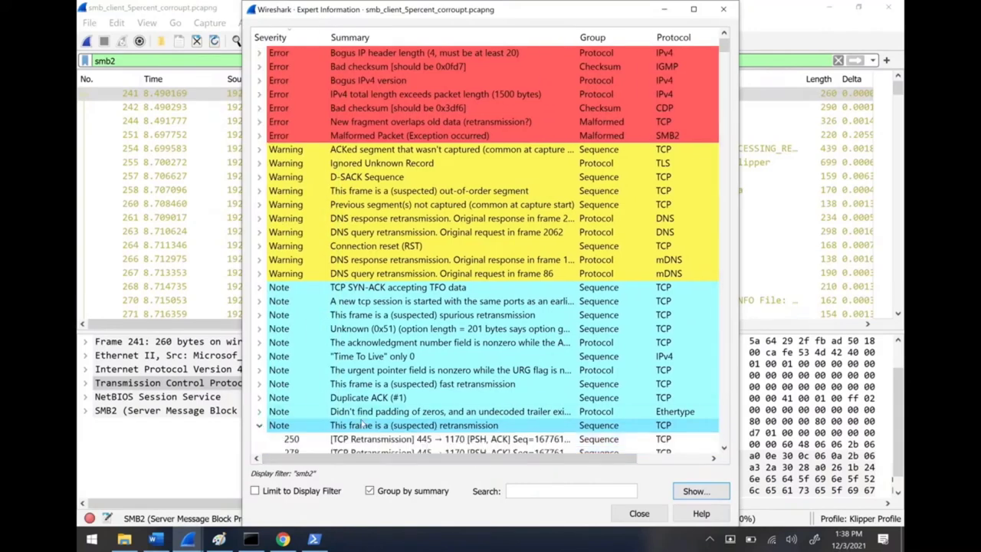
# - Expand the suspected retransmission note and try to jump to its listed packets 3227 and 3246
pyautogui.click(259, 425)
pyautogui.click(452, 383)
pyautogui.click(452, 411)
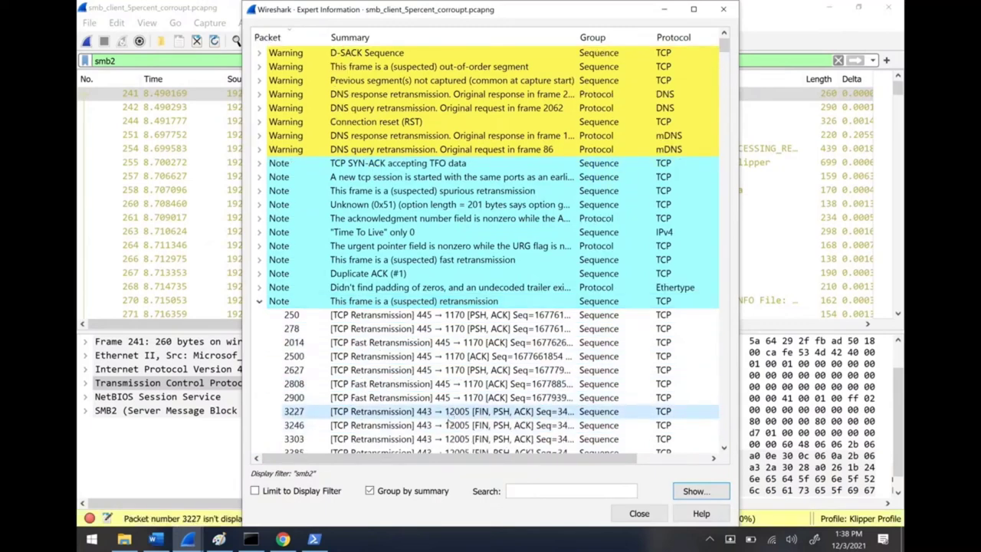
pyautogui.press('Down')
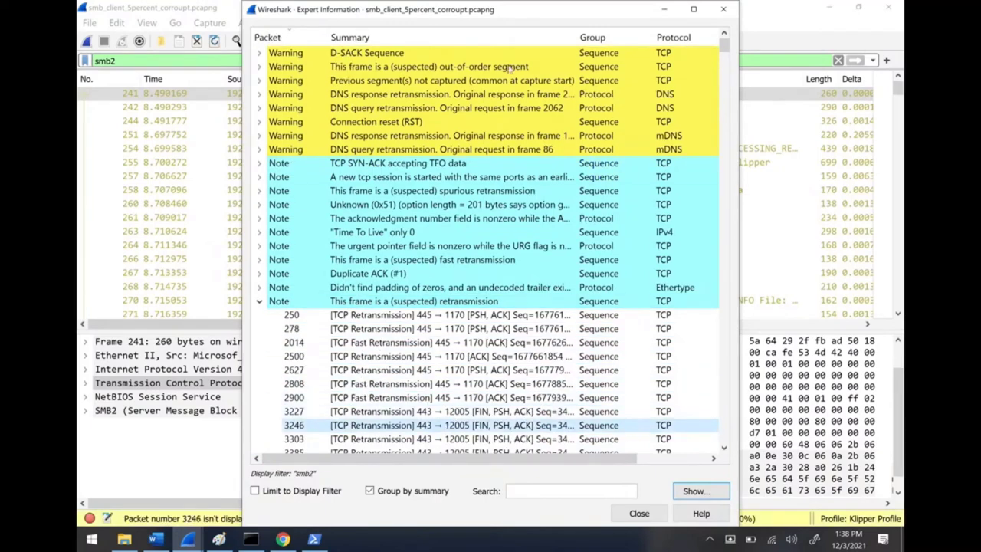
# - Move the Expert Information window aside, clear the smb2 display filter, and bring Expert Information back to the front
pyautogui.moveTo(460, 13); pyautogui.dragTo(640, 13)
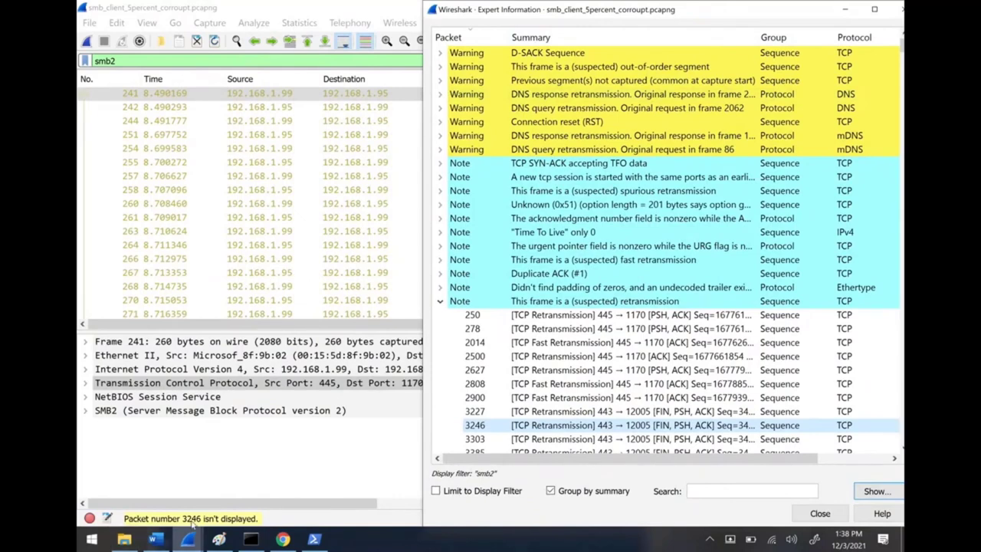
pyautogui.click(179, 62)
pyautogui.press('BackSpace')
pyautogui.press('Return')
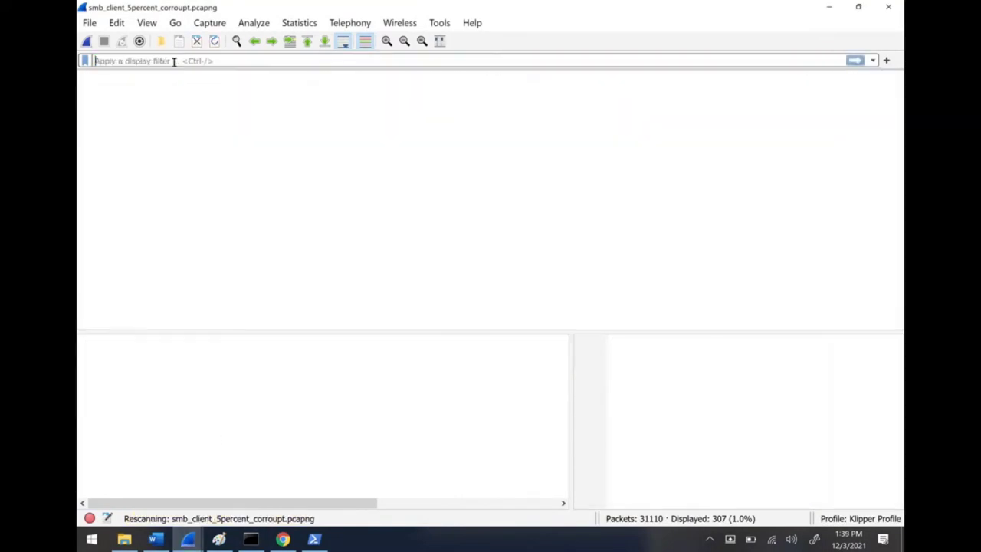
pyautogui.moveTo(197, 541)
pyautogui.click(259, 476)
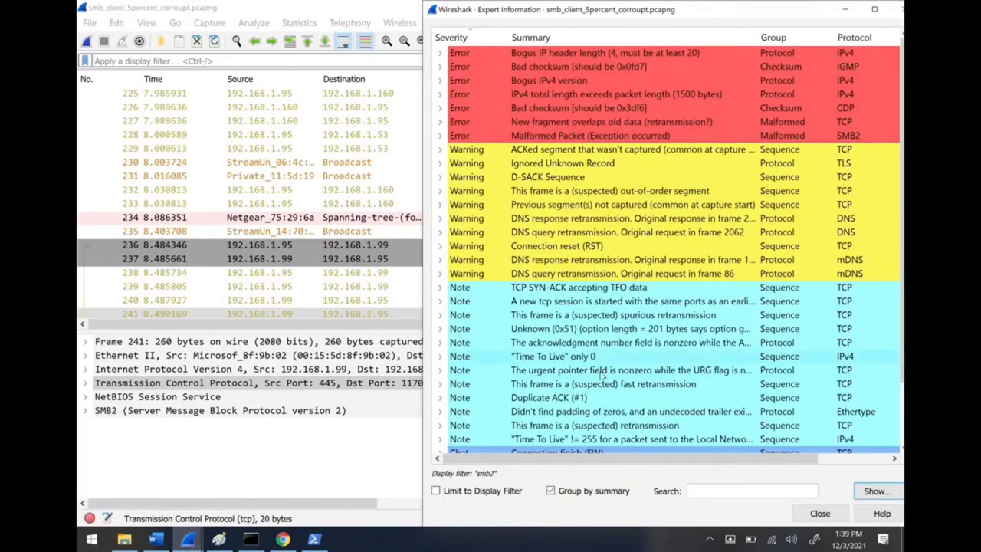
# - Review the Count column of the Expert Information entries again and select the suspected retransmission note
pyautogui.scroll(-1, 601, 411)
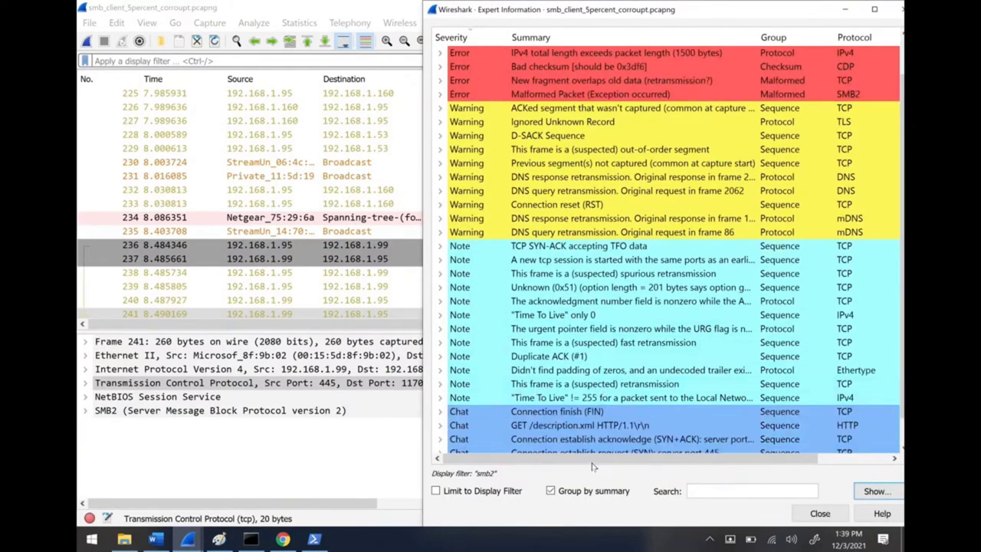
pyautogui.moveTo(598, 459); pyautogui.dragTo(800, 463)
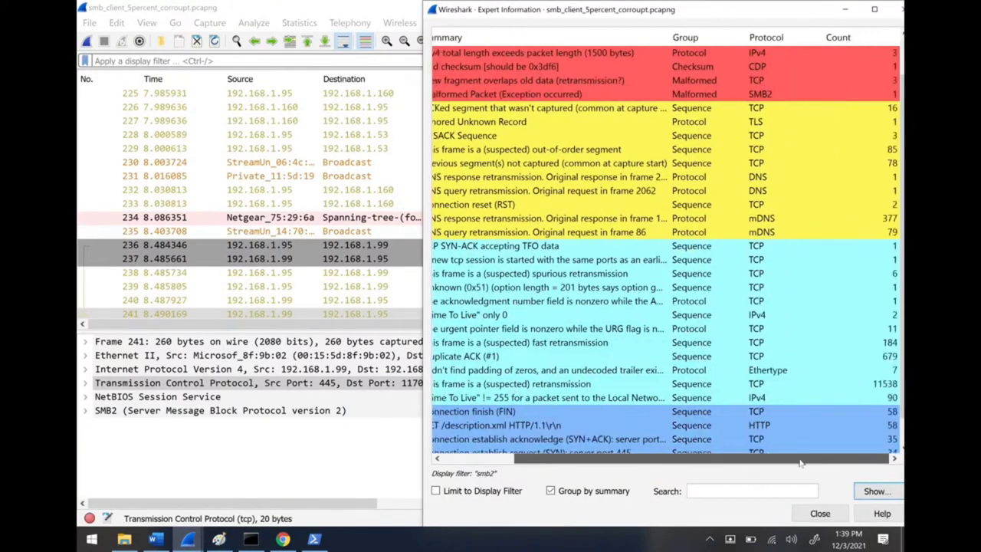
pyautogui.click(680, 385)
pyautogui.moveTo(580, 459); pyautogui.dragTo(506, 459)
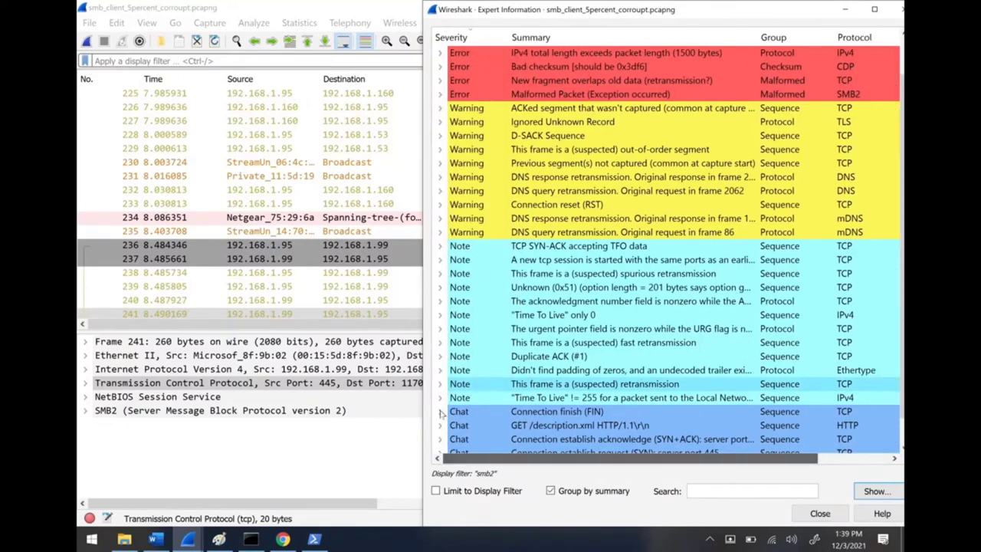
# - Expand the suspected retransmission note, inspect its packets through 4374 in the packet list, and close Expert Information
pyautogui.click(440, 384)
pyautogui.scroll(-2, 558, 423)
pyautogui.click(559, 424)
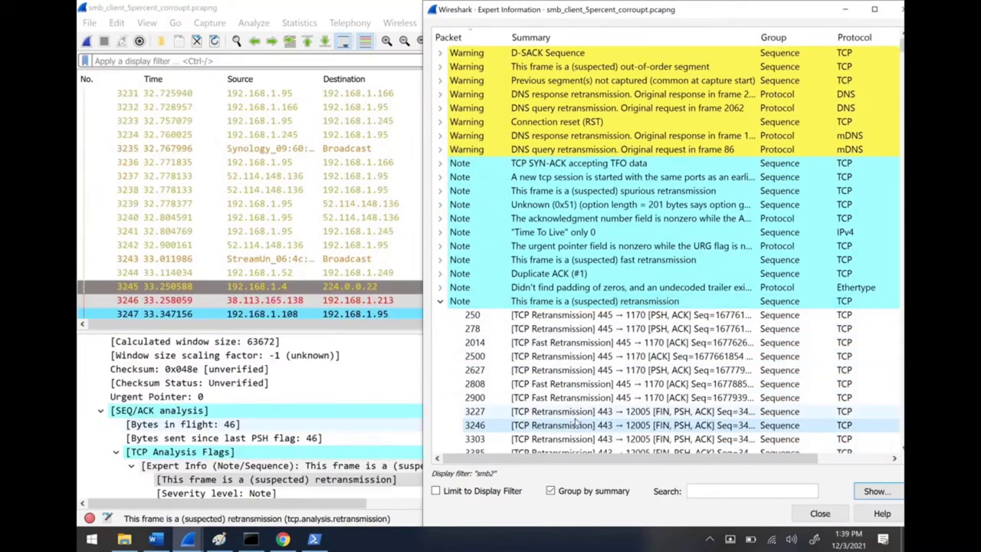
pyautogui.click(582, 383)
pyautogui.scroll(-1, 584, 398)
pyautogui.scroll(-1, 585, 402)
pyautogui.click(584, 450)
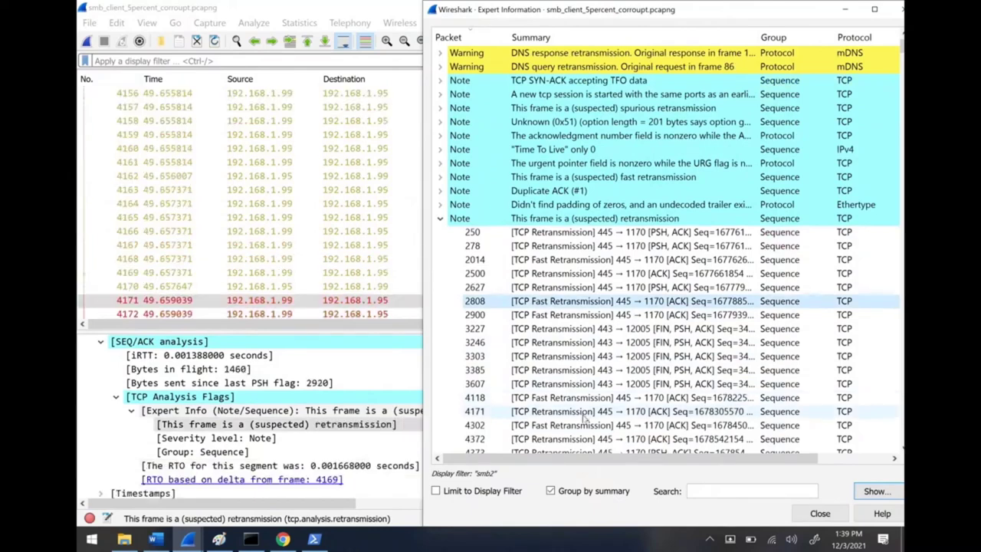
pyautogui.scroll(-1, 585, 416)
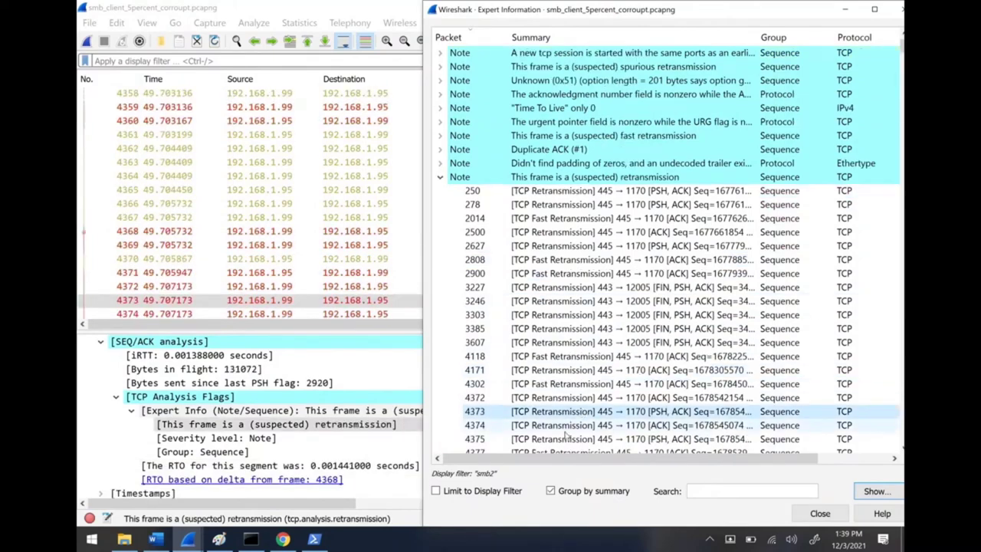
pyautogui.click(571, 425)
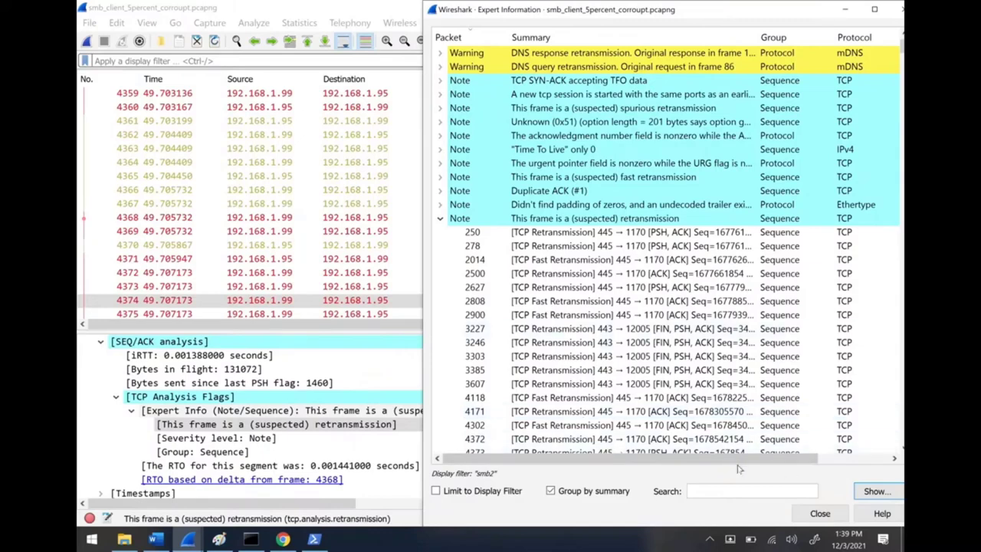
pyautogui.moveTo(740, 460); pyautogui.dragTo(811, 460)
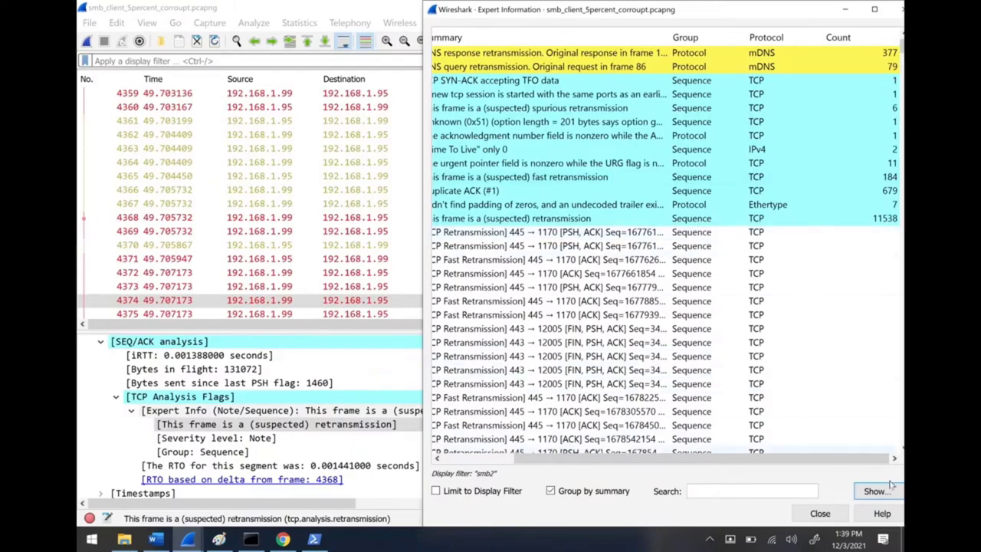
pyautogui.click(820, 514)
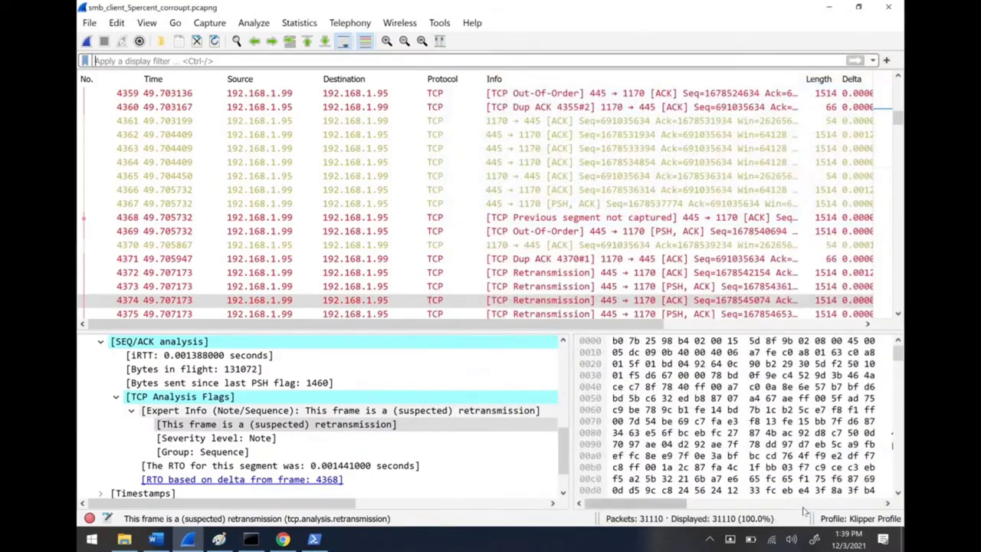
# - Open the SMB_Wireless capture file from the Wireshark Bsides Presentation folder
pyautogui.click(89, 22)
pyautogui.click(97, 42)
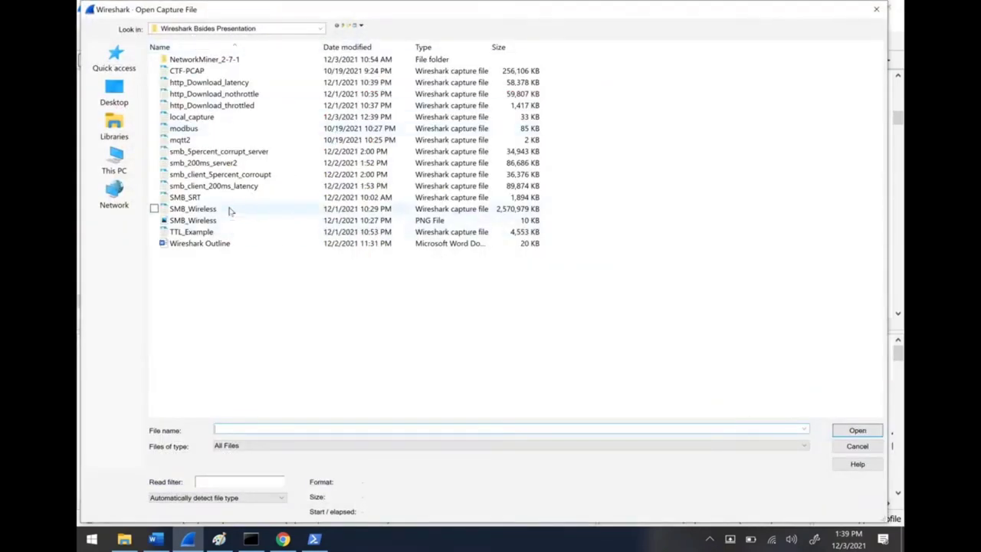
pyautogui.click(858, 430)
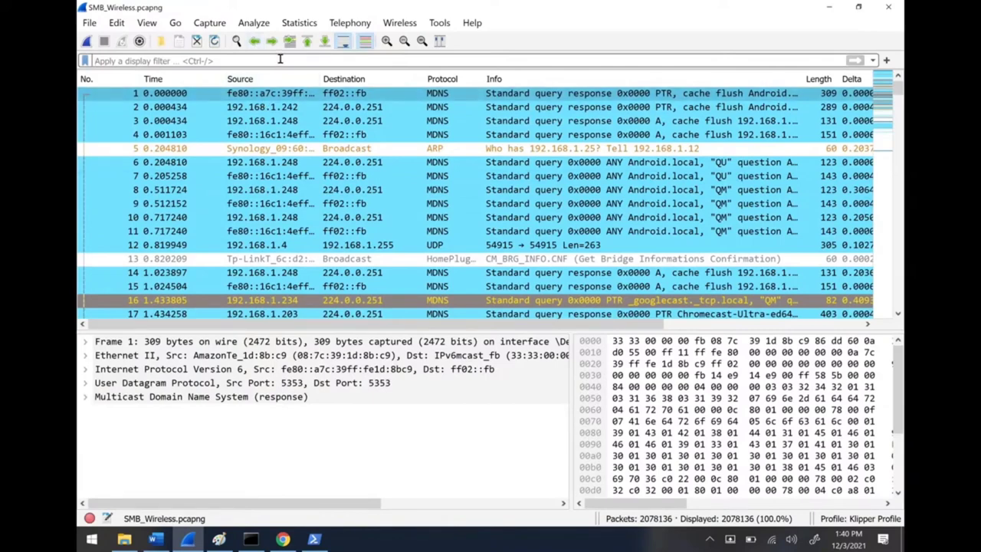
# - Apply the display filter tcp.port==445 to the SMB_Wireless capture
pyautogui.write('tcp.por')
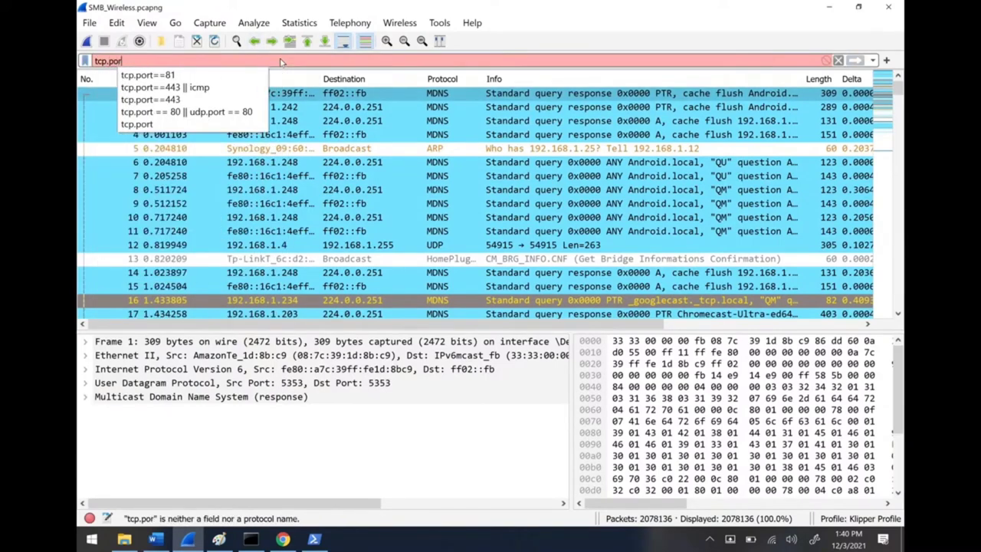
pyautogui.write('t==445')
pyautogui.press('Return')
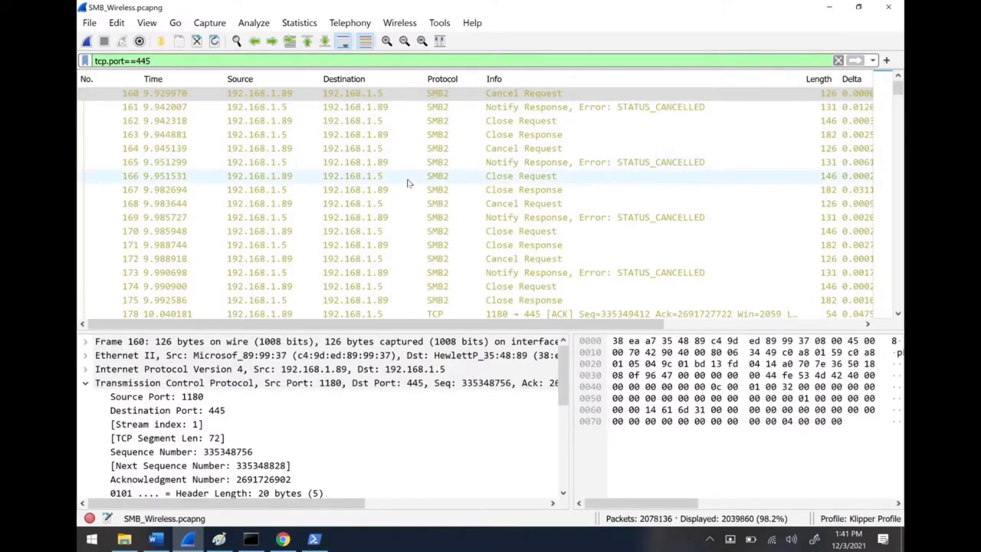
# - Open the I/O Graphs, disable the tcp.port==80 graph and enable the All Packets graph filtered on tcp.port==445
pyautogui.click(291, 22)
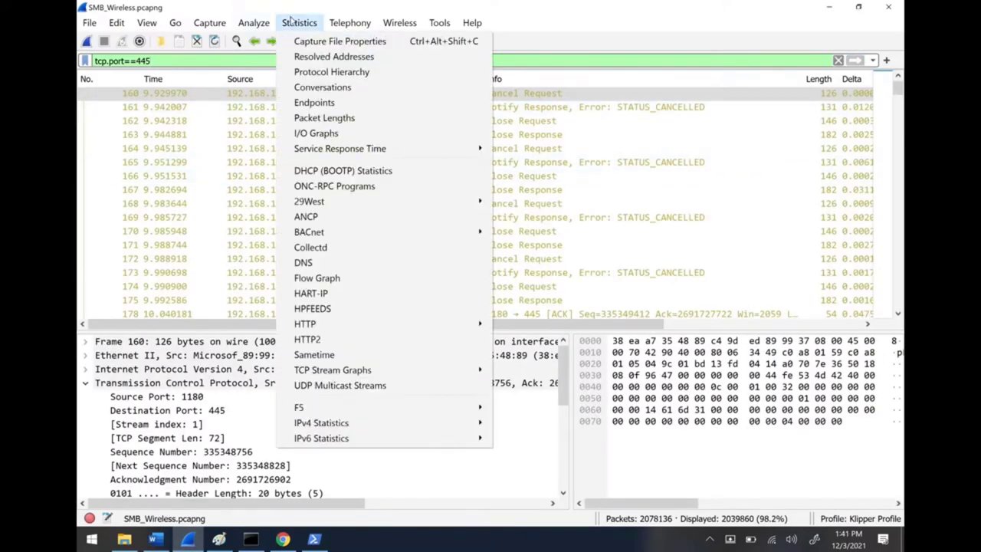
pyautogui.click(328, 133)
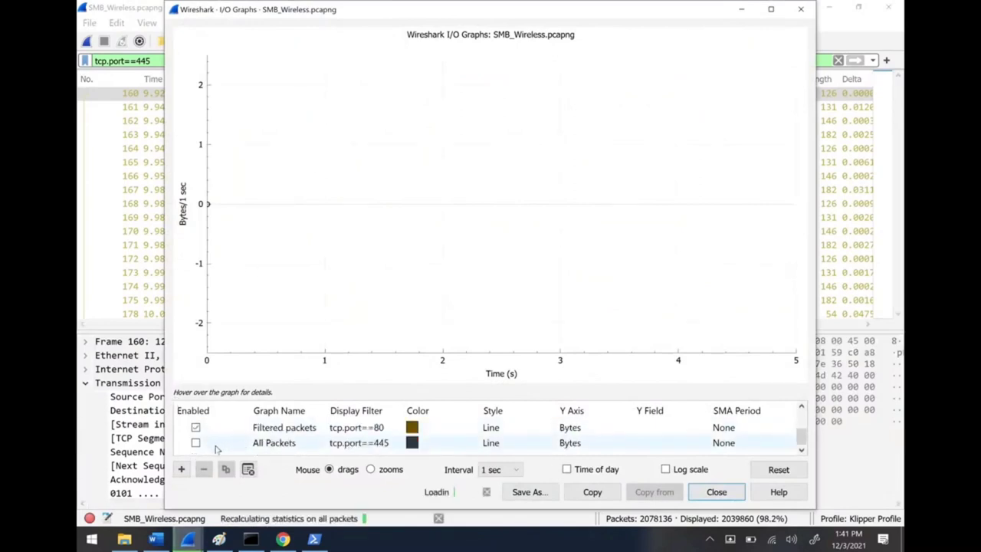
pyautogui.click(190, 431)
pyautogui.click(196, 443)
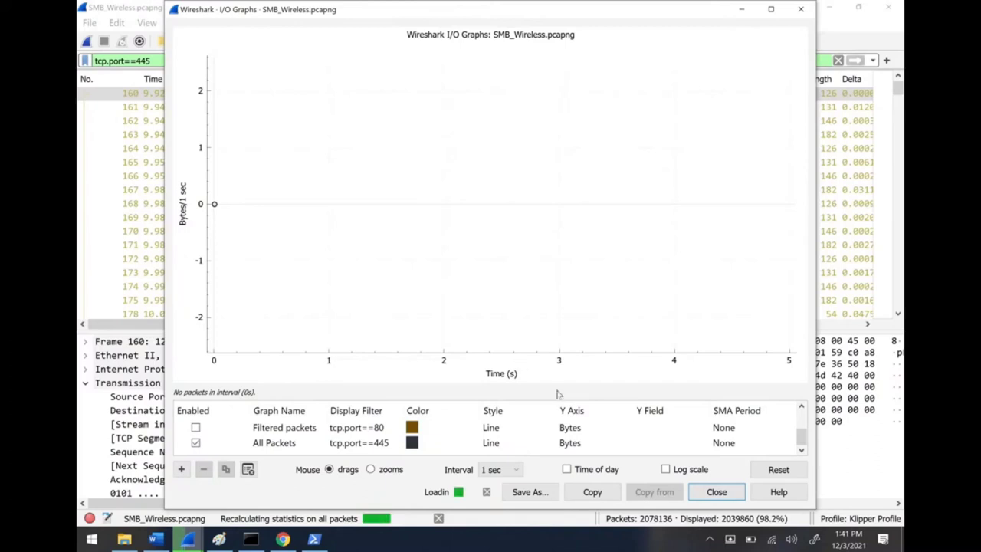
# - Switch to File Explorer, open the SMB_Wireless PNG image, and minimize the folder window to view it
pyautogui.click(124, 539)
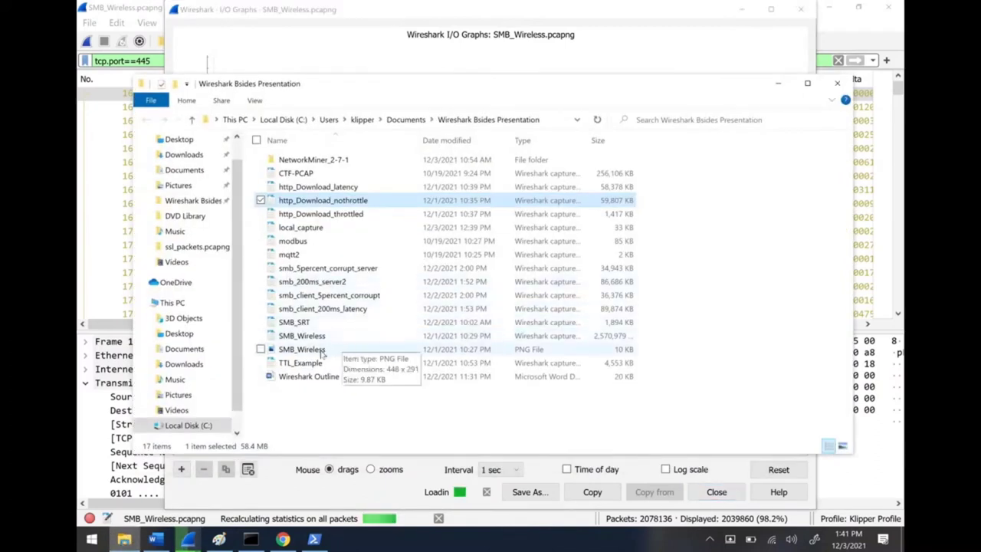
pyautogui.doubleClick(323, 350)
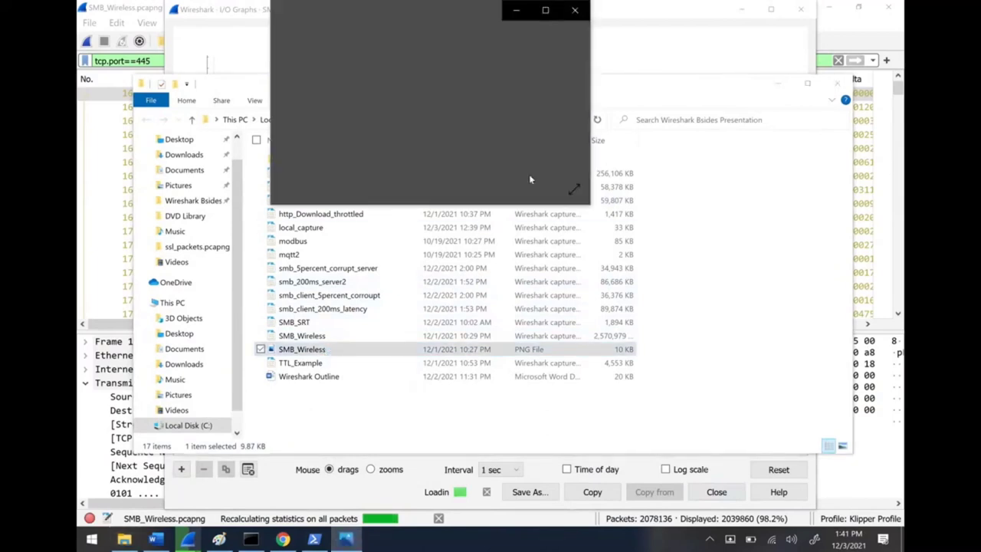
pyautogui.click(779, 85)
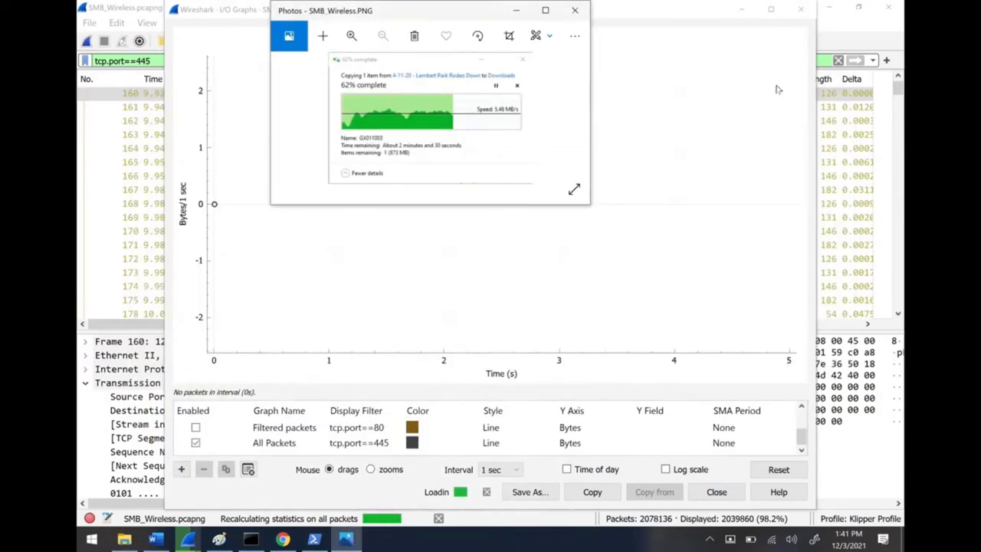
# - Compare the SMB_Wireless file copy image with the I/O graph for tcp.port==445, then close the image and the graph
pyautogui.moveTo(451, 13); pyautogui.dragTo(301, 18)
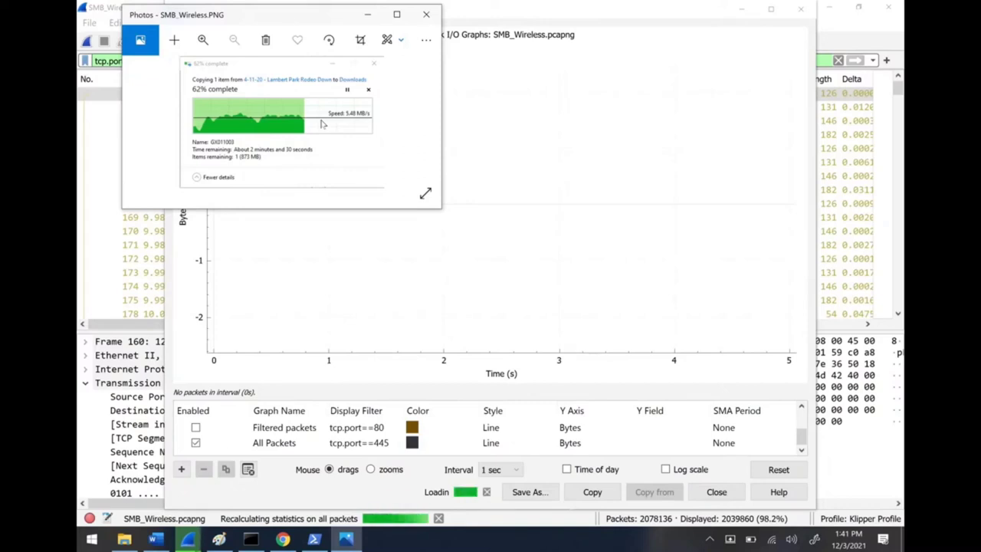
pyautogui.moveTo(325, 22); pyautogui.dragTo(615, 212)
pyautogui.moveTo(656, 244); pyautogui.dragTo(697, 267)
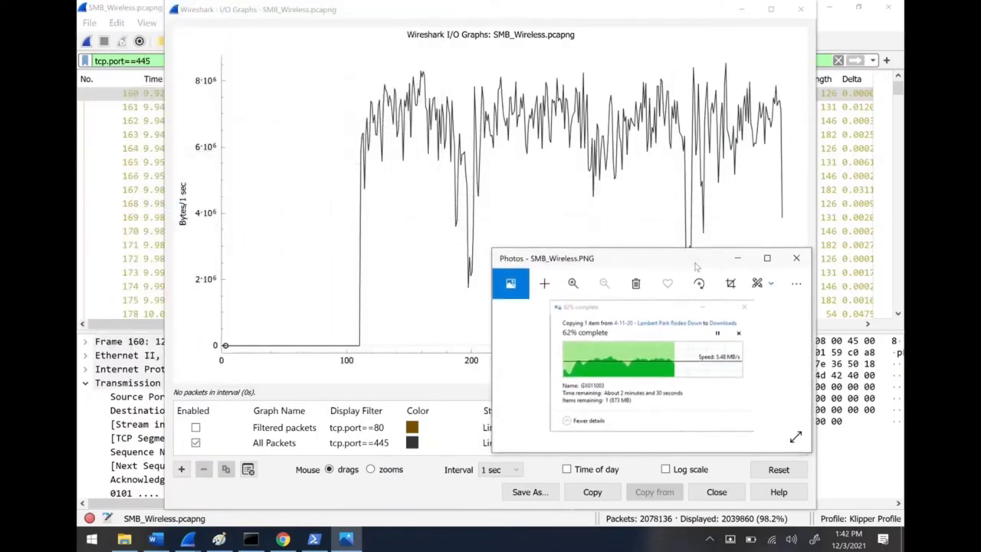
pyautogui.moveTo(697, 267); pyautogui.dragTo(690, 246)
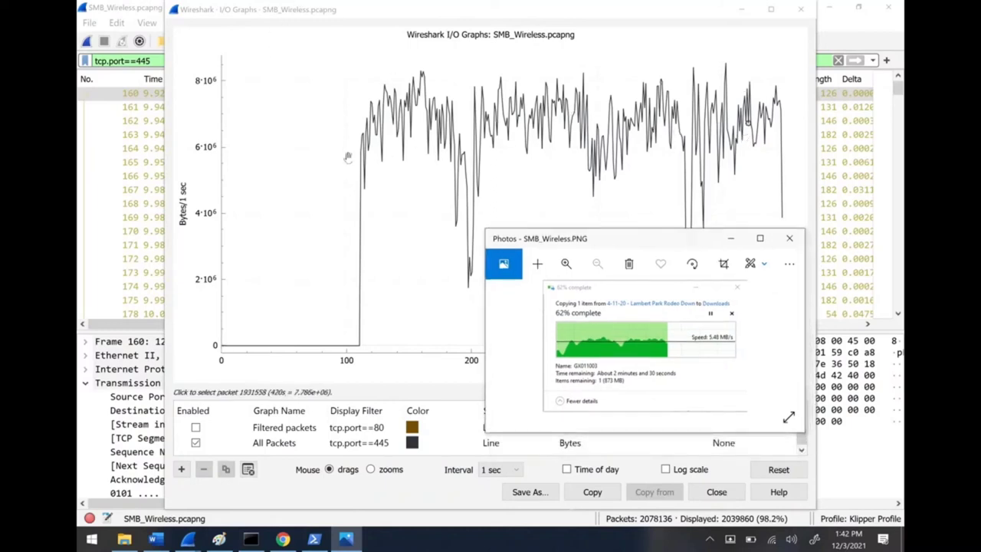
pyautogui.moveTo(676, 244); pyautogui.dragTo(626, 216)
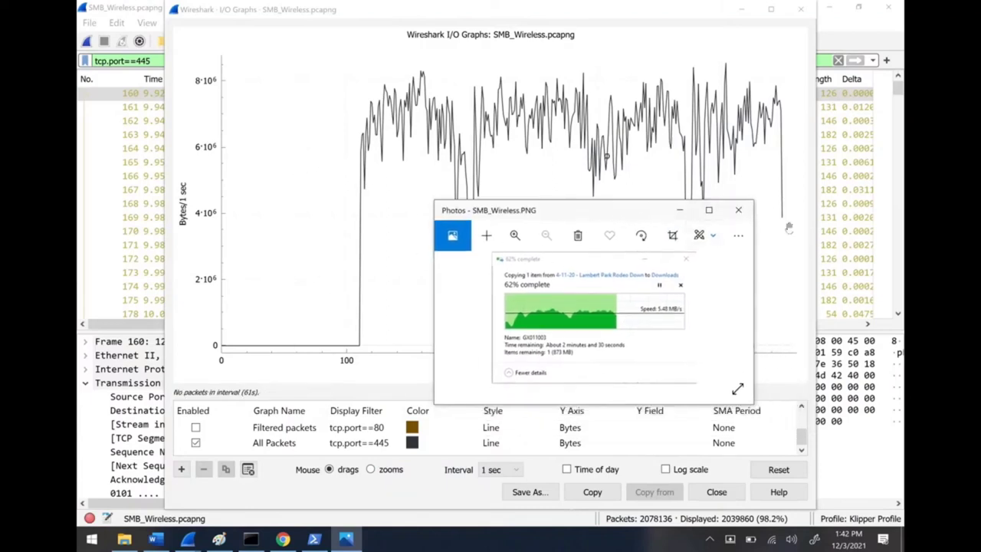
pyautogui.click(738, 210)
pyautogui.click(801, 9)
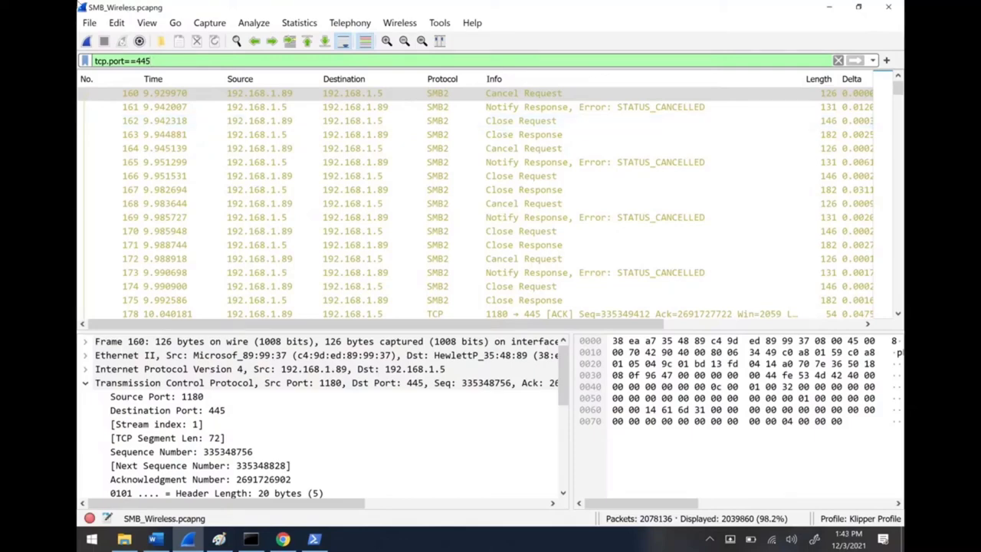
# - Open the smb_client_200ms_latency capture file from the Wireshark Bsides Presentation folder
pyautogui.click(91, 23)
pyautogui.moveTo(117, 23)
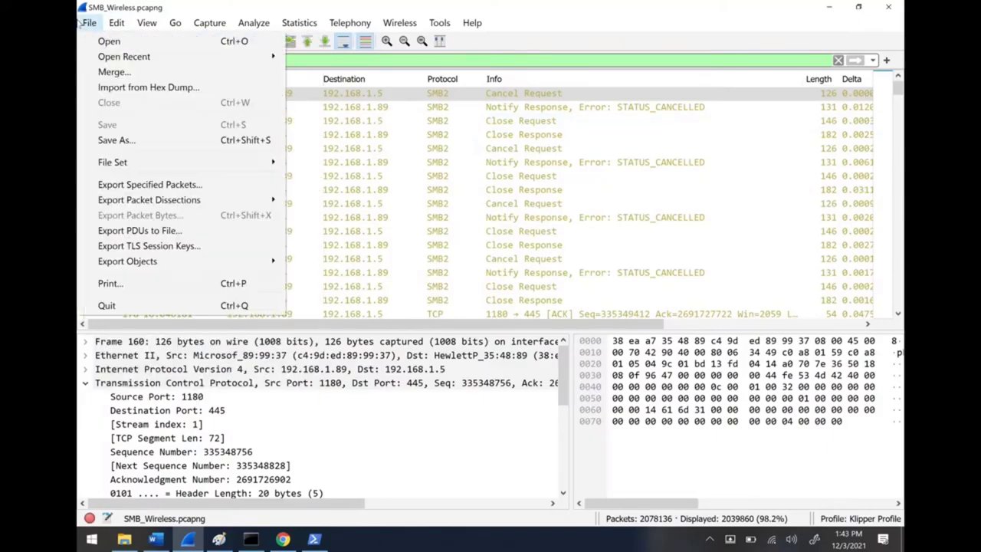
pyautogui.click(106, 40)
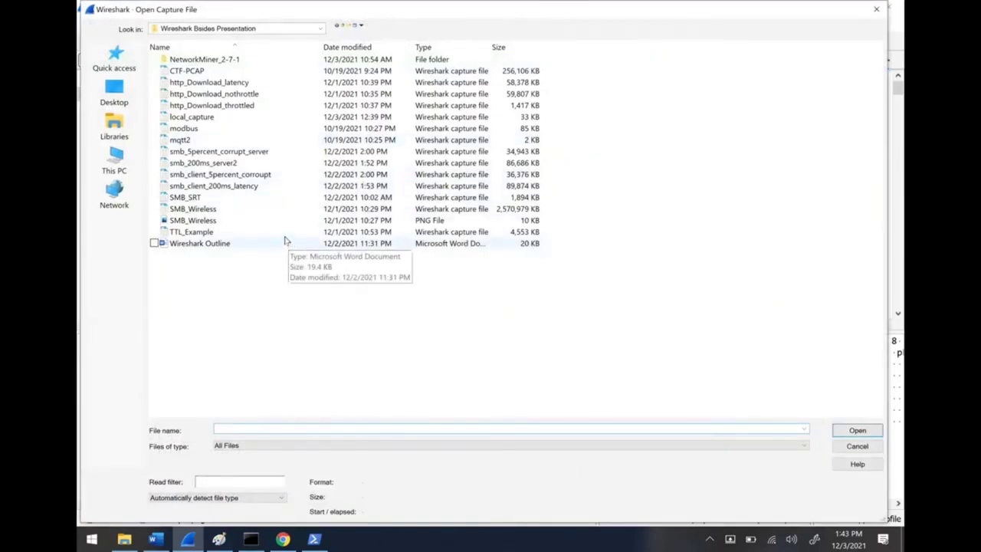
pyautogui.click(236, 188)
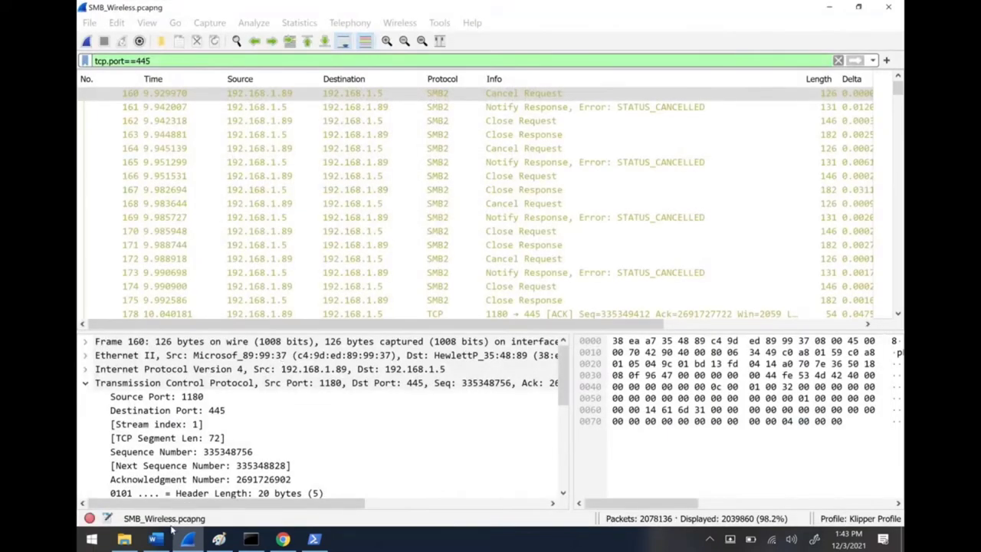
pyautogui.click(187, 541)
pyautogui.click(187, 540)
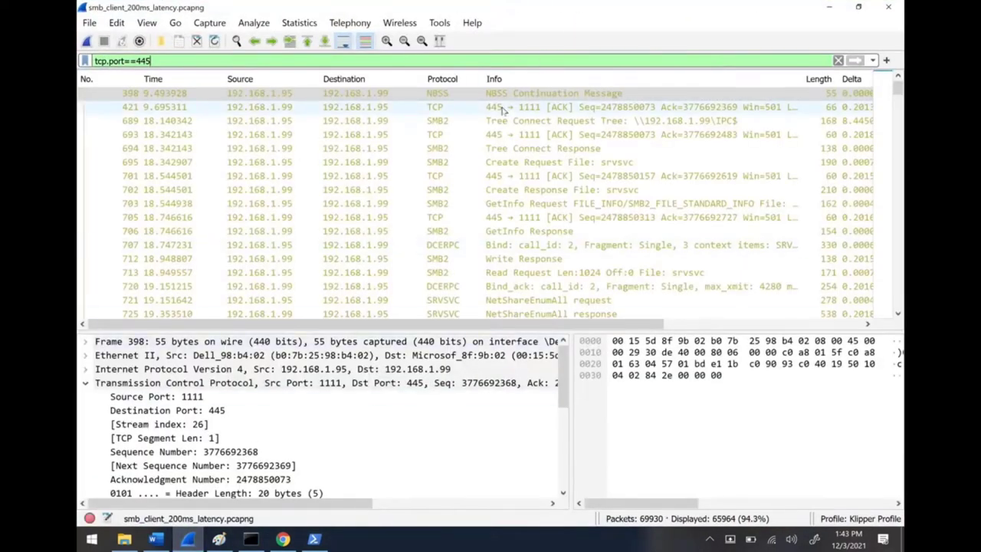
# - Launch a second Wireshark instance and open the smb_200ms_server2 capture file in it
pyautogui.press('super')
pyautogui.write('wireshark')
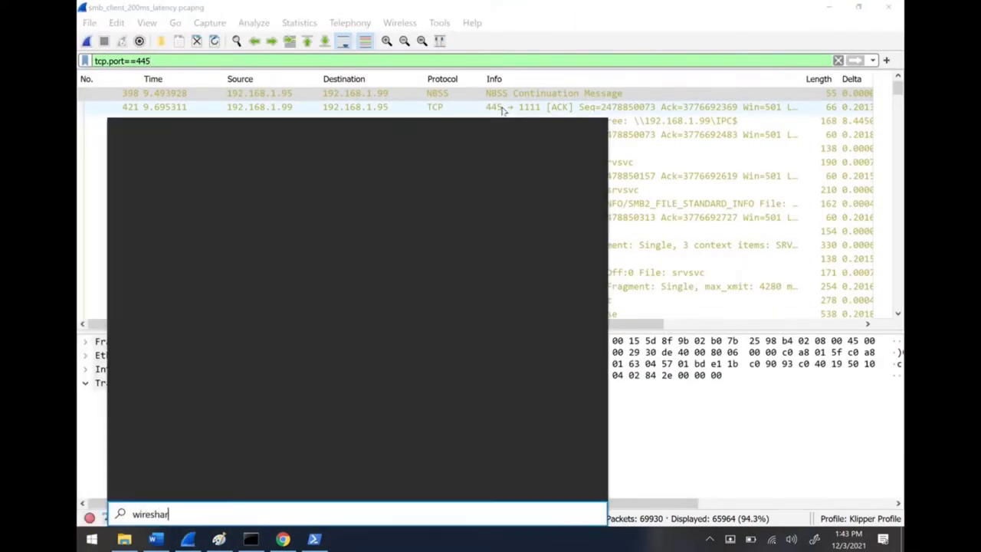
pyautogui.press('Return')
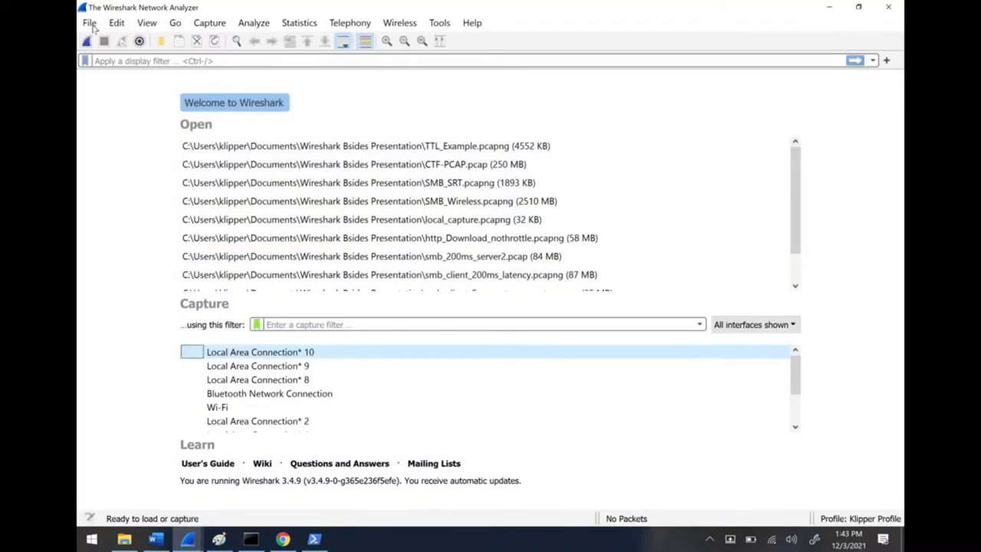
pyautogui.click(90, 23)
pyautogui.press('Escape')
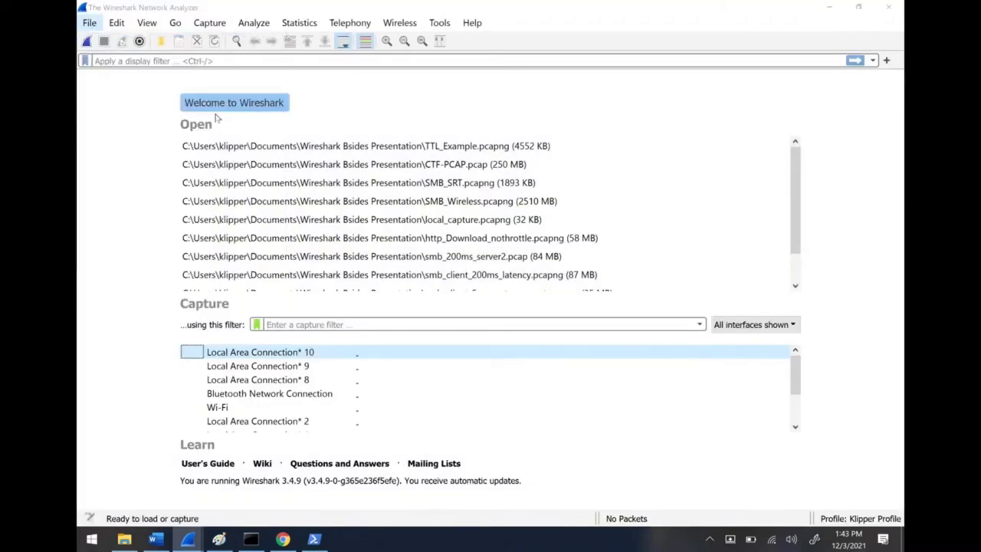
pyautogui.hotkey('ctrl', 'o')
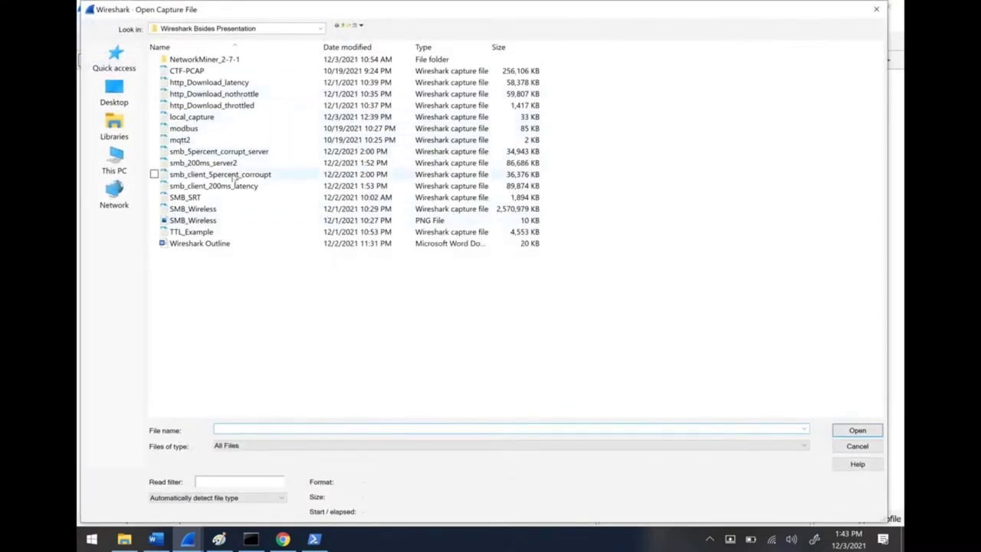
pyautogui.doubleClick(203, 163)
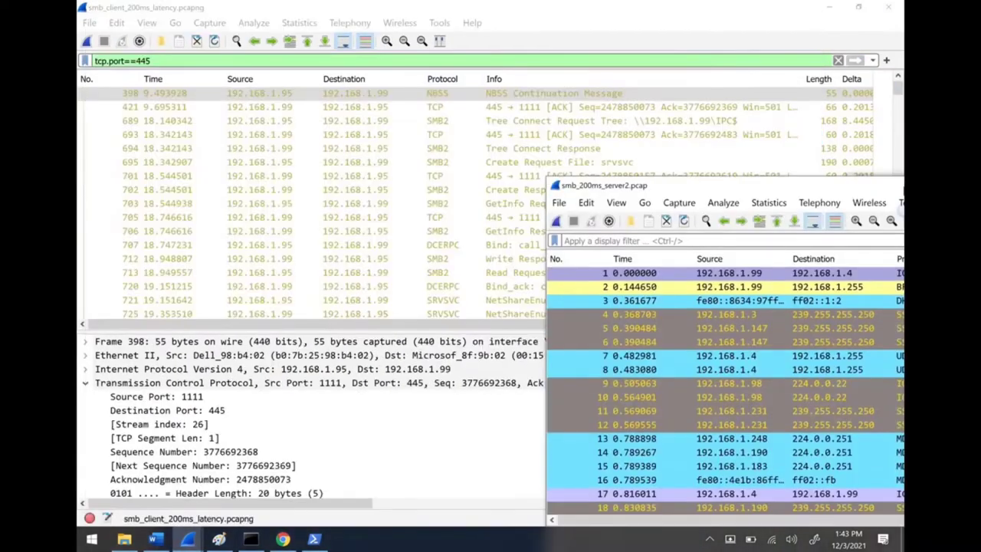
# - Arrange the smb_client_200ms_latency and smb_200ms_server2 capture windows side by side
pyautogui.press('super+Right')
pyautogui.click(157, 84)
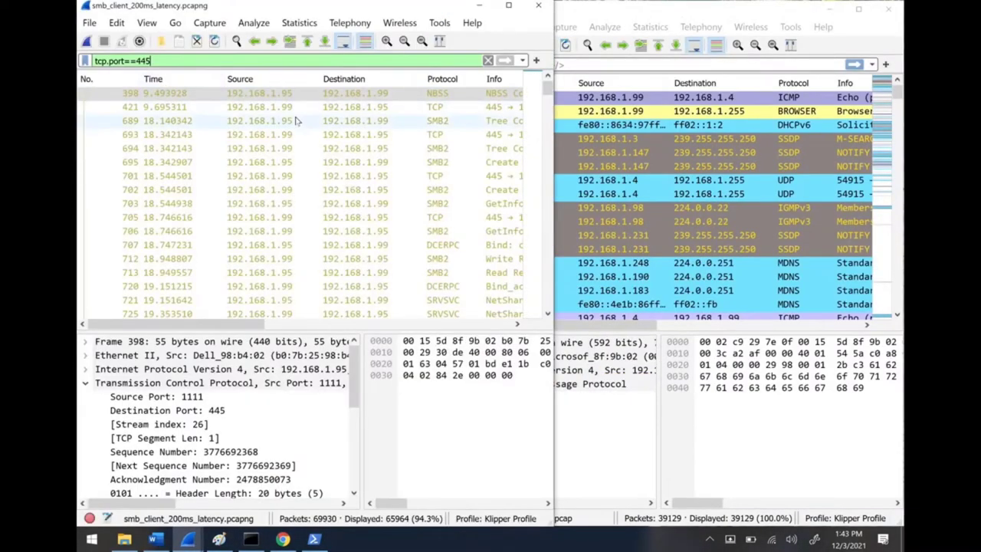
pyautogui.click(669, 15)
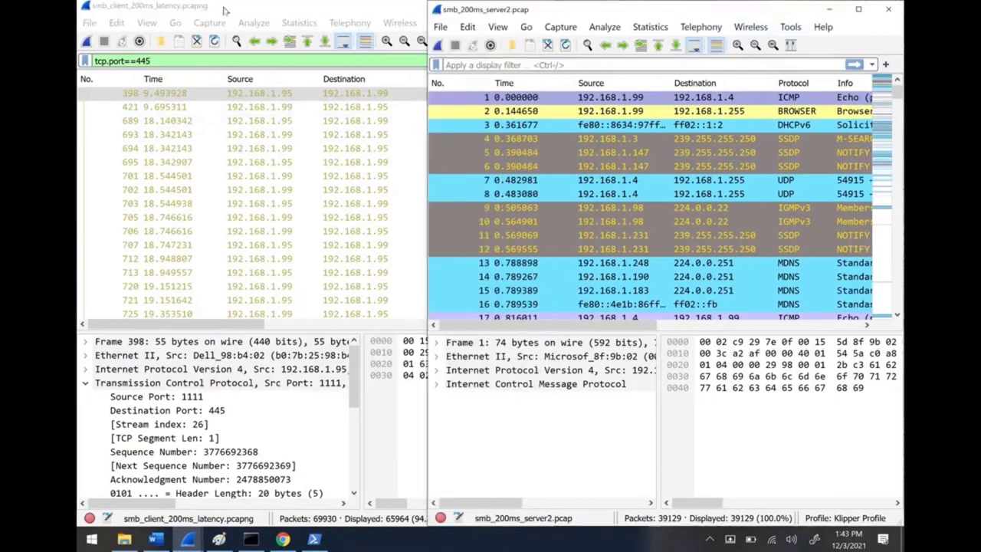
pyautogui.click(224, 10)
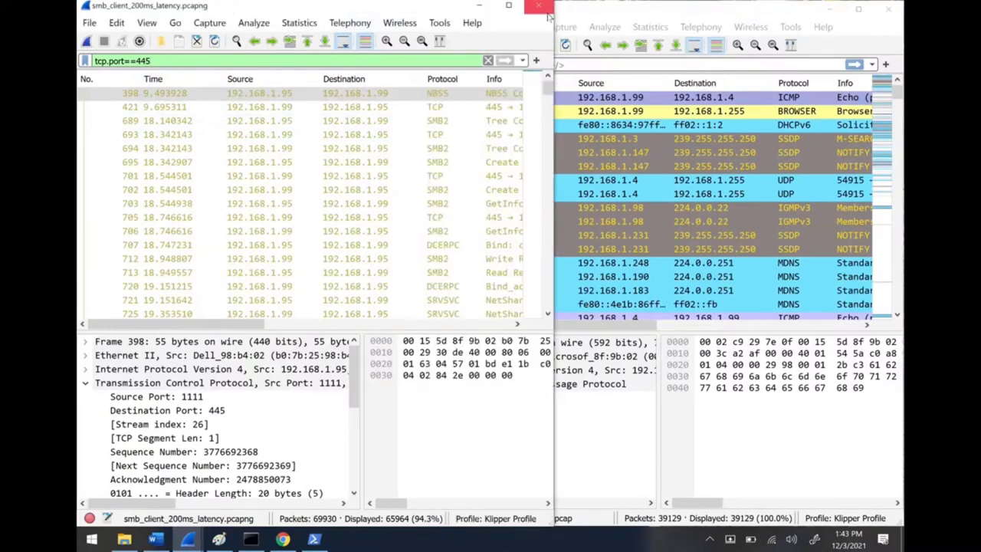
pyautogui.moveTo(555, 21); pyautogui.dragTo(545, 21)
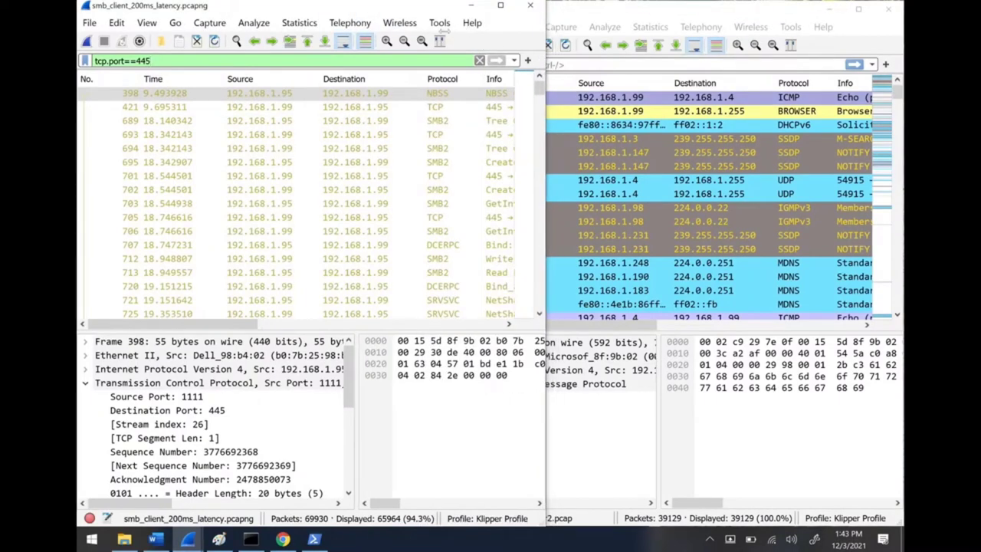
pyautogui.moveTo(429, 5); pyautogui.dragTo(429, 9)
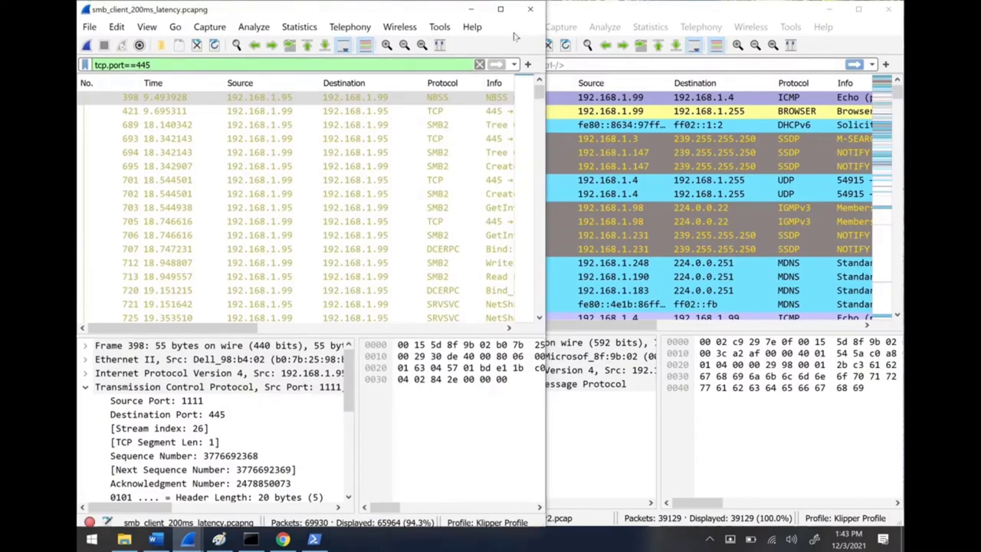
# - Apply the display filter tcp.port==445 to the smb_200ms_server2 capture
pyautogui.click(740, 65)
pyautogui.write('tc')
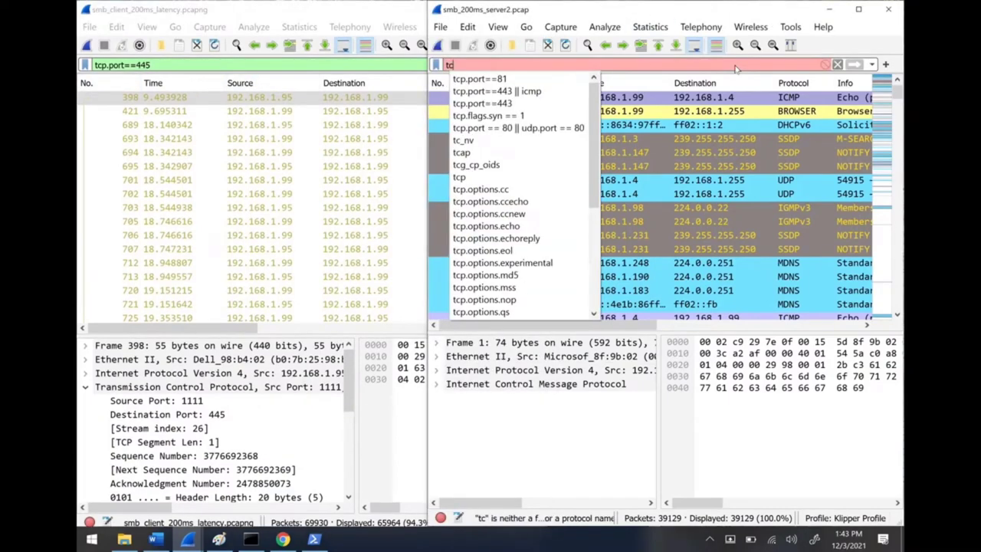
pyautogui.write('p.port==445')
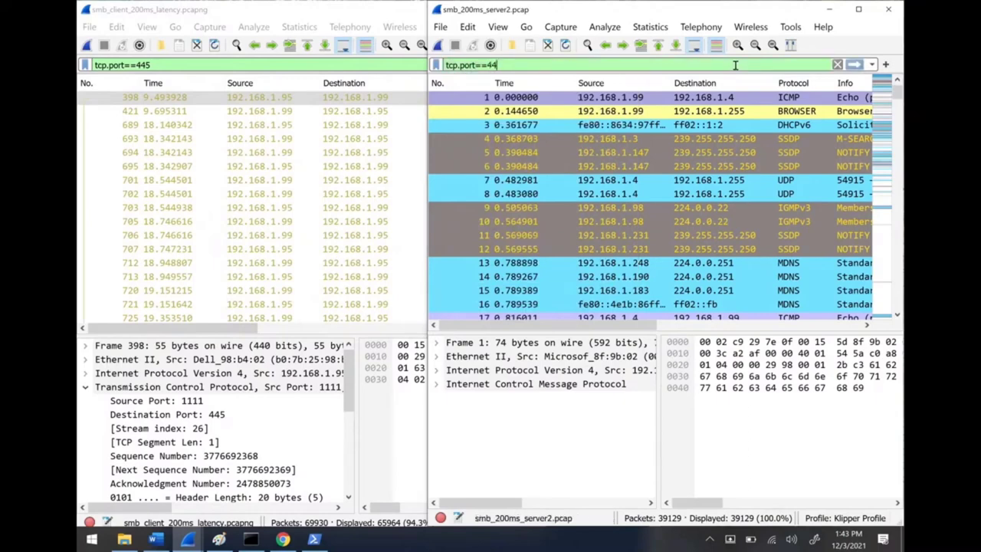
pyautogui.press('Return')
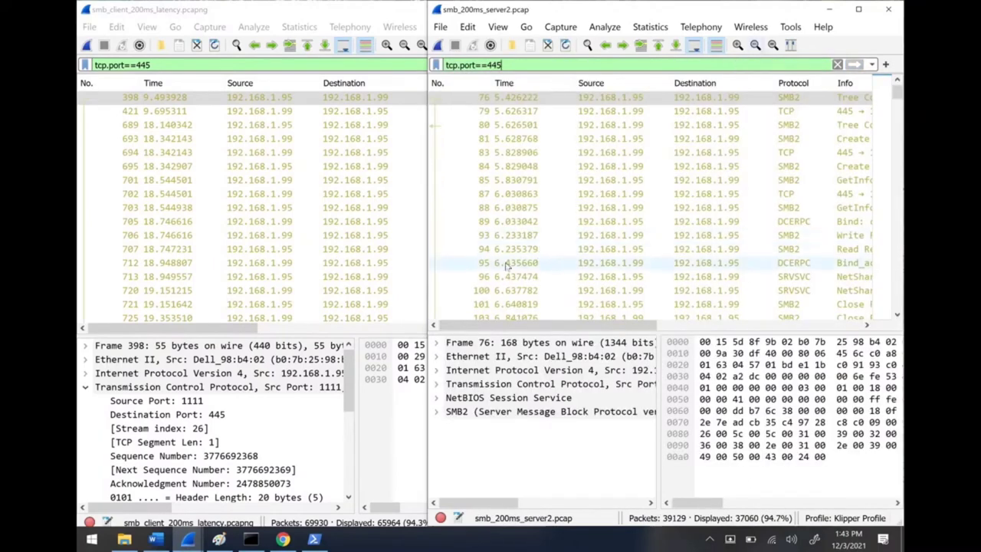
# - Filter the client capture on the IP Identification value 0x30df taken from packet 689, the Tree Connect Request
pyautogui.moveTo(194, 331); pyautogui.dragTo(146, 328)
pyautogui.click(282, 125)
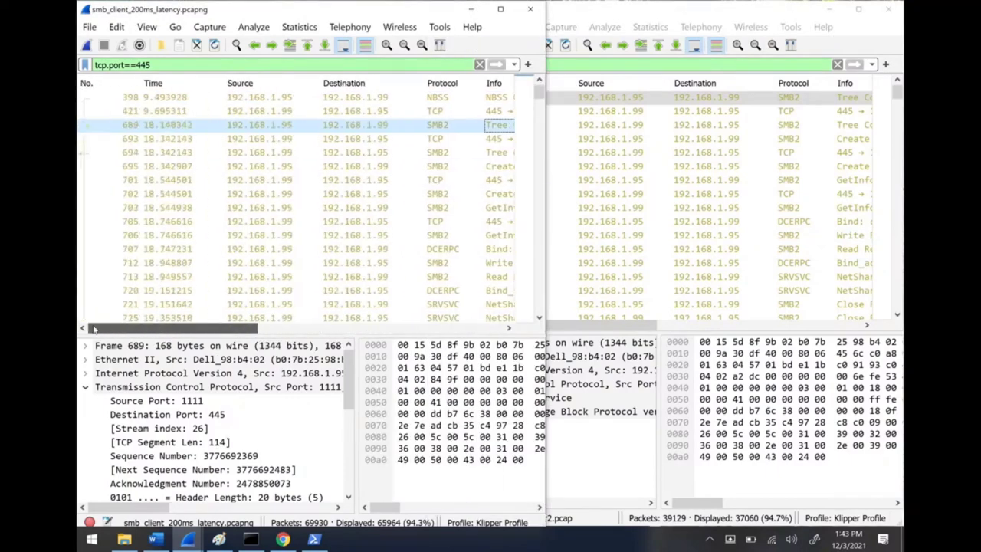
pyautogui.click(85, 387)
pyautogui.click(85, 373)
pyautogui.click(219, 445)
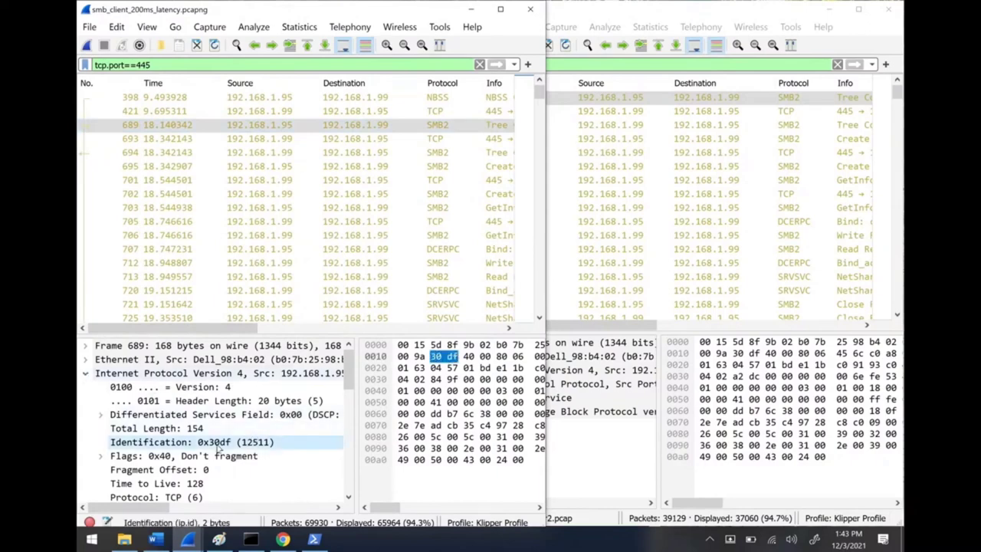
pyautogui.rightClick(217, 446)
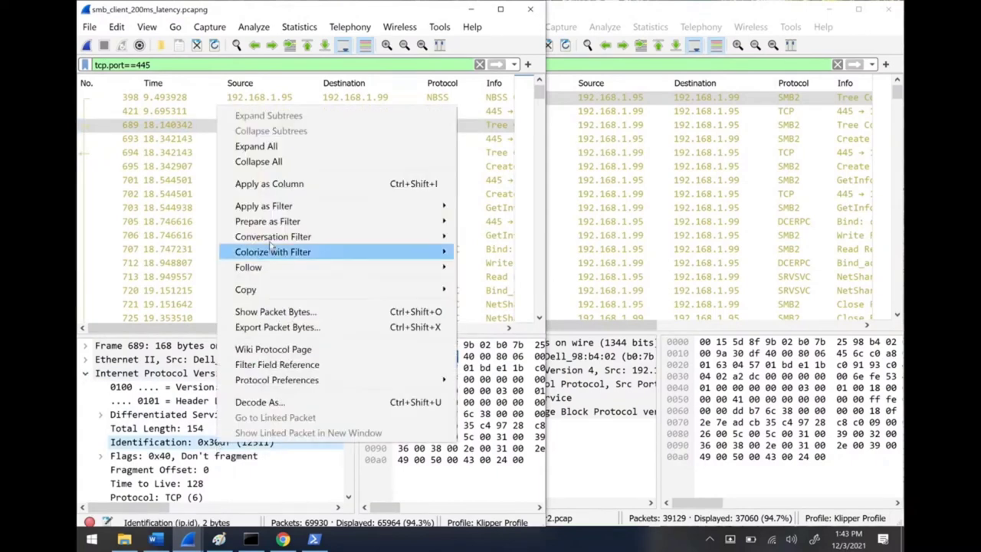
pyautogui.moveTo(314, 221)
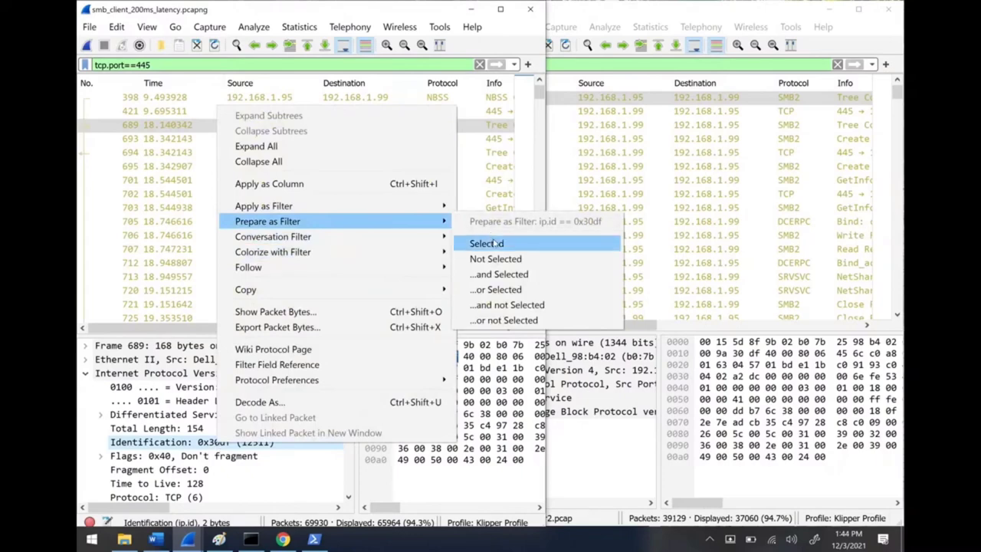
pyautogui.click(483, 244)
pyautogui.press('Return')
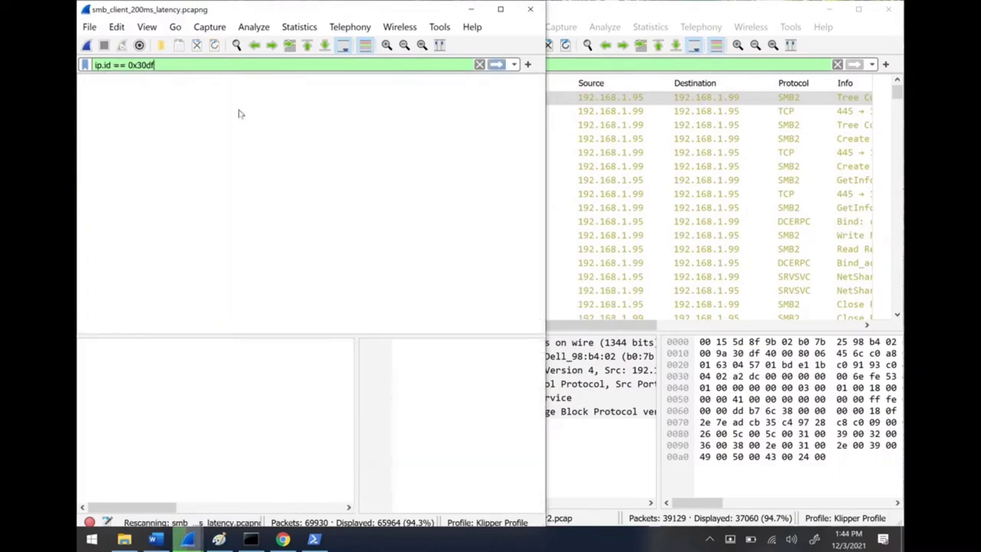
# - Copy the filter ip.id == 0x30df from the client capture and apply it to the smb_200ms_server2 capture
pyautogui.tripleClick(192, 65)
pyautogui.hotkey('ctrl', 'c')
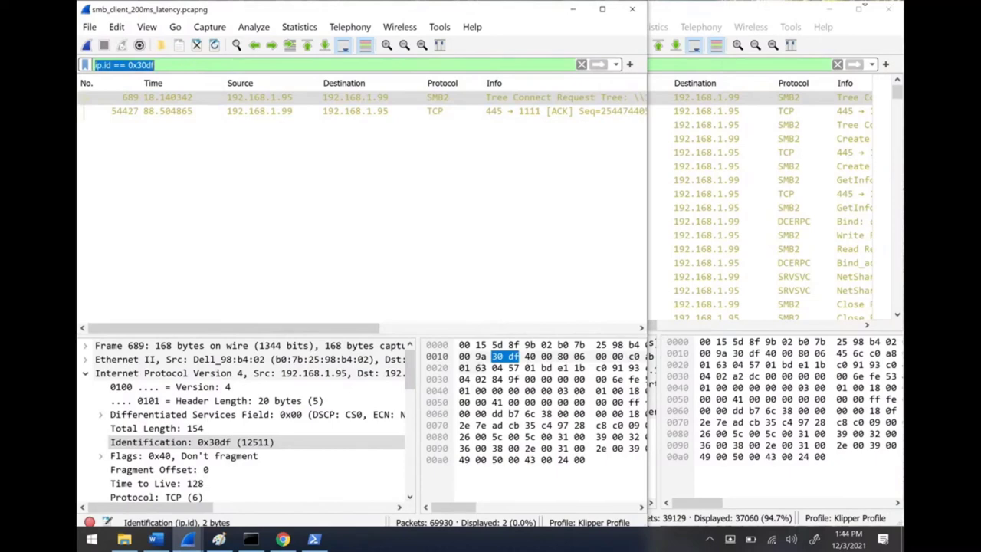
pyautogui.click(732, 10)
pyautogui.tripleClick(509, 65)
pyautogui.hotkey('ctrl', 'v')
pyautogui.press('Return')
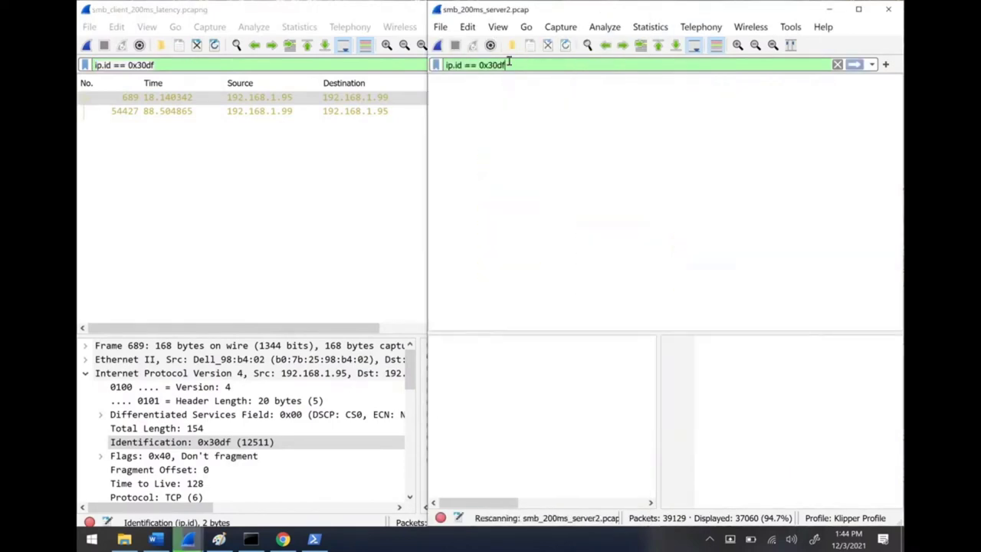
# - Mark the matching Tree Connect Request packets, number 76 in the server capture and number 689 in the client capture
pyautogui.rightClick(634, 98)
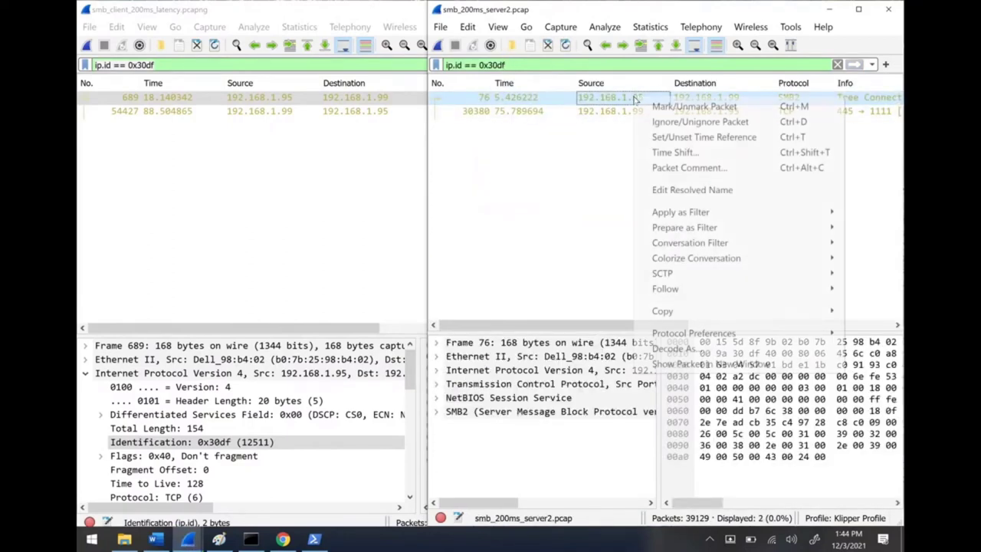
pyautogui.click(706, 105)
pyautogui.click(262, 100)
pyautogui.rightClick(262, 99)
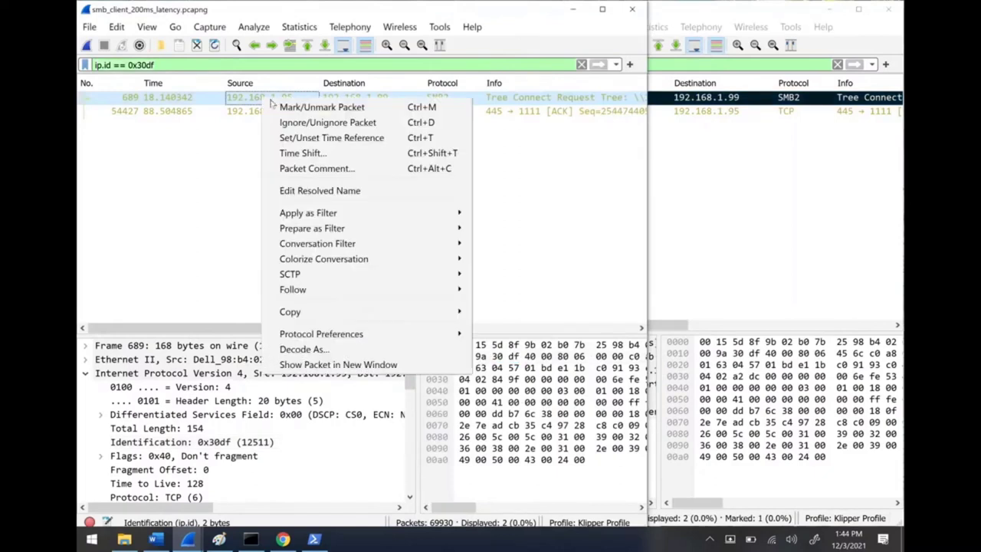
pyautogui.click(330, 105)
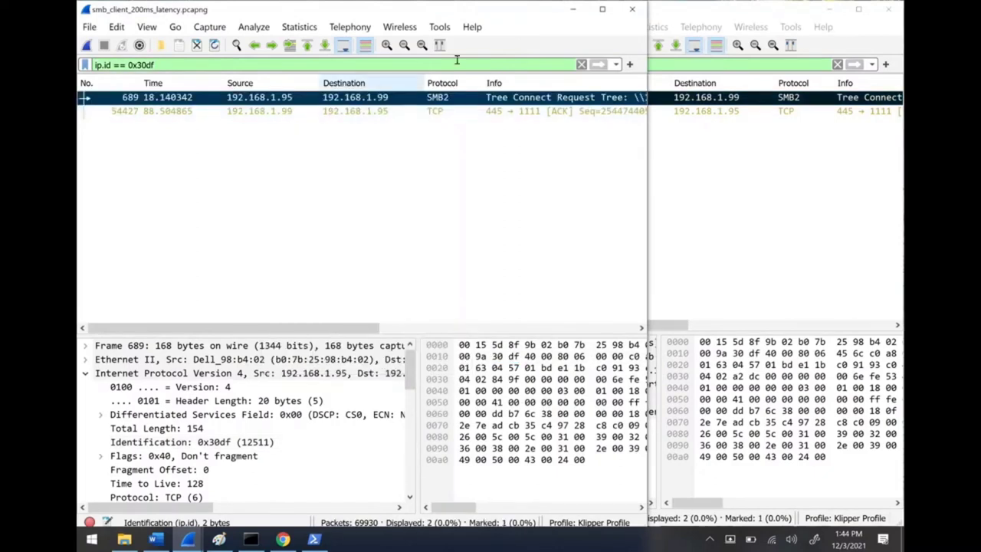
# - Apply the display filter tcp.port==445 to both the smb_client_200ms_latency and smb_200ms_server2 captures
pyautogui.tripleClick(509, 65)
pyautogui.hotkey('ctrl', 'c')
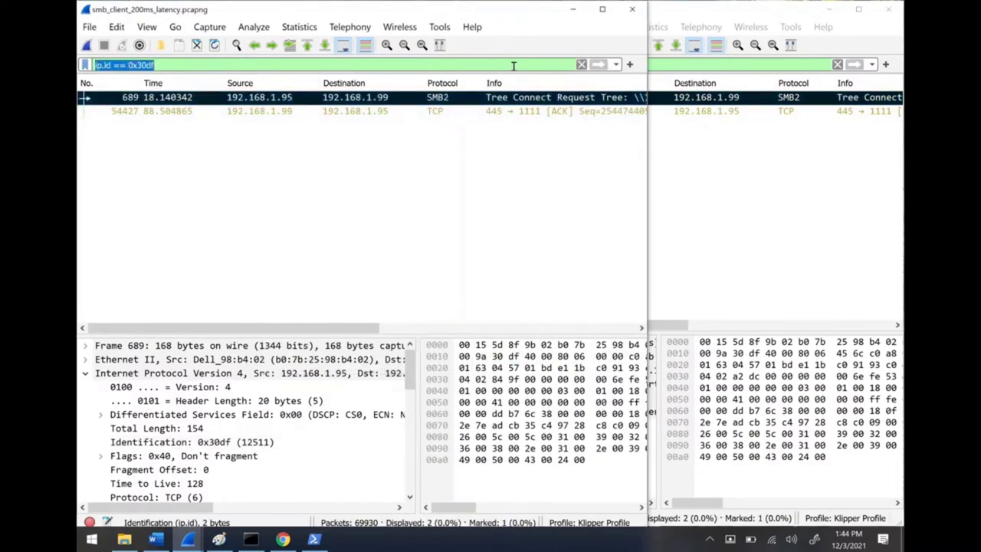
pyautogui.write('tcp.p')
pyautogui.press('Down')
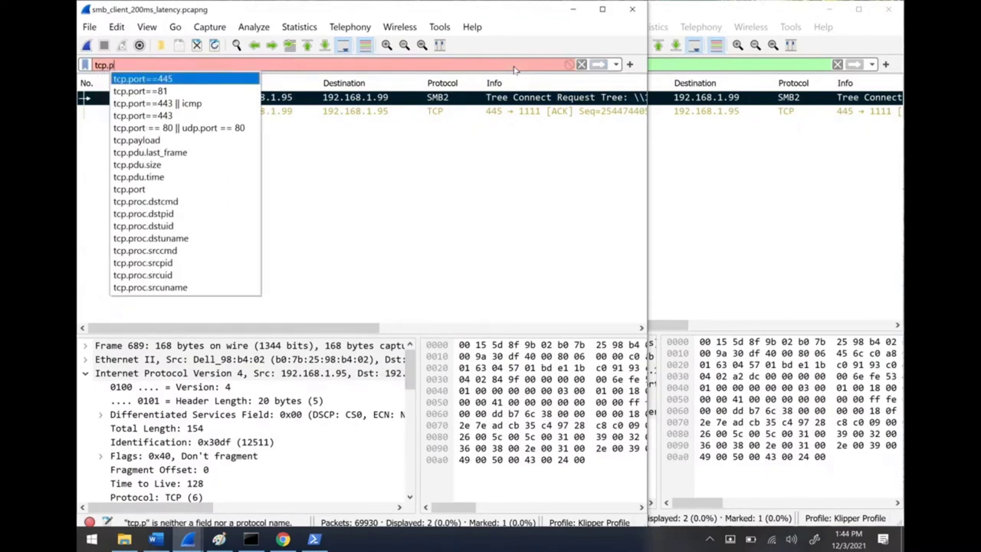
pyautogui.press('Return')
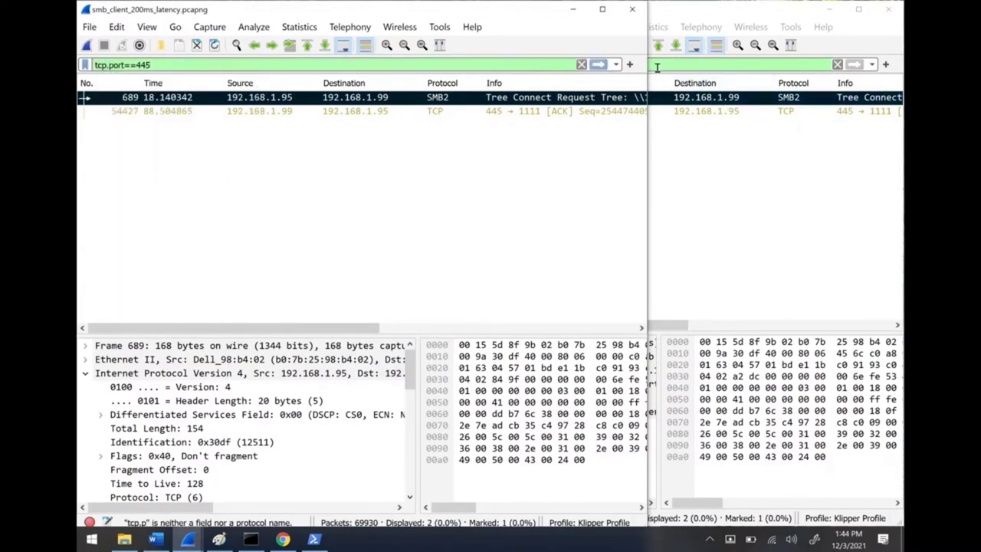
pyautogui.click(659, 77)
pyautogui.write('tcp')
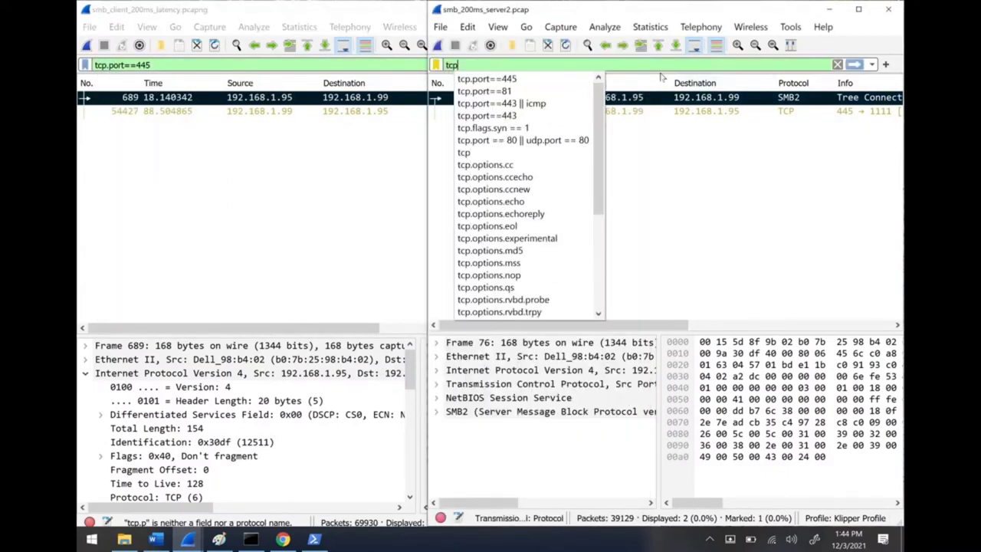
pyautogui.write('.port==445')
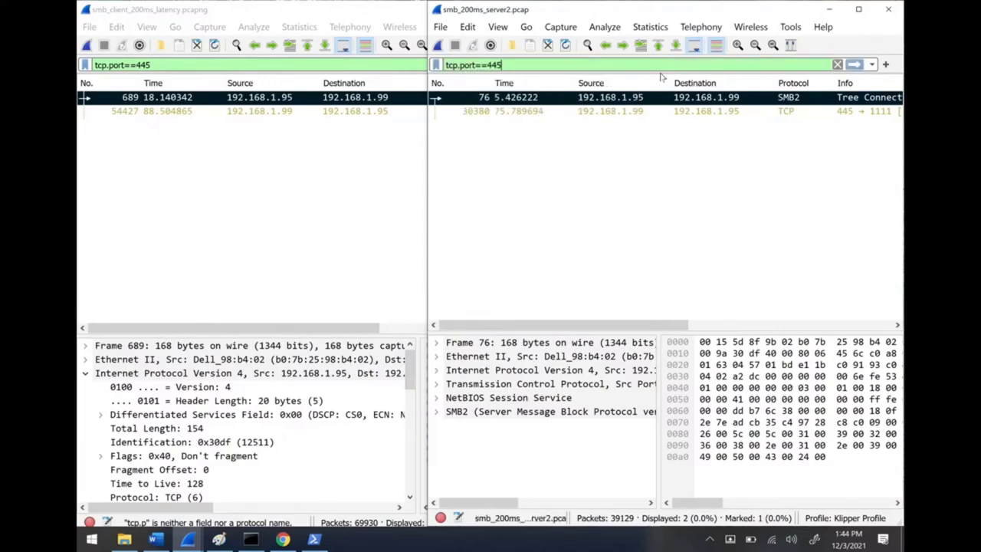
pyautogui.press('Return')
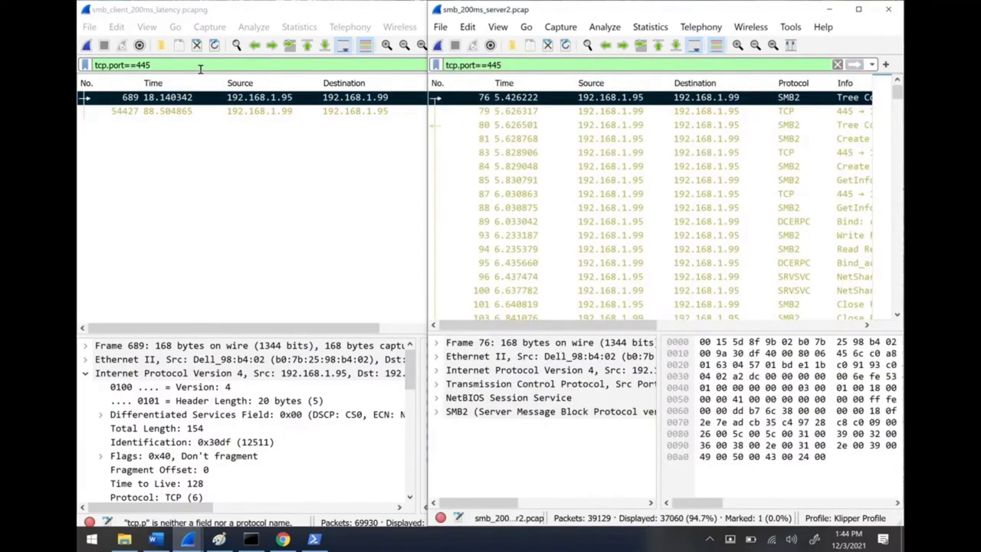
pyautogui.click(204, 68)
pyautogui.press('Return')
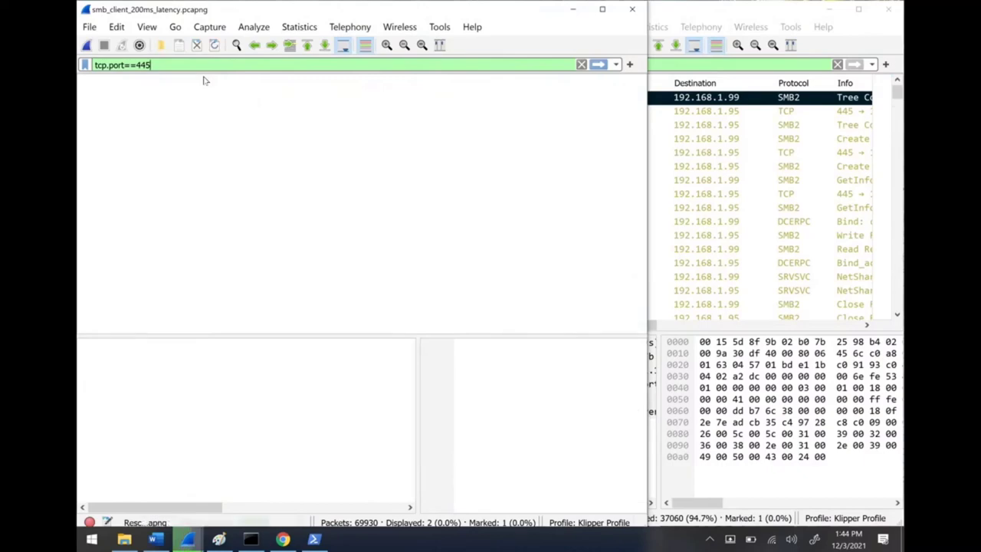
pyautogui.click(774, 99)
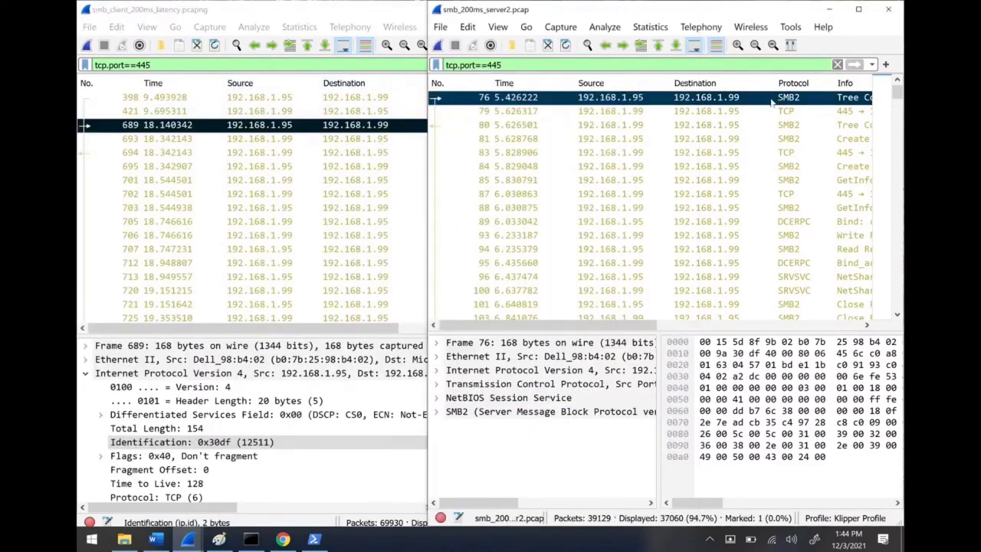
# - Close the client capture, then maximize the smb_200ms_server2 window and clear its display filter
pyautogui.click(418, 132)
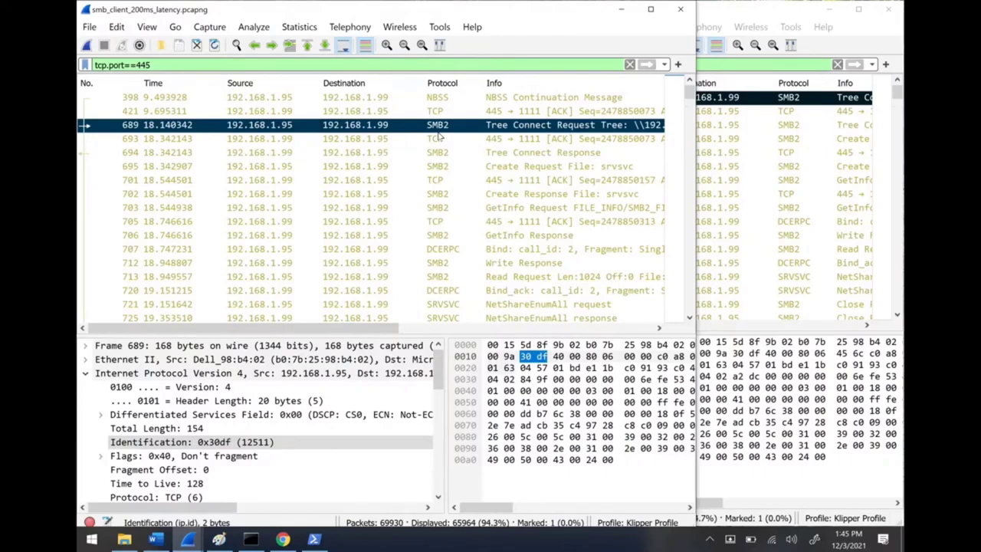
pyautogui.click(680, 9)
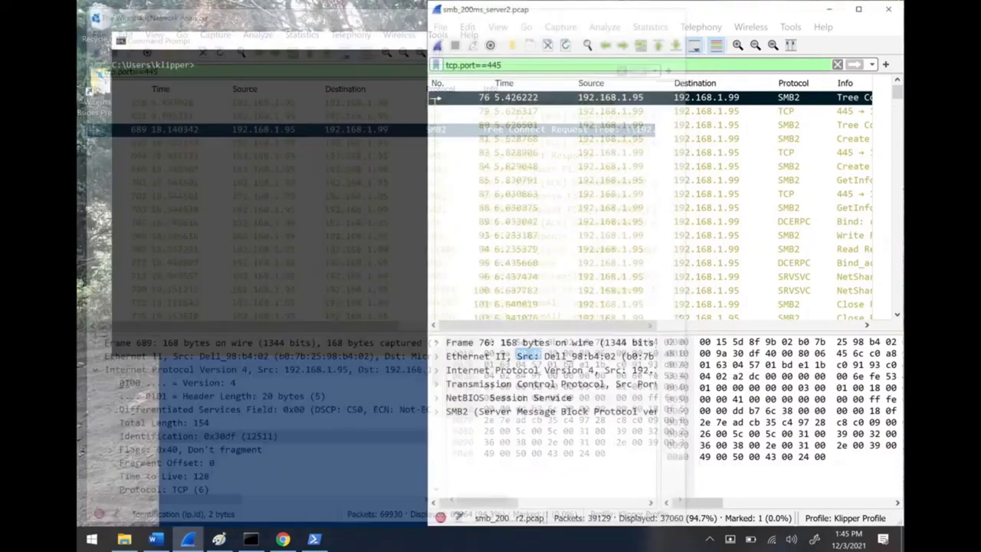
pyautogui.click(858, 9)
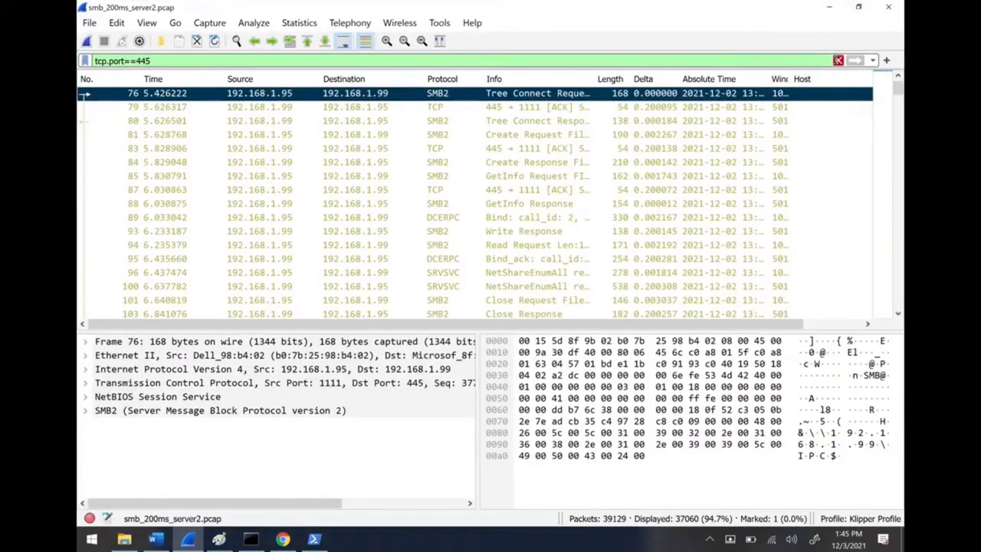
pyautogui.click(838, 60)
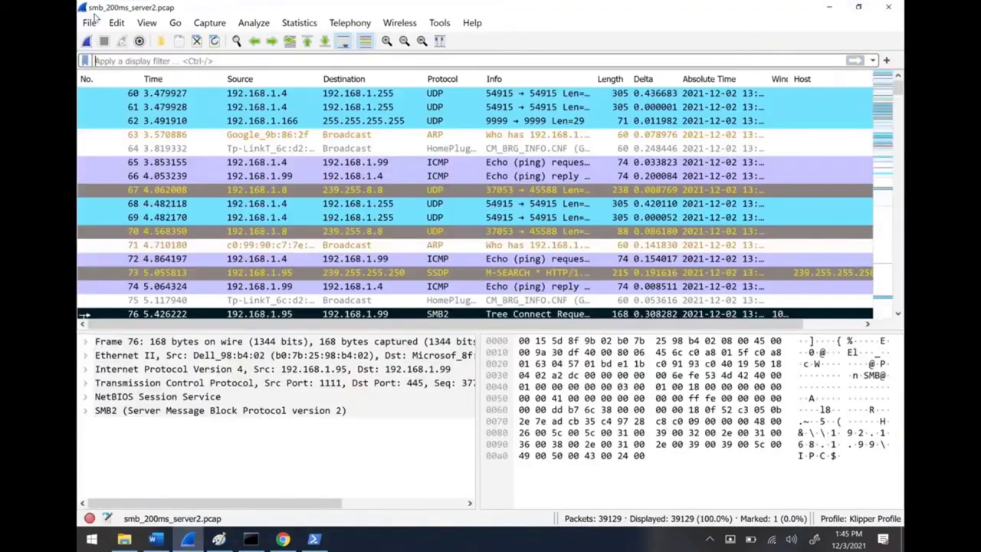
# - Open the CTF-PCAP capture from the Wireshark Bsides Presentation folder and look through its first packets
pyautogui.click(90, 23)
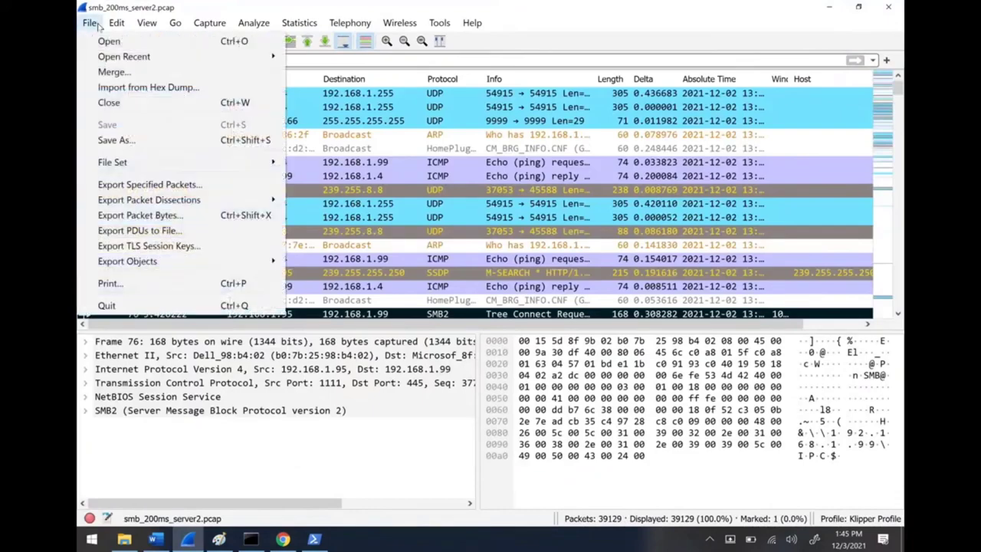
pyautogui.click(108, 38)
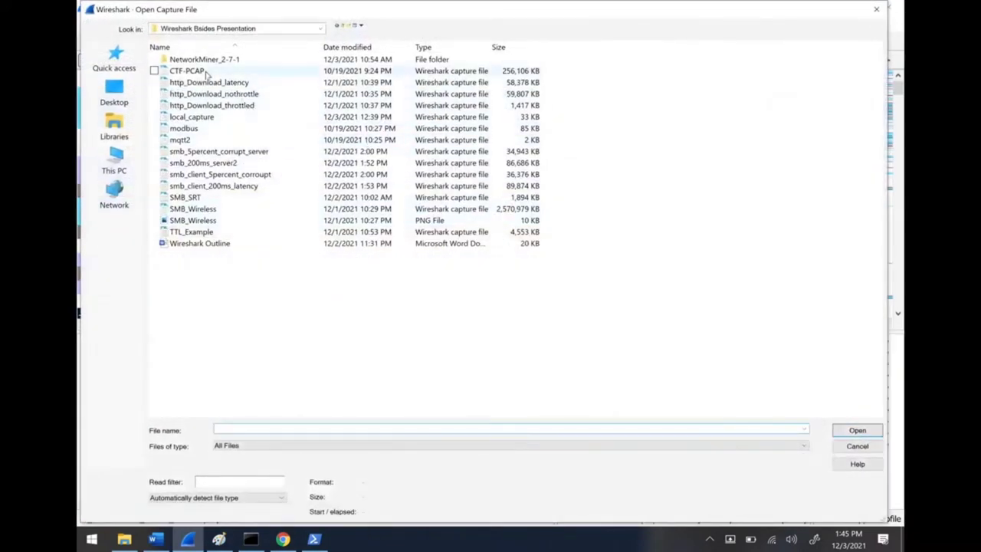
pyautogui.doubleClick(231, 87)
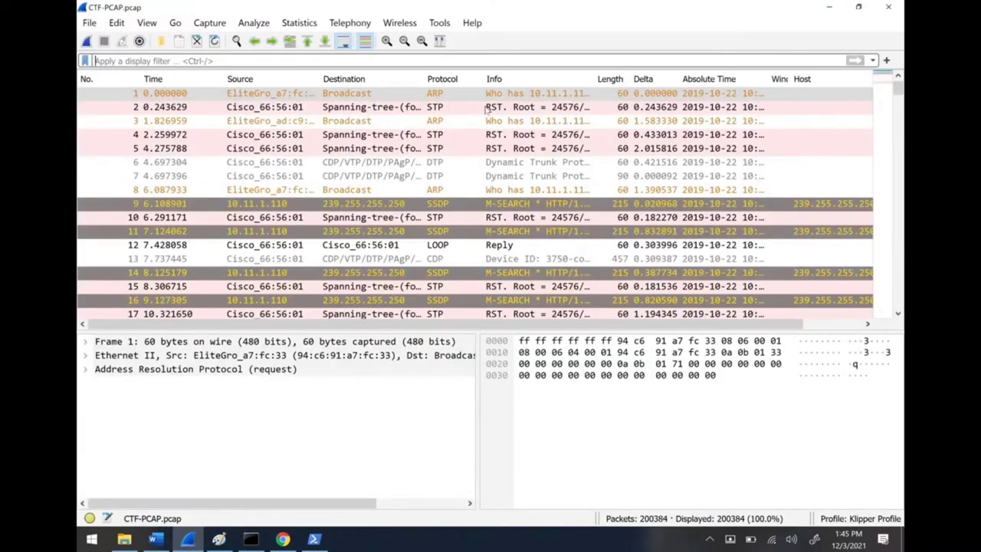
pyautogui.scroll(-10, 433, 219)
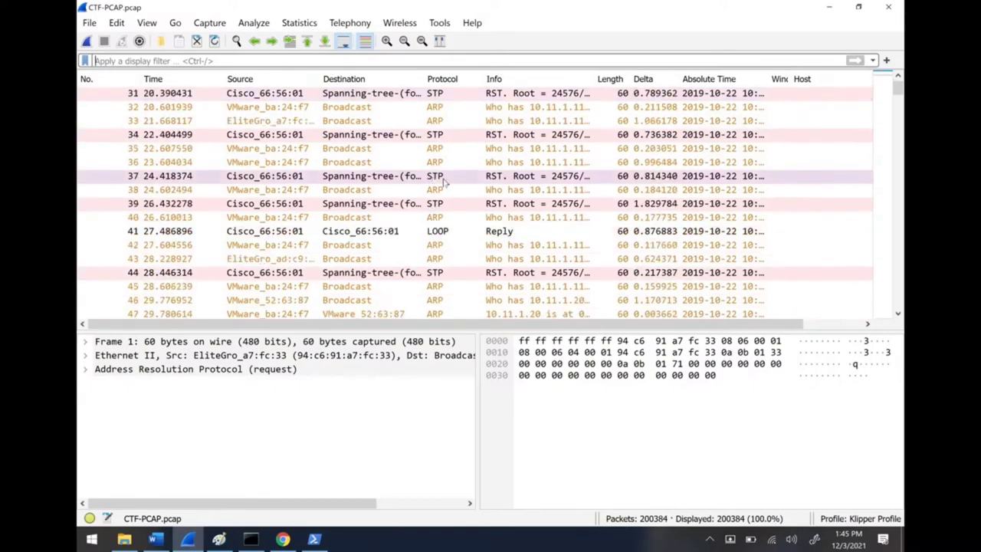
pyautogui.scroll(-9, 442, 180)
pyautogui.click(196, 60)
pyautogui.hotkey('ctrl', 'v')
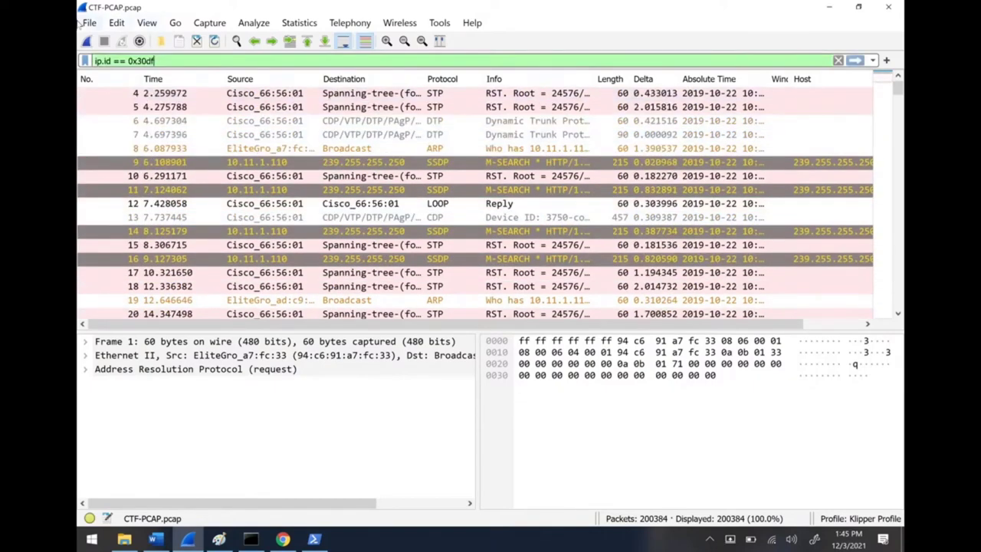
pyautogui.tripleClick(220, 59)
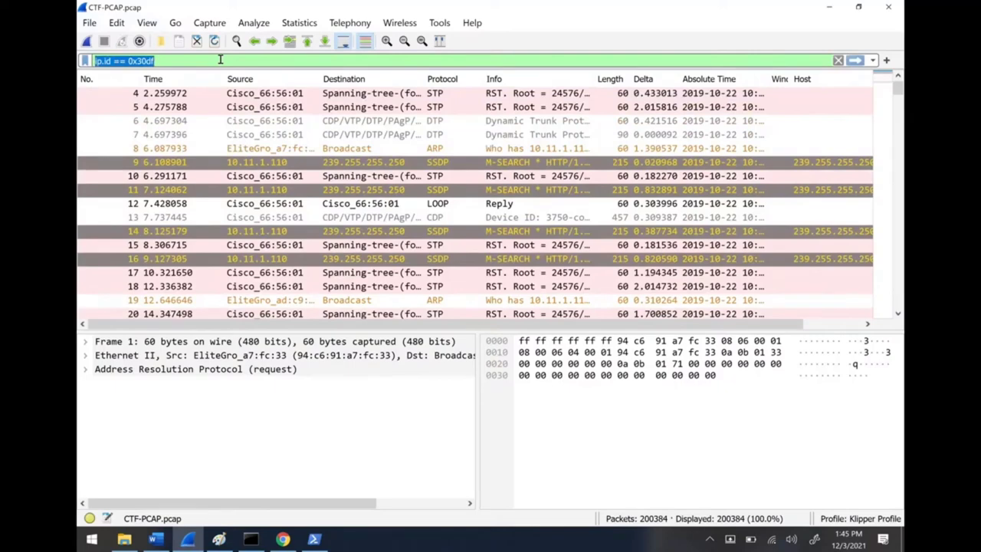
pyautogui.press('BackSpace')
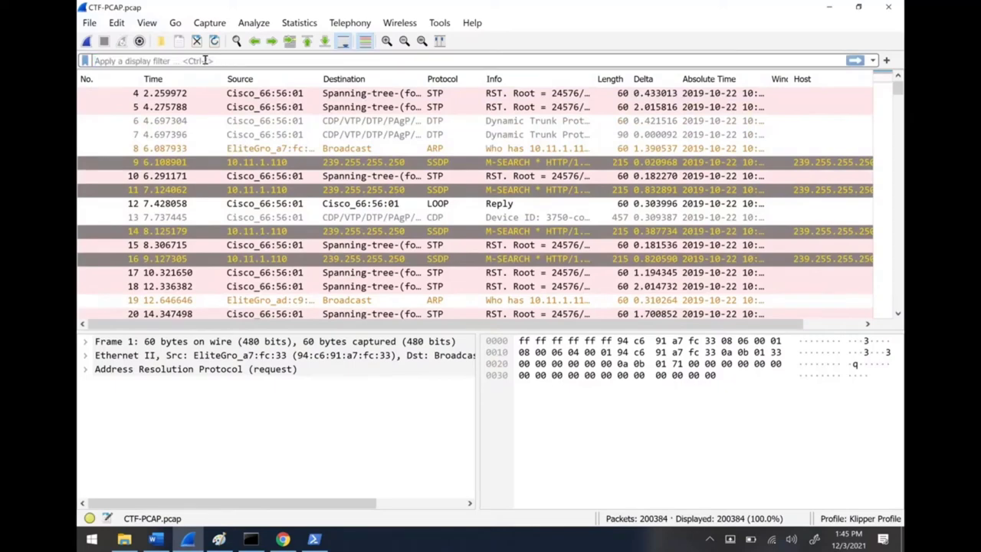
# - List the exportable SMB objects of the CTF-PCAP capture and sort them by size, largest first
pyautogui.click(89, 25)
pyautogui.moveTo(184, 262)
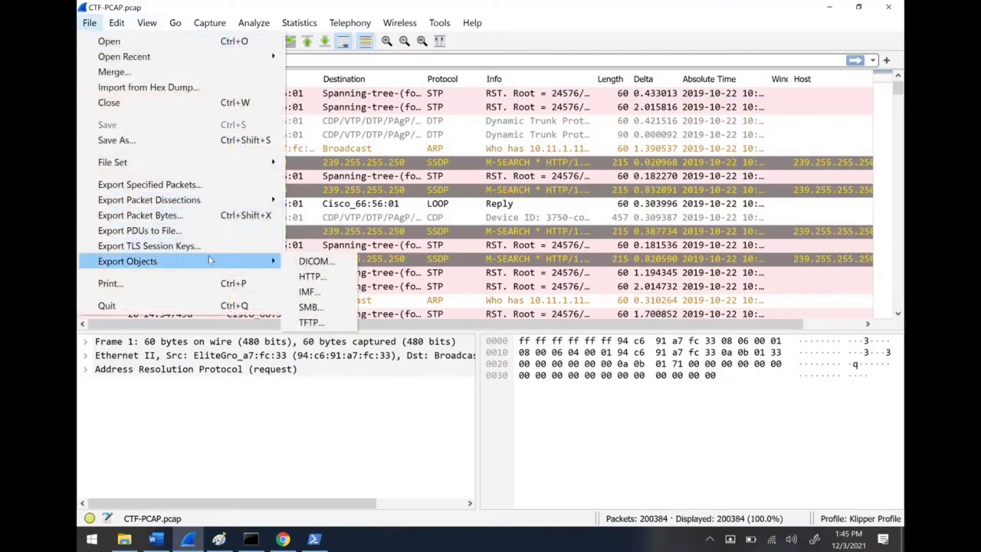
pyautogui.click(322, 308)
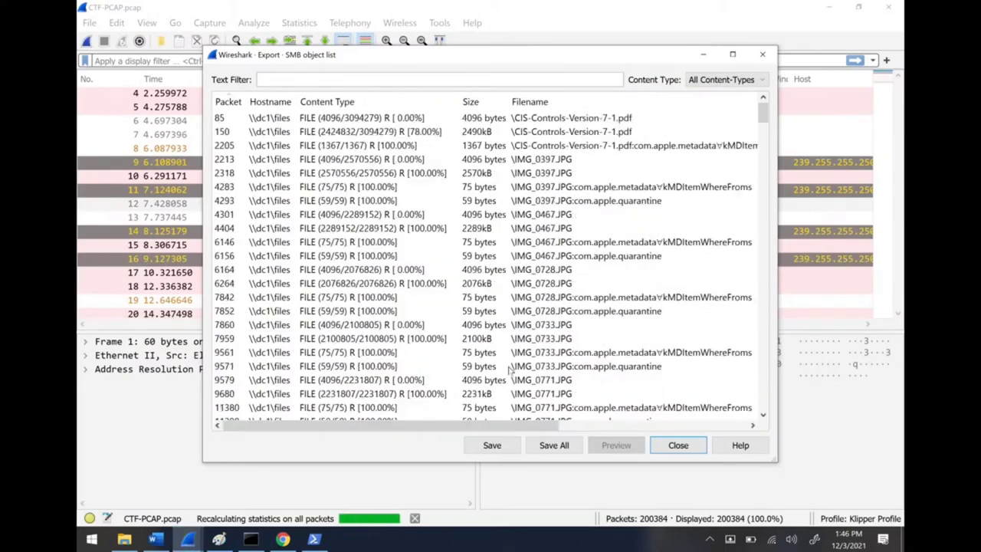
pyautogui.moveTo(475, 427); pyautogui.dragTo(531, 427)
pyautogui.click(382, 101)
pyautogui.click(382, 101)
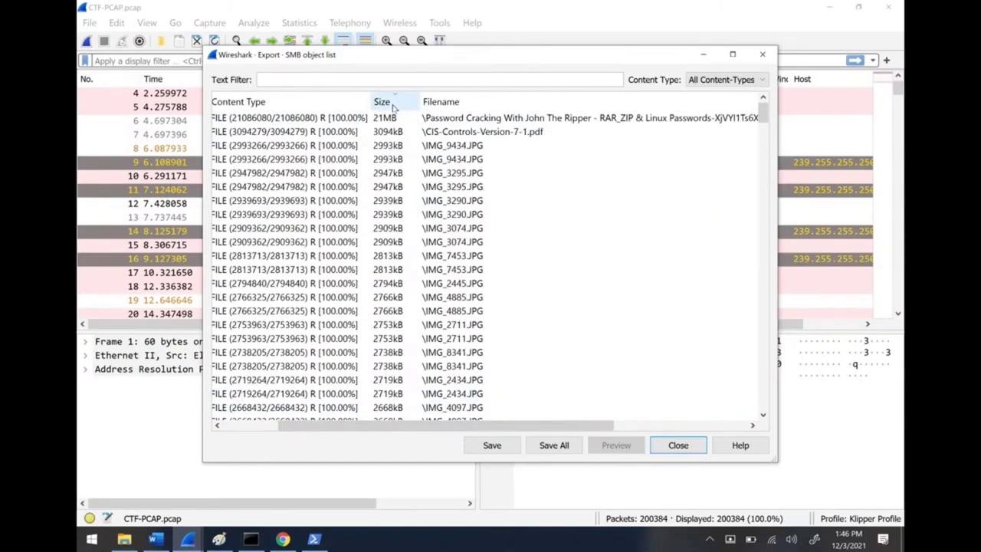
# - Export the Password Cracking With John The Ripper video from the SMB objects to the Wireshark Bsides Presentation folder in Documents
pyautogui.click(569, 121)
pyautogui.moveTo(456, 426); pyautogui.dragTo(378, 419)
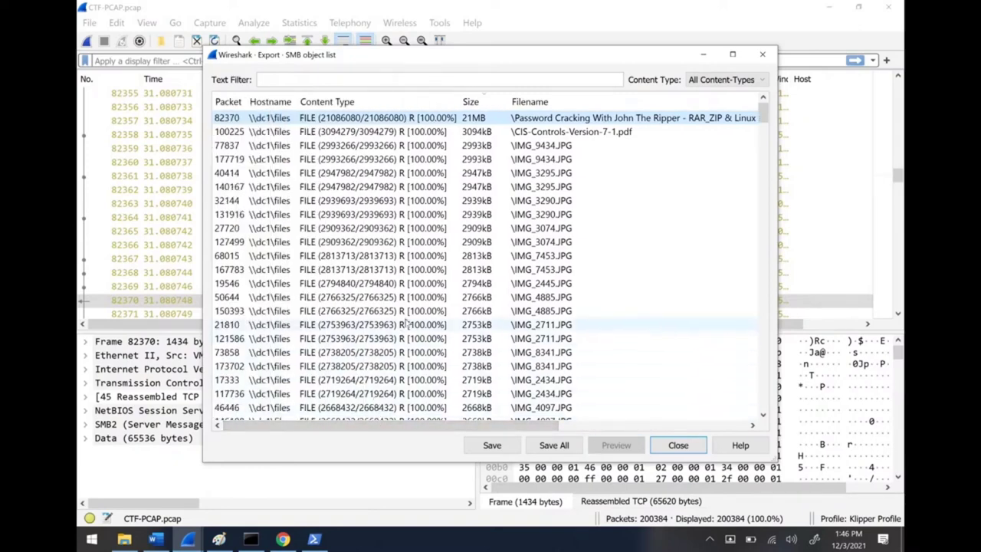
pyautogui.click(492, 446)
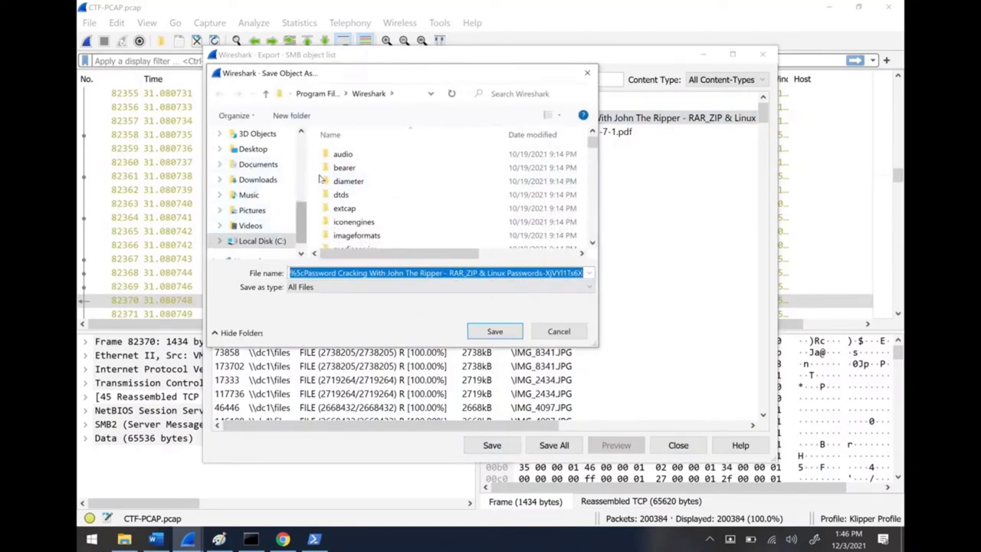
pyautogui.click(269, 166)
pyautogui.doubleClick(376, 221)
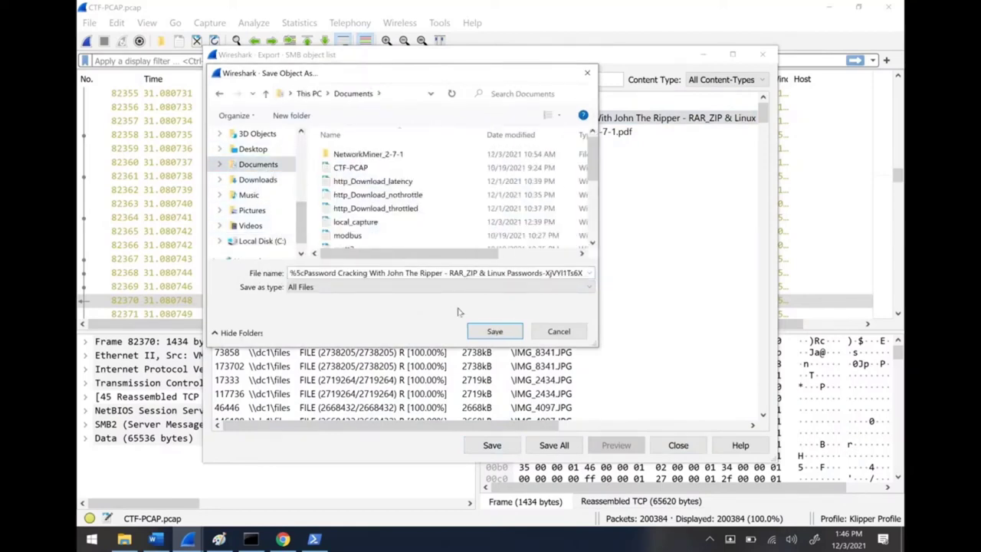
pyautogui.click(495, 331)
# - Switch to File Explorer to locate the exported MP4 file, and close Wireshark's SMB object list
pyautogui.click(124, 539)
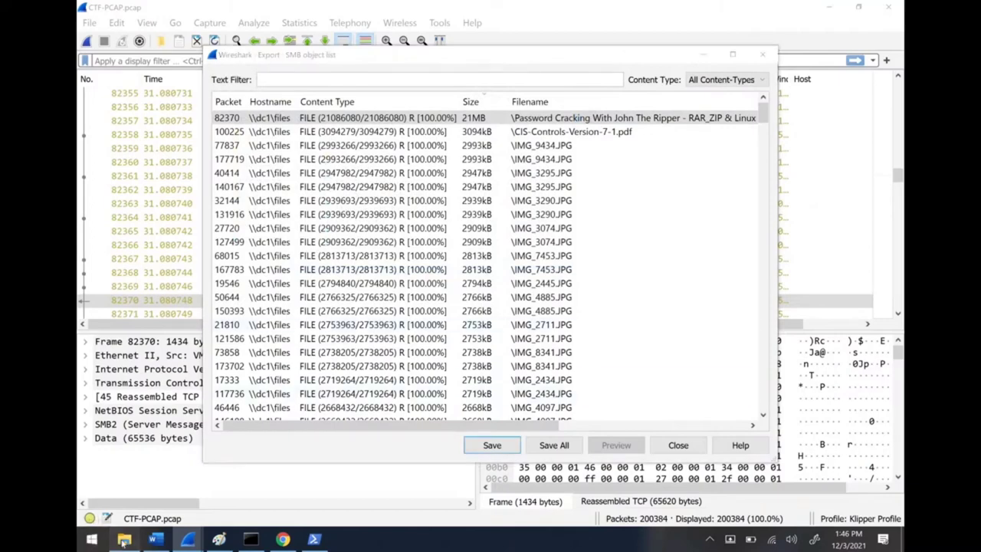
pyautogui.click(374, 174)
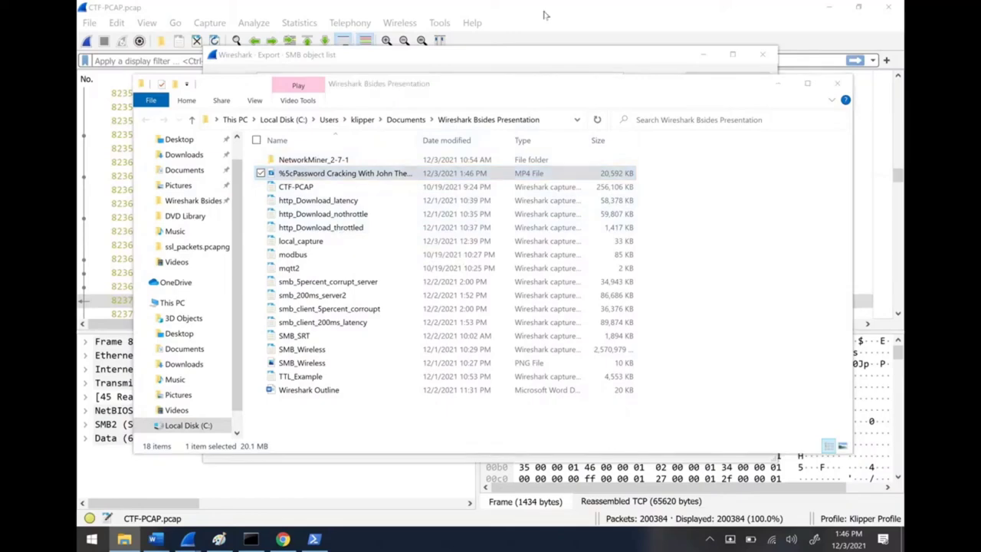
pyautogui.click(488, 59)
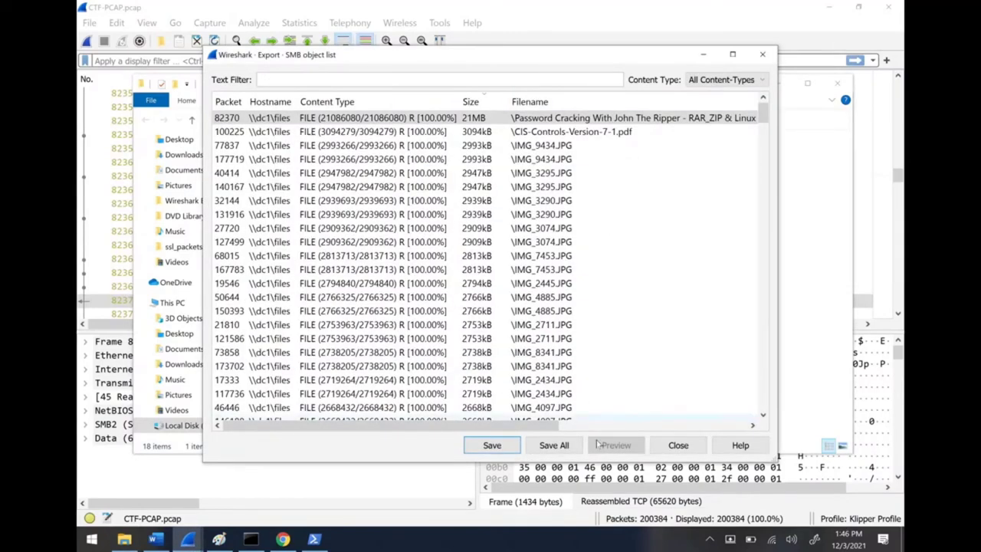
pyautogui.click(679, 446)
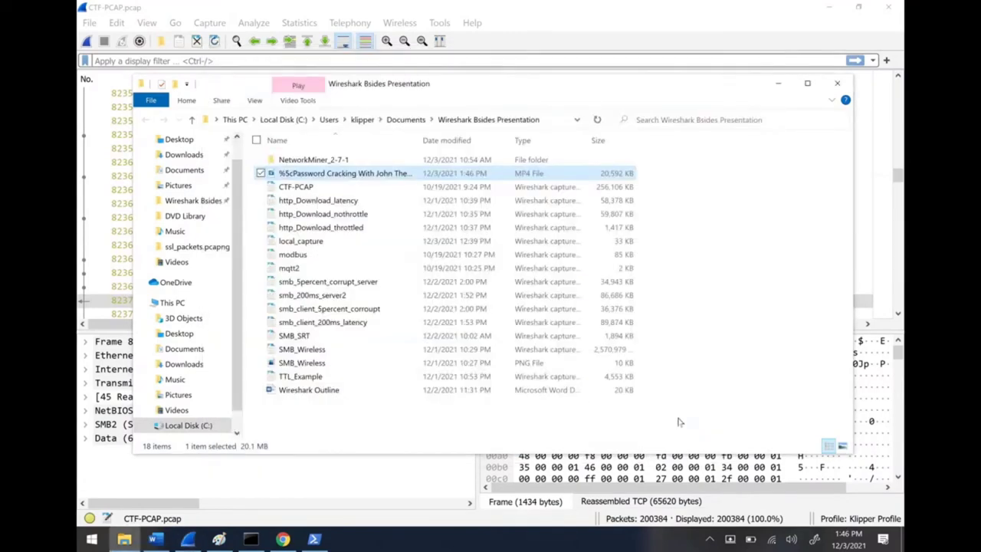
# - Launch NetworkMiner from the NetworkMiner_2-7-1 folder and dismiss its update notice
pyautogui.click(328, 161)
pyautogui.doubleClick(328, 161)
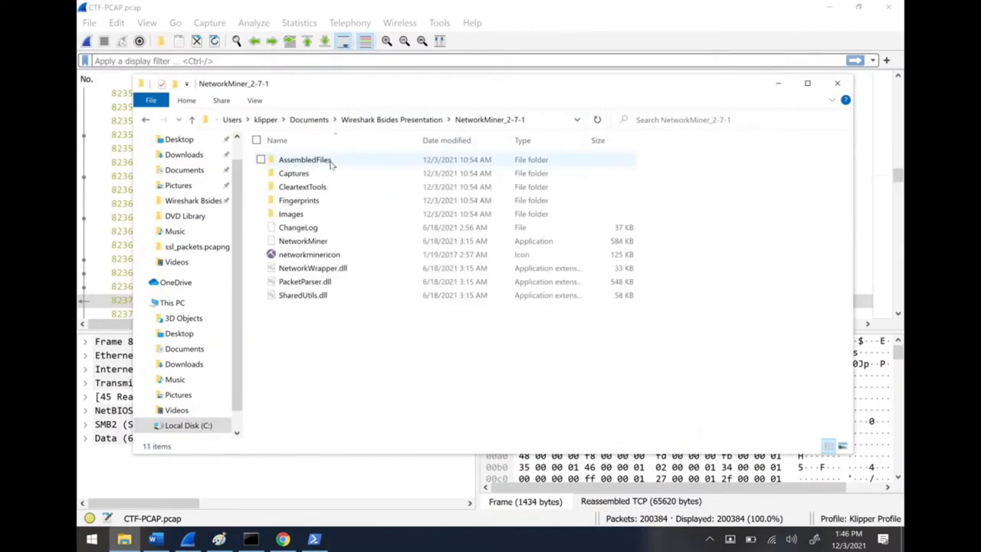
pyautogui.doubleClick(325, 242)
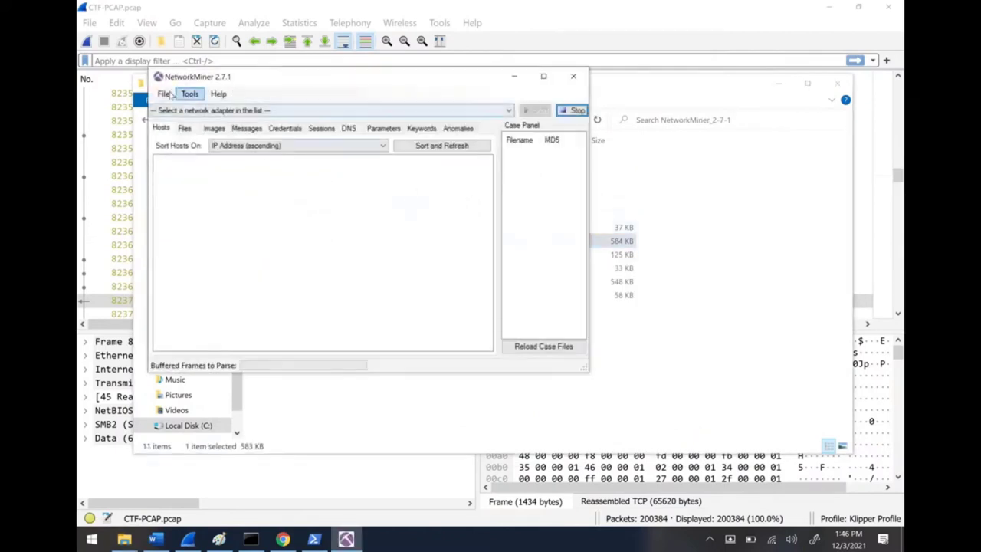
pyautogui.click(163, 93)
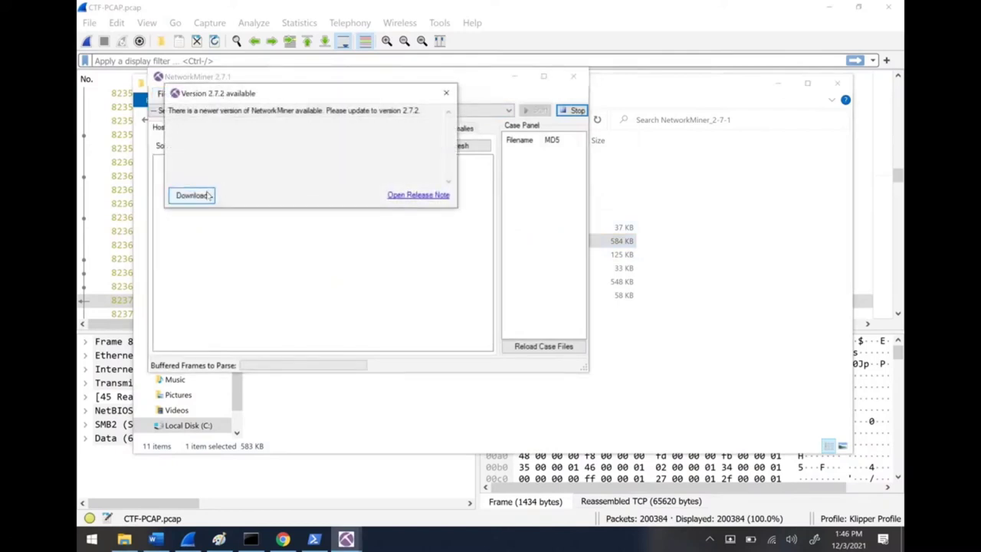
pyautogui.click(446, 92)
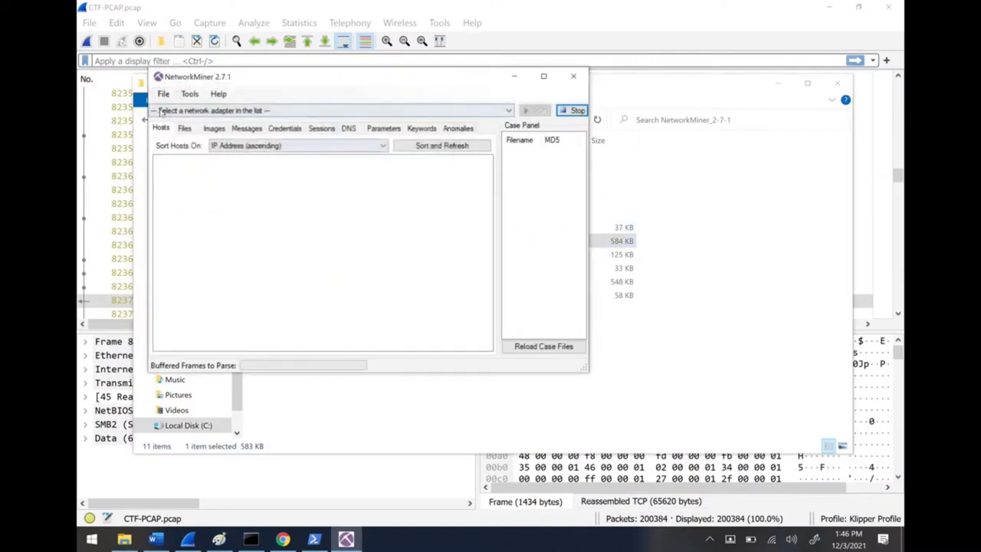
# - Load the CTF-PCAP capture from the Downloads folder into NetworkMiner
pyautogui.click(163, 93)
pyautogui.click(175, 106)
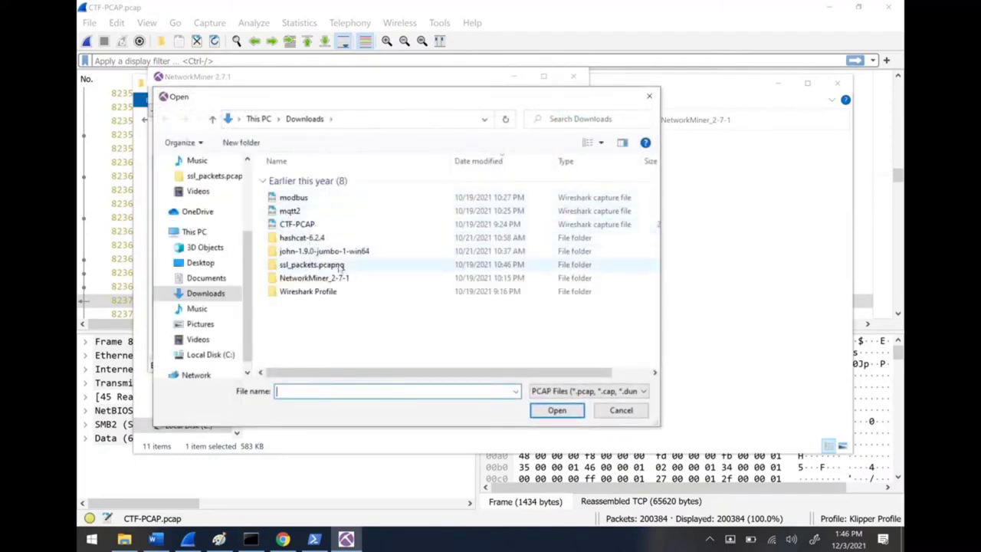
pyautogui.doubleClick(310, 226)
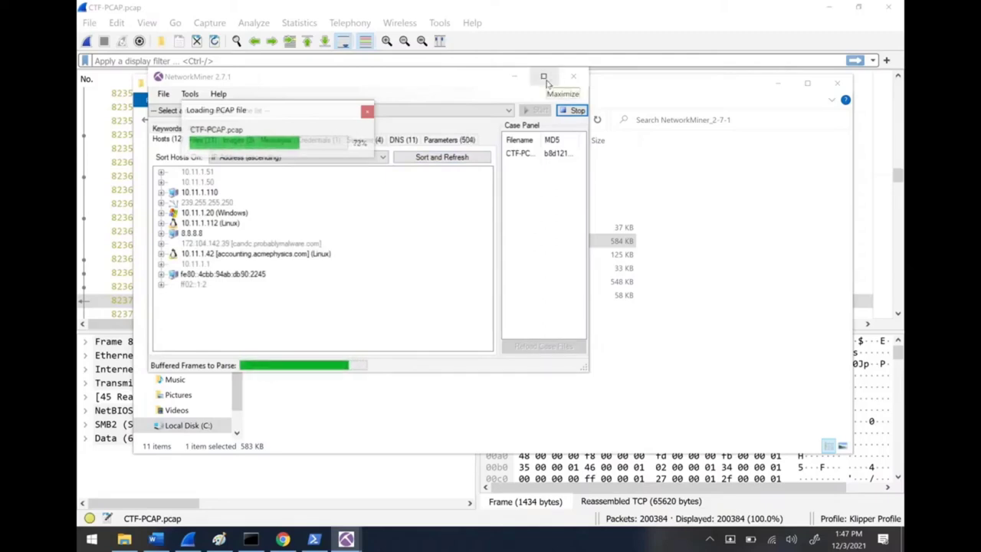
# - Maximize NetworkMiner and examine each image reconstructed from the CTF-PCAP capture, from IMG_0397[4].JPG through IMG_2434[4].JPG
pyautogui.click(545, 79)
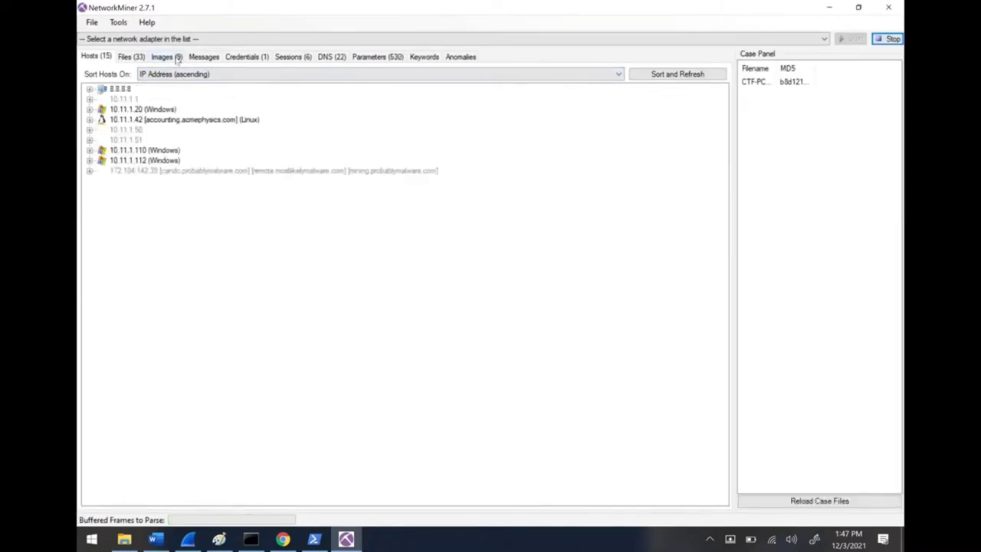
pyautogui.click(174, 59)
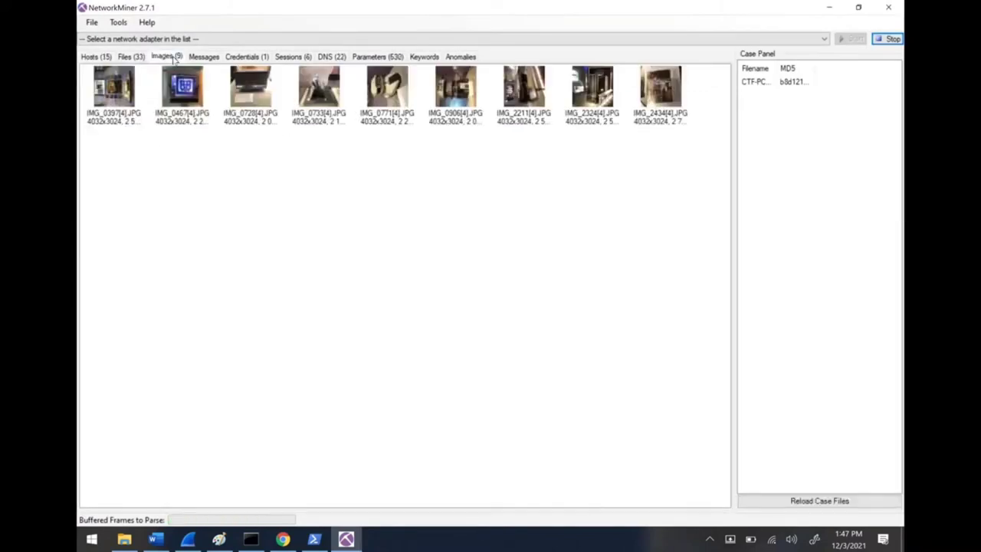
pyautogui.click(130, 96)
pyautogui.click(180, 93)
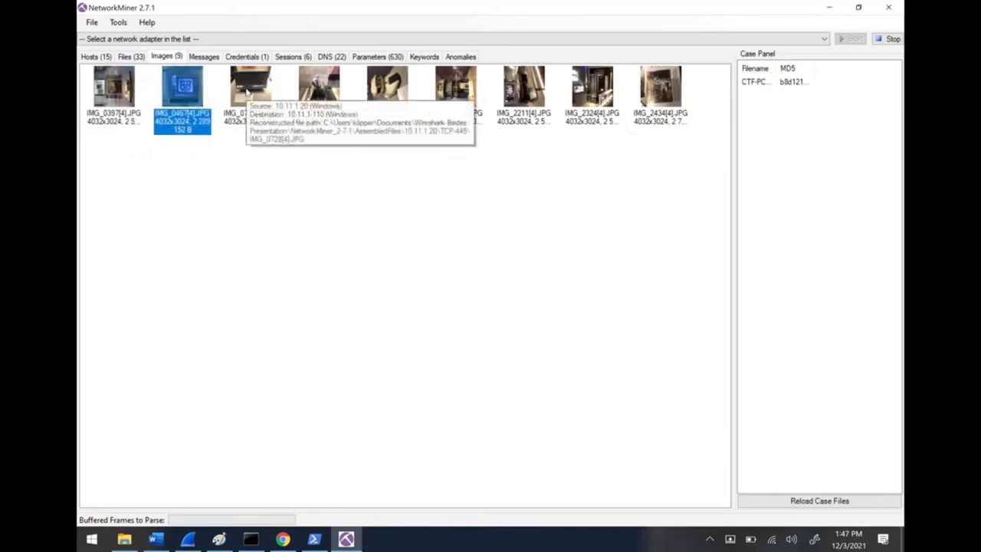
pyautogui.click(249, 92)
pyautogui.click(324, 91)
pyautogui.click(361, 93)
pyautogui.click(462, 97)
pyautogui.click(521, 93)
pyautogui.click(588, 97)
pyautogui.click(655, 95)
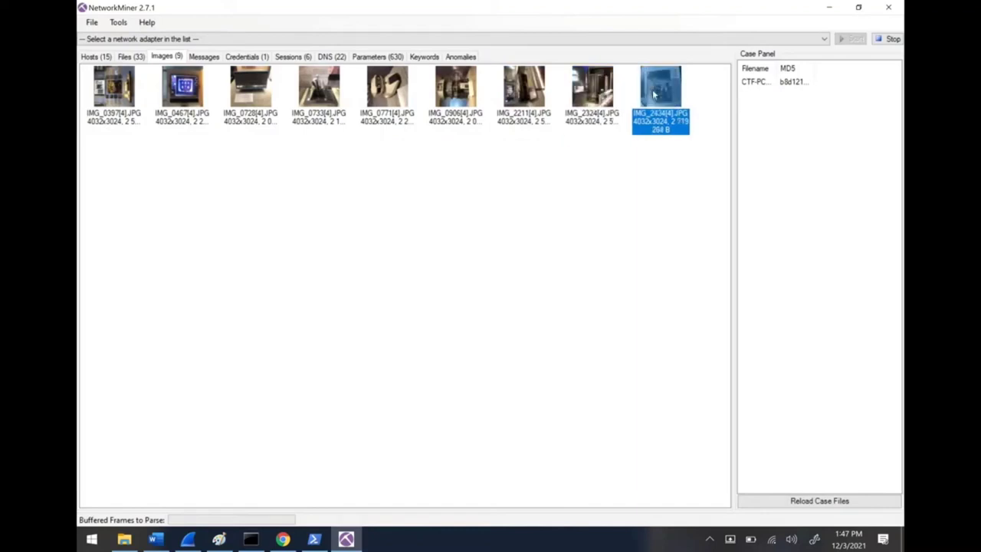
# - Examine the login credentials captured in the traffic and the domain names looked up in the DNS queries
pyautogui.click(256, 60)
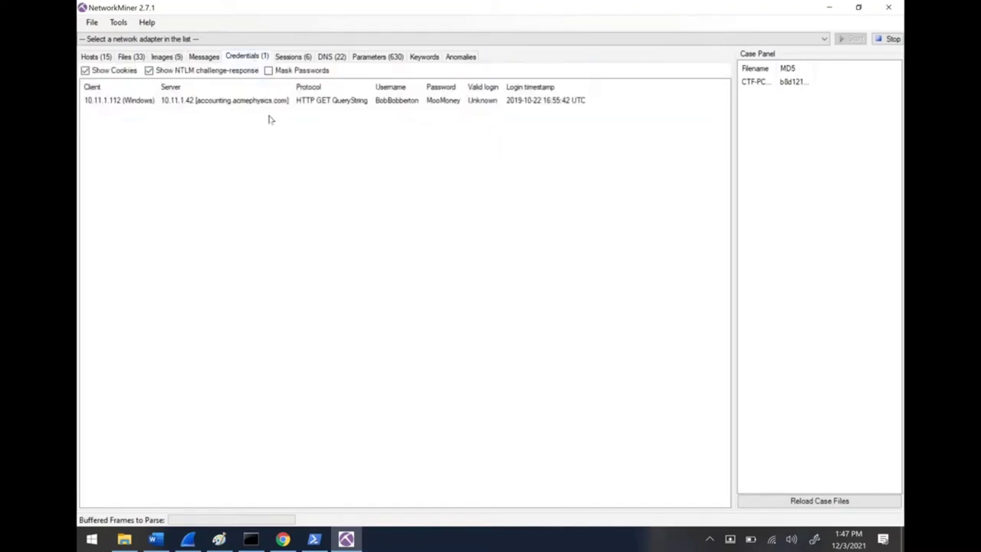
pyautogui.click(405, 103)
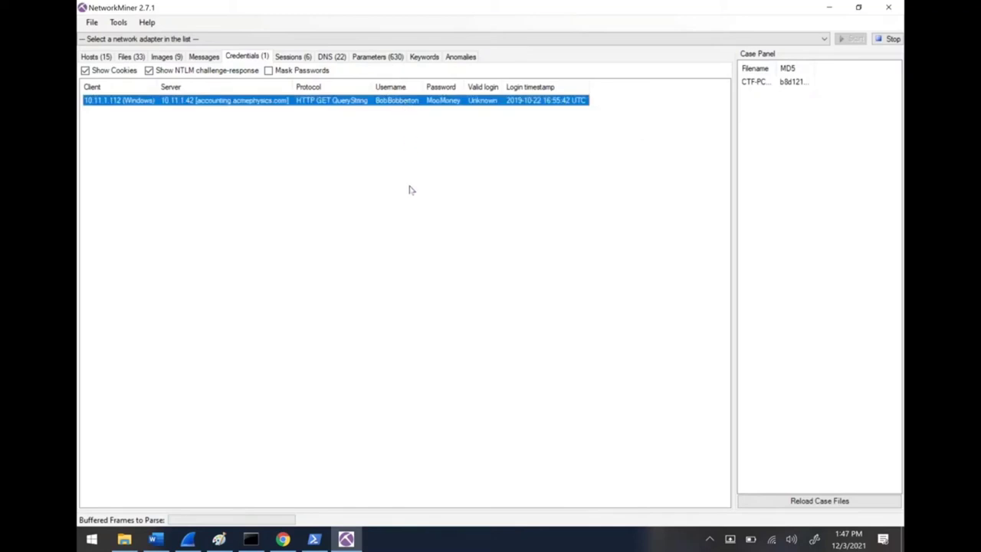
pyautogui.click(331, 59)
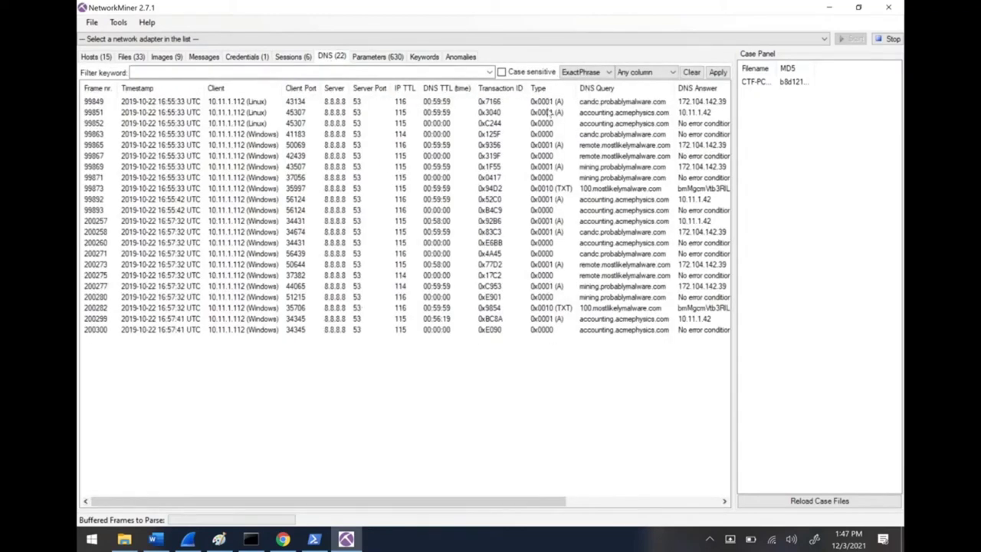
pyautogui.moveTo(611, 105); pyautogui.dragTo(607, 225)
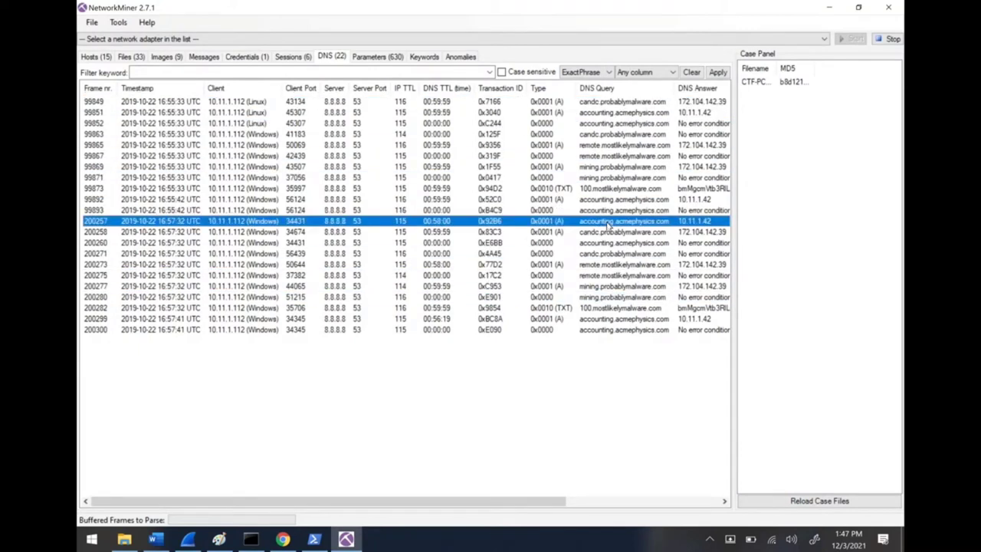